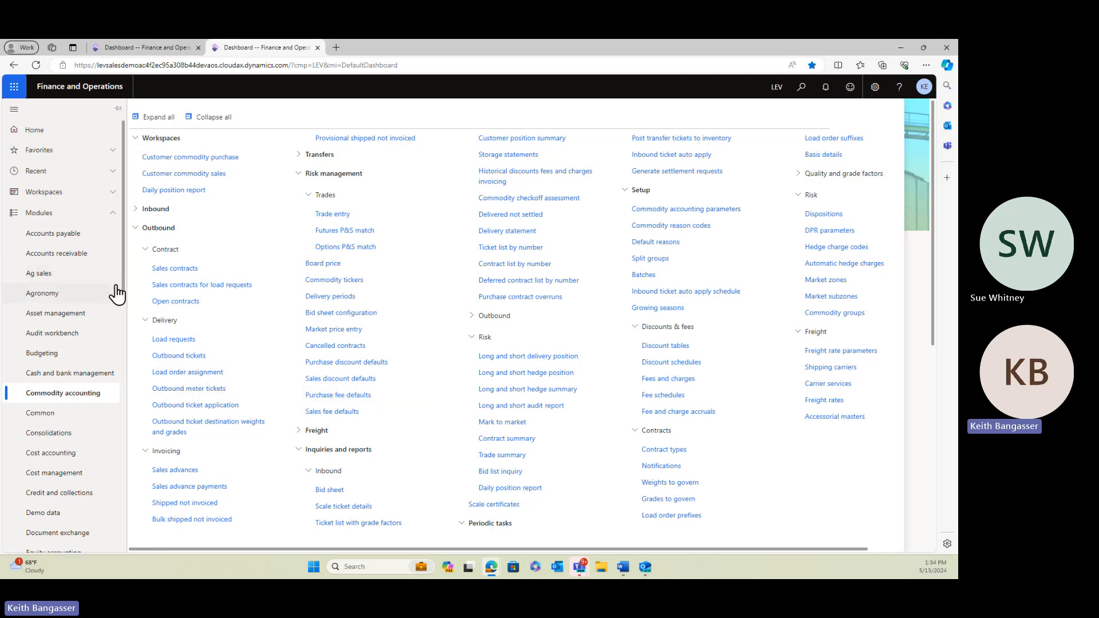
# Step: Open the Feature management workspace of the System administration module
pyautogui.scroll(-1, 124, 309)
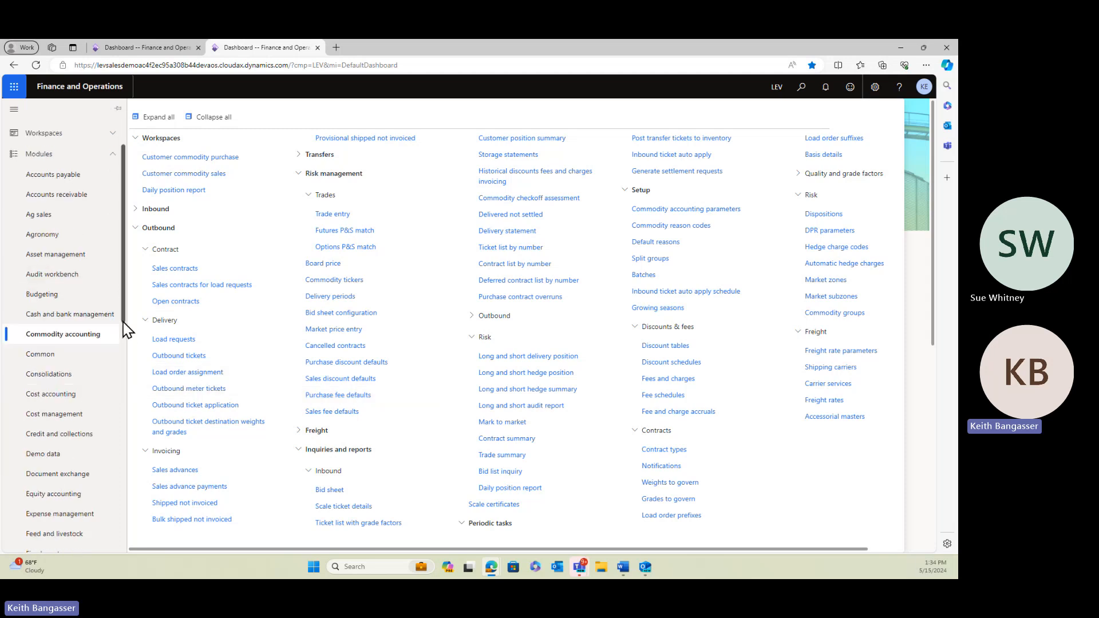
pyautogui.moveTo(126, 331); pyautogui.dragTo(112, 542)
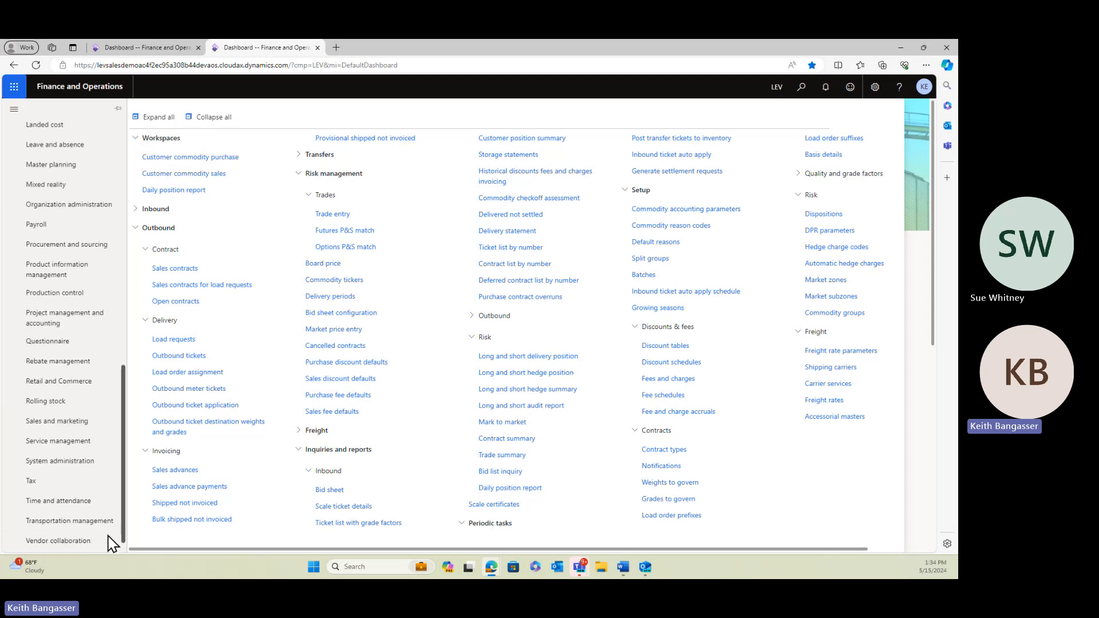
pyautogui.click(76, 468)
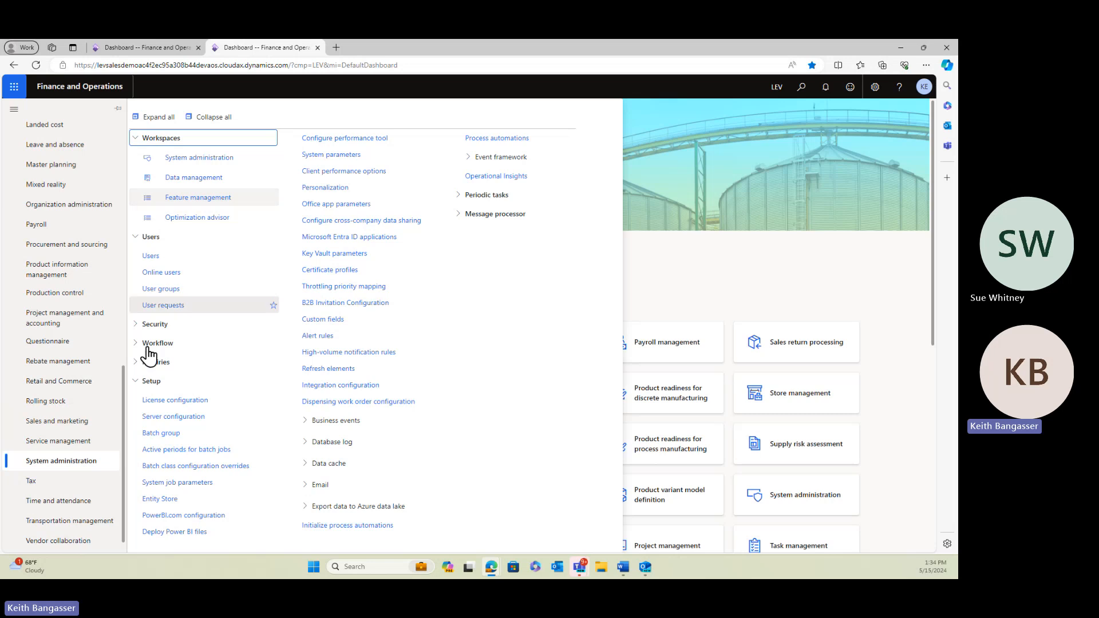
pyautogui.click(177, 199)
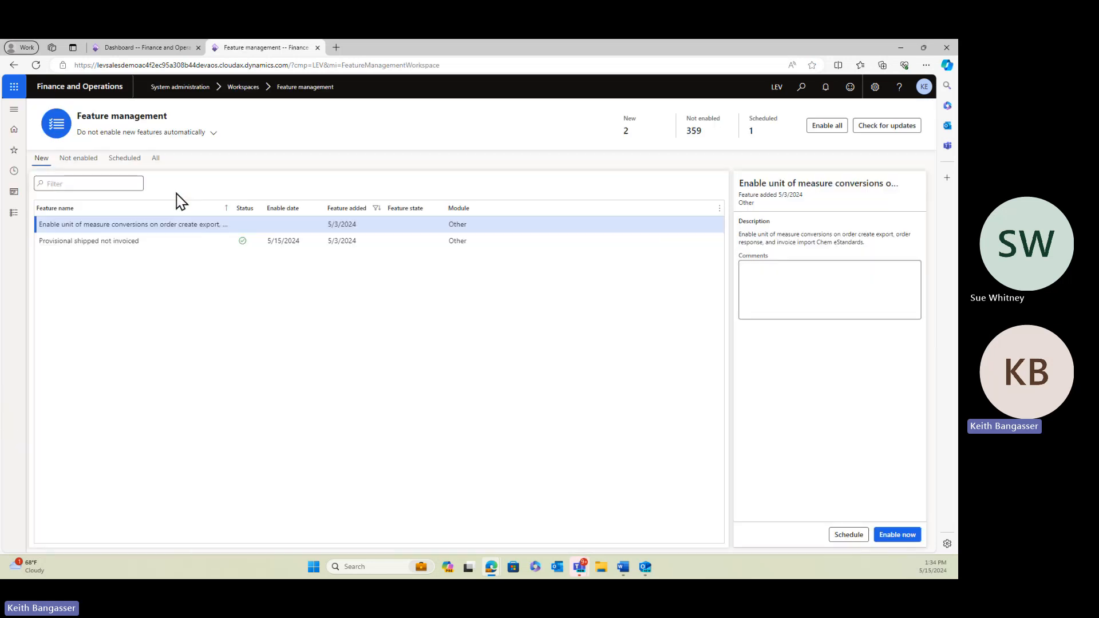
# Step: Show all features and filter the list to feature names containing "provisional"
pyautogui.click(156, 161)
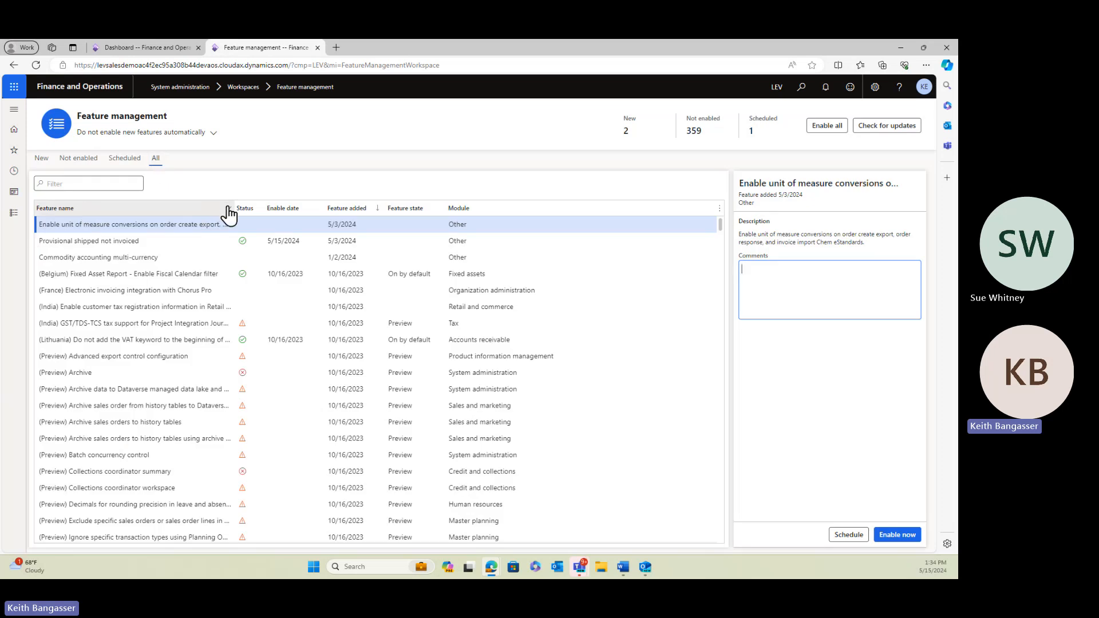
pyautogui.click(228, 208)
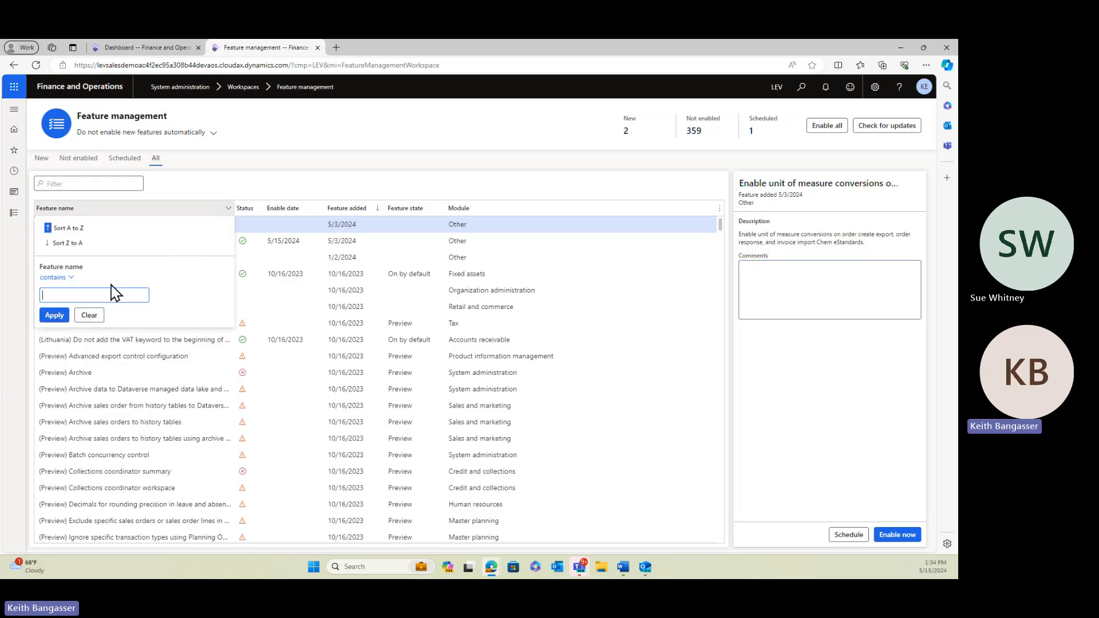
pyautogui.write('provisional')
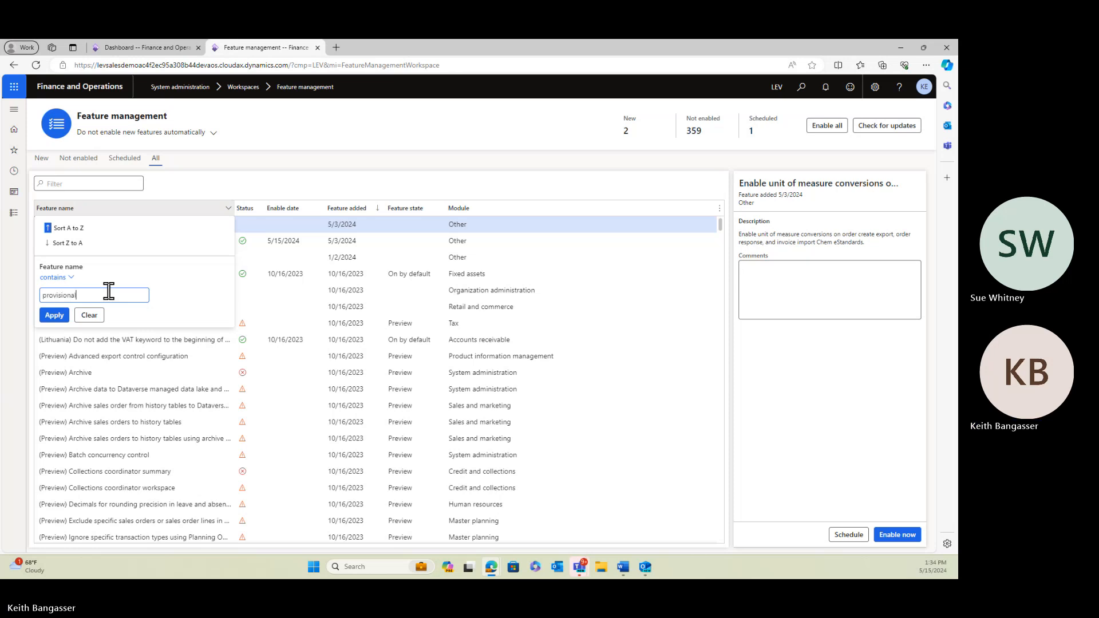
pyautogui.click(55, 316)
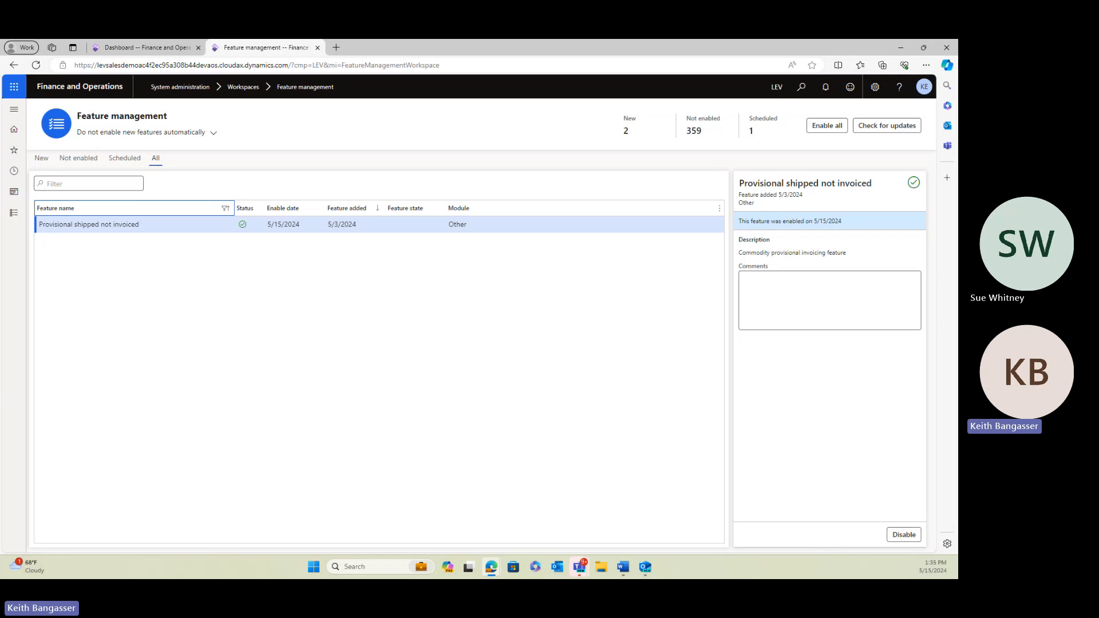
pyautogui.hotkey('alt', 'Tab')
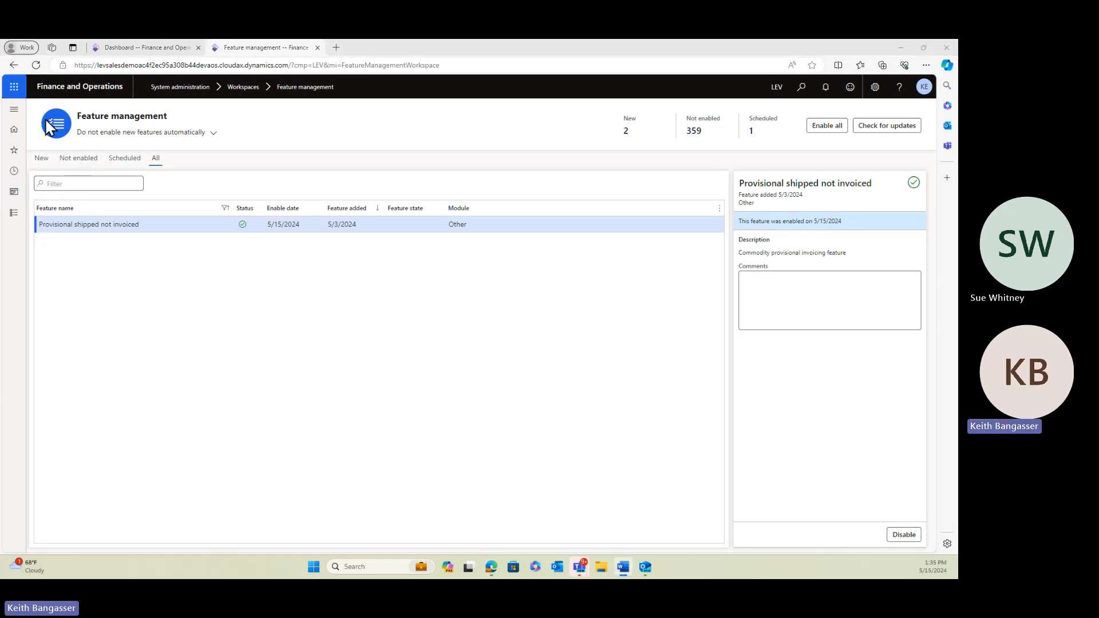
# Step: Open the Released products list of the Product information management module
pyautogui.click(13, 213)
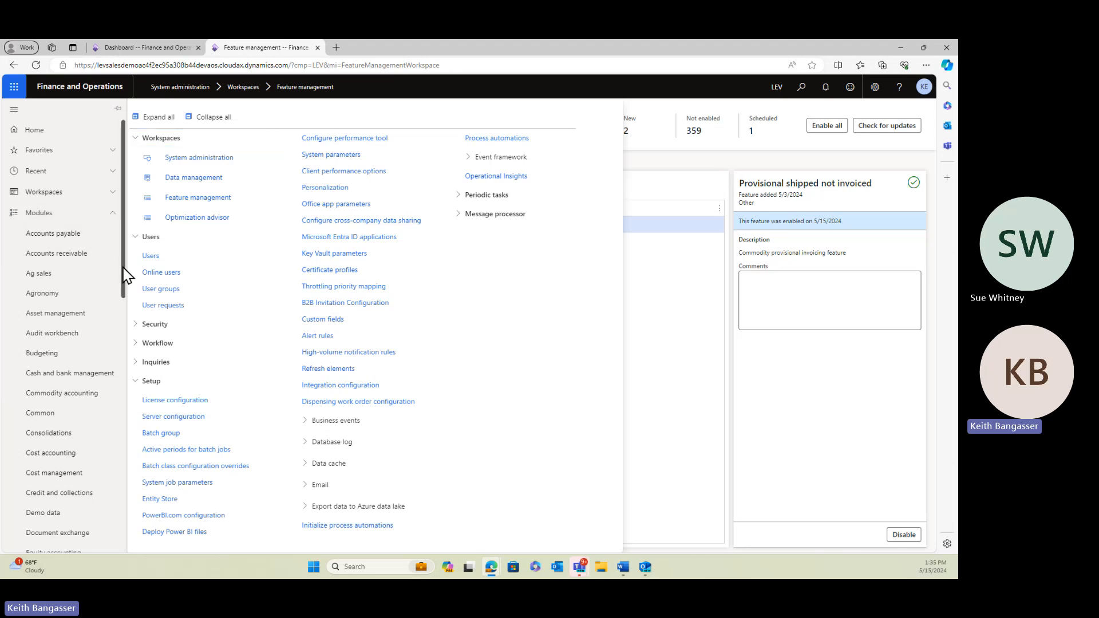
pyautogui.moveTo(123, 268); pyautogui.dragTo(119, 300)
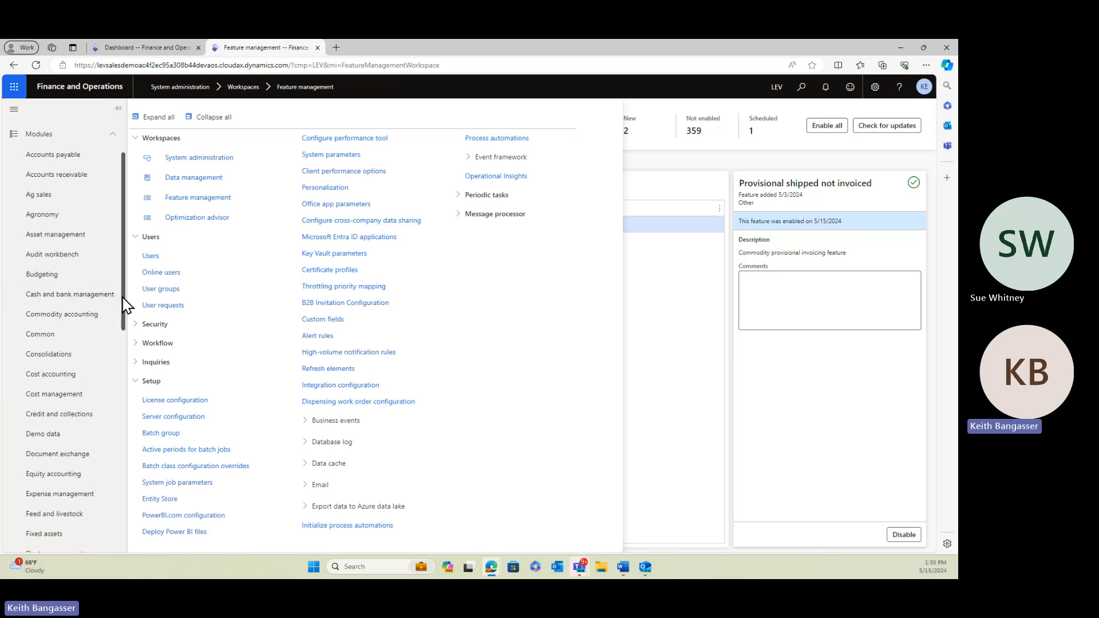
pyautogui.moveTo(122, 298); pyautogui.dragTo(118, 442)
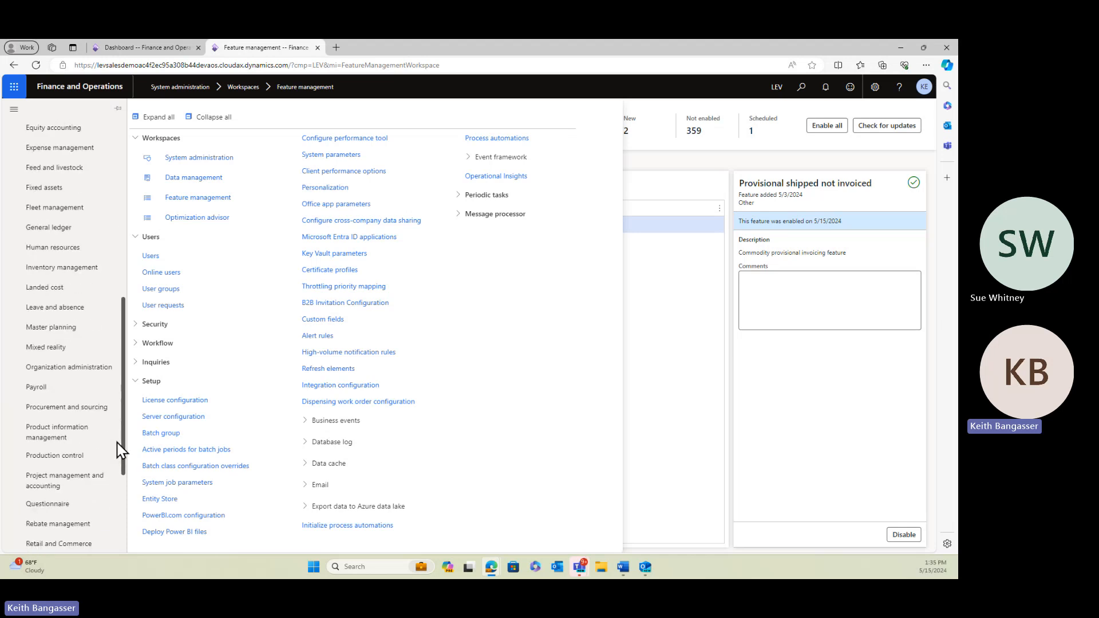
pyautogui.click(64, 436)
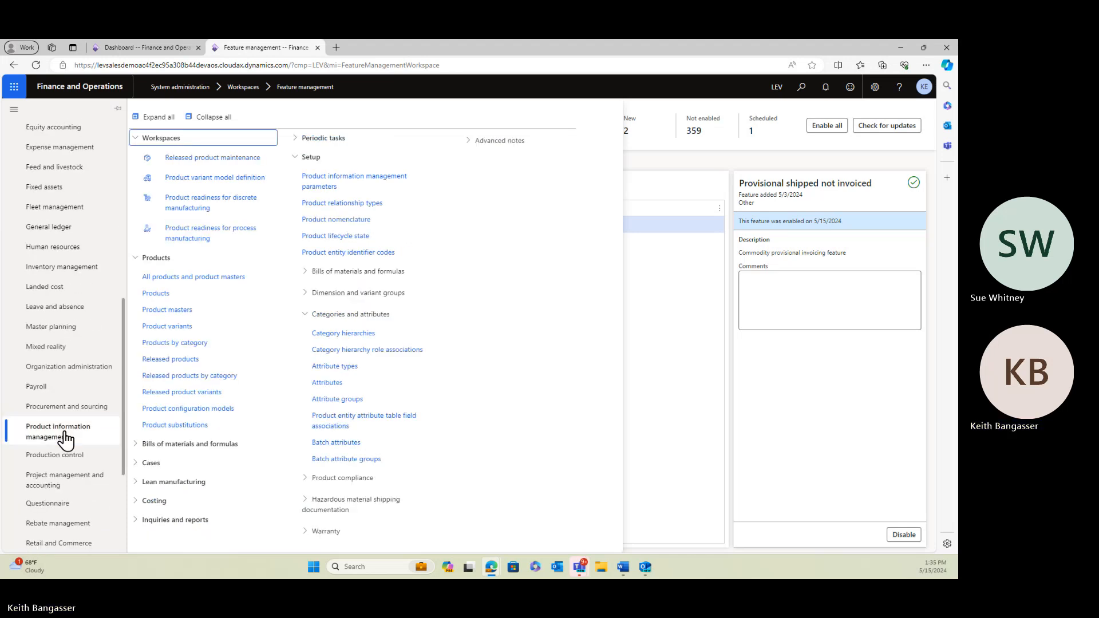
pyautogui.click(165, 360)
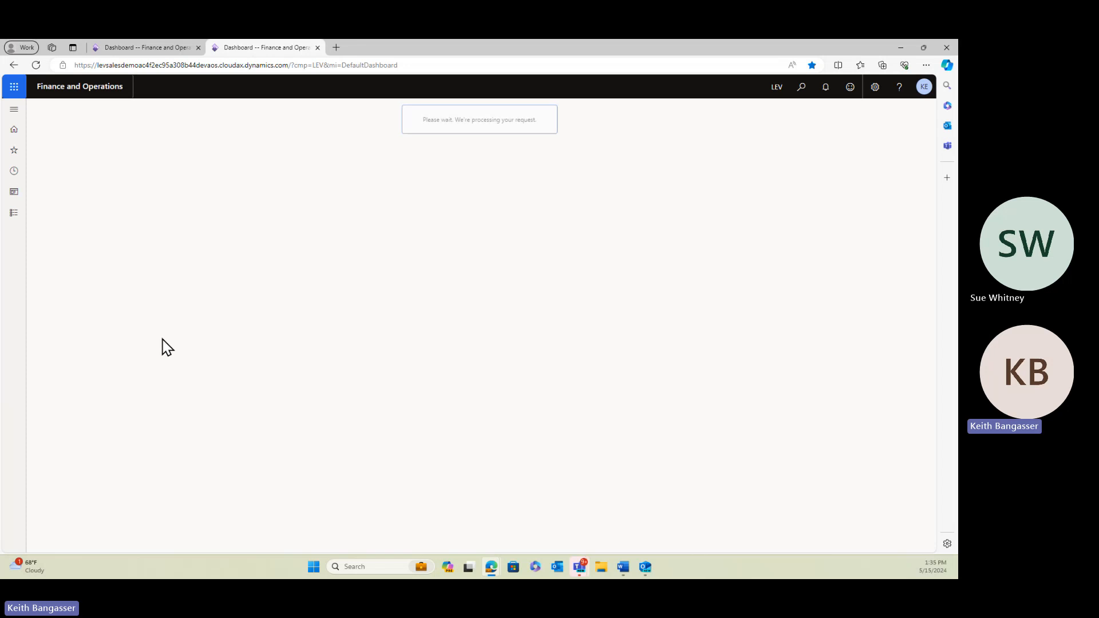
# Step: Find the Ethanol item in the released products list and open its details
pyautogui.scroll(-15, 136, 345)
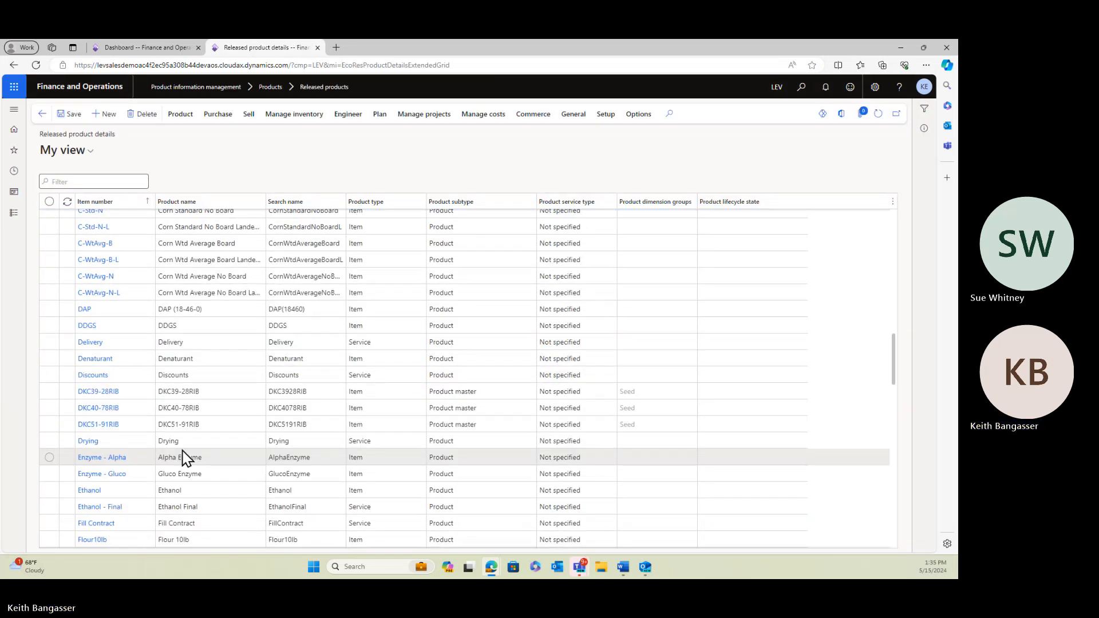
pyautogui.scroll(-1, 182, 456)
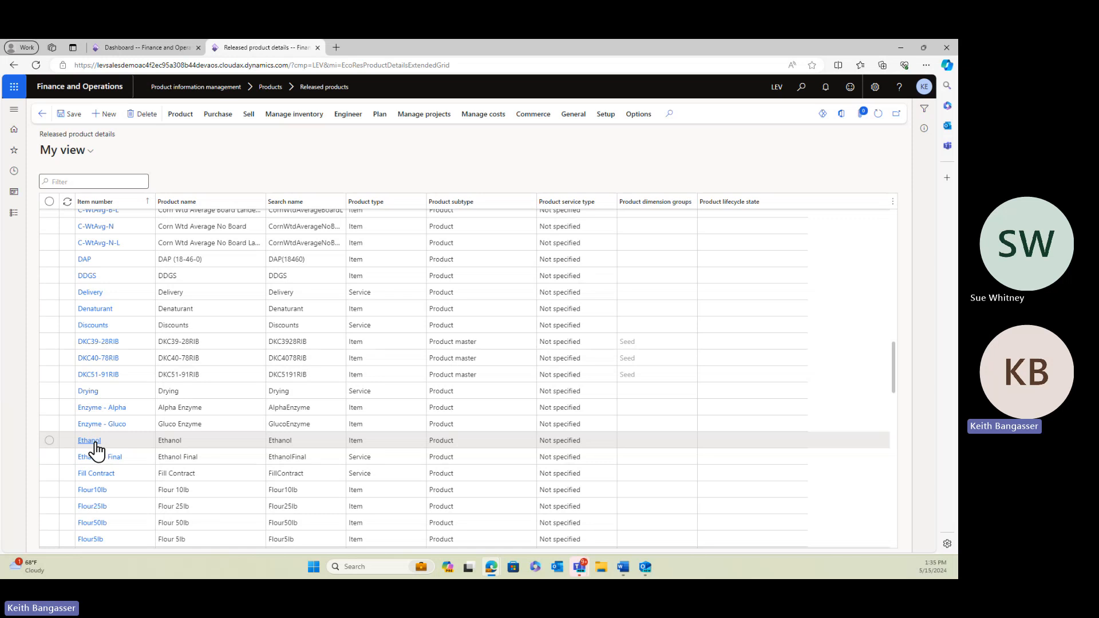
pyautogui.click(441, 440)
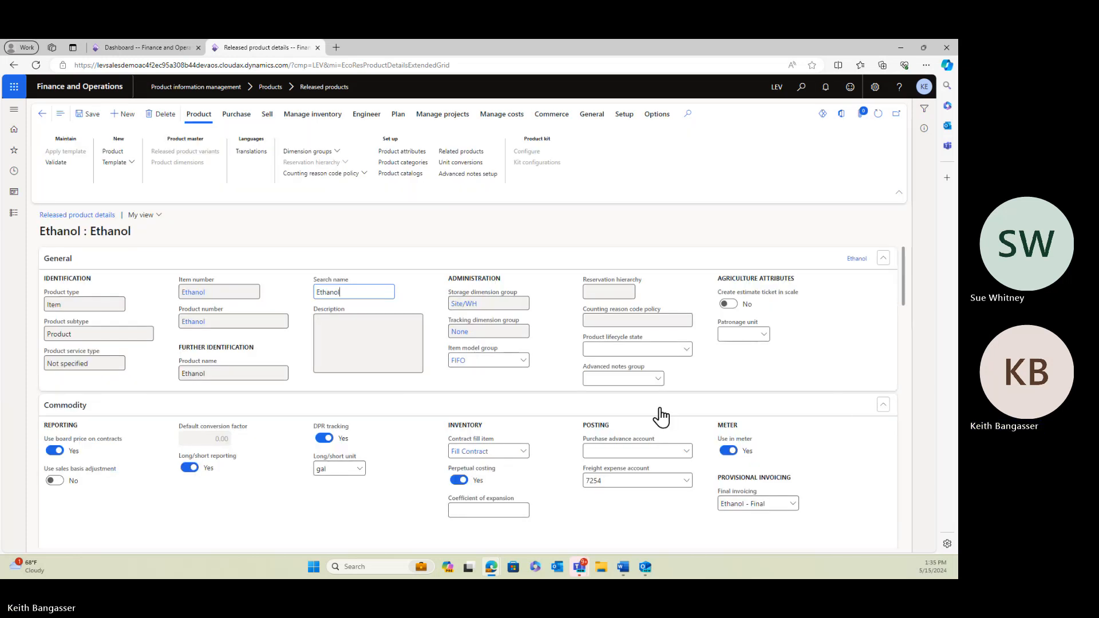
# Step: Review the available final invoicing items in Ethanol's provisional invoicing settings, then return to the released products list
pyautogui.scroll(-2, 381, 349)
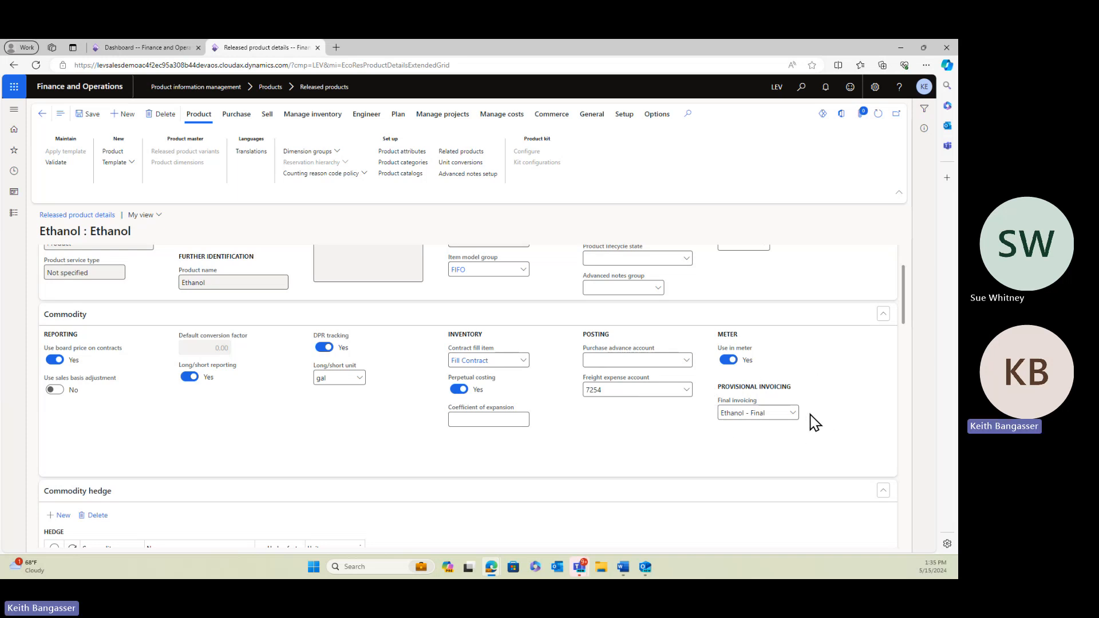
pyautogui.click(793, 413)
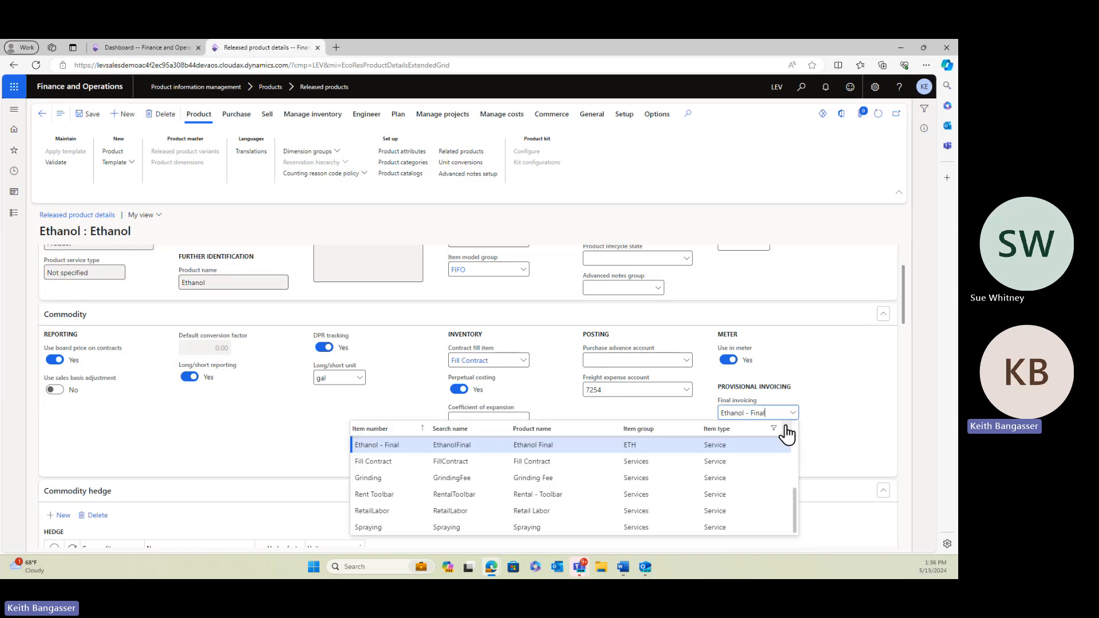
pyautogui.click(746, 456)
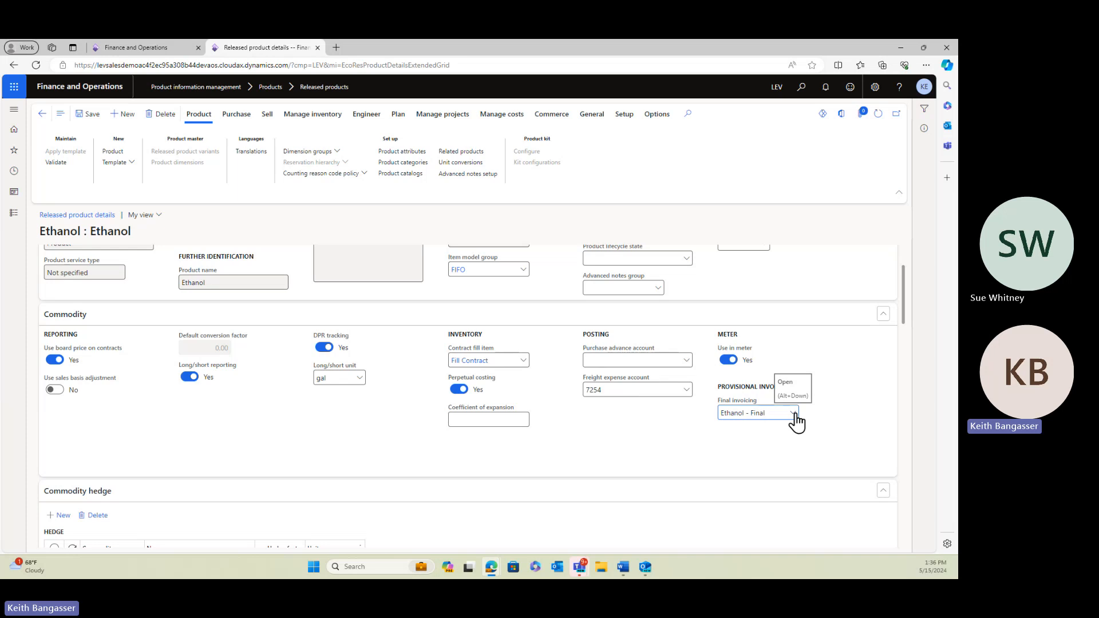
pyautogui.hotkey('alt', 'Tab')
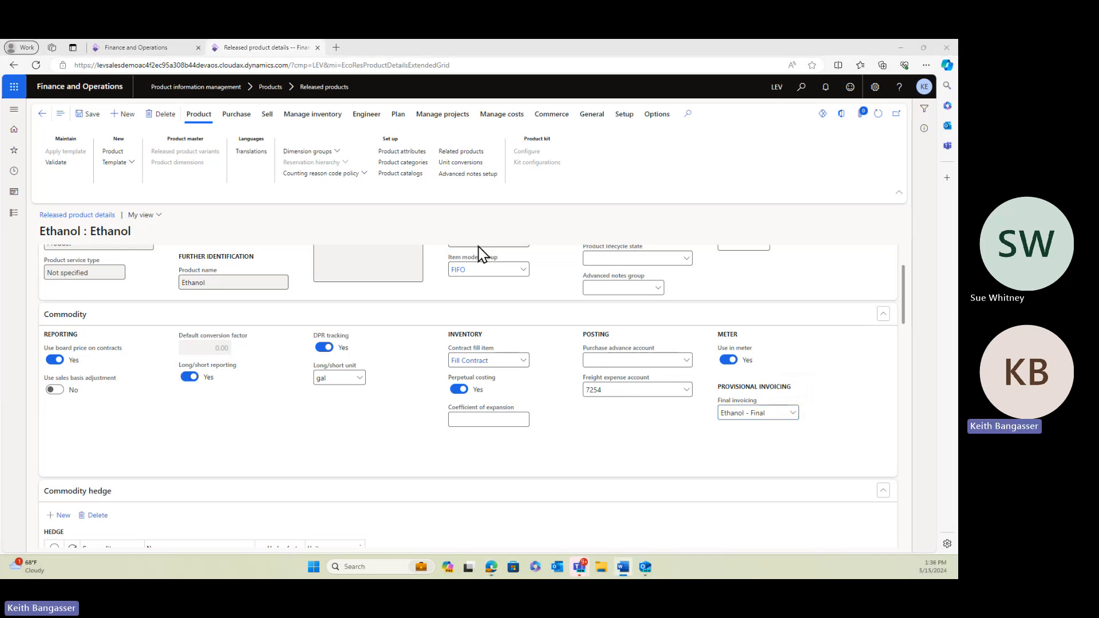
pyautogui.click(43, 118)
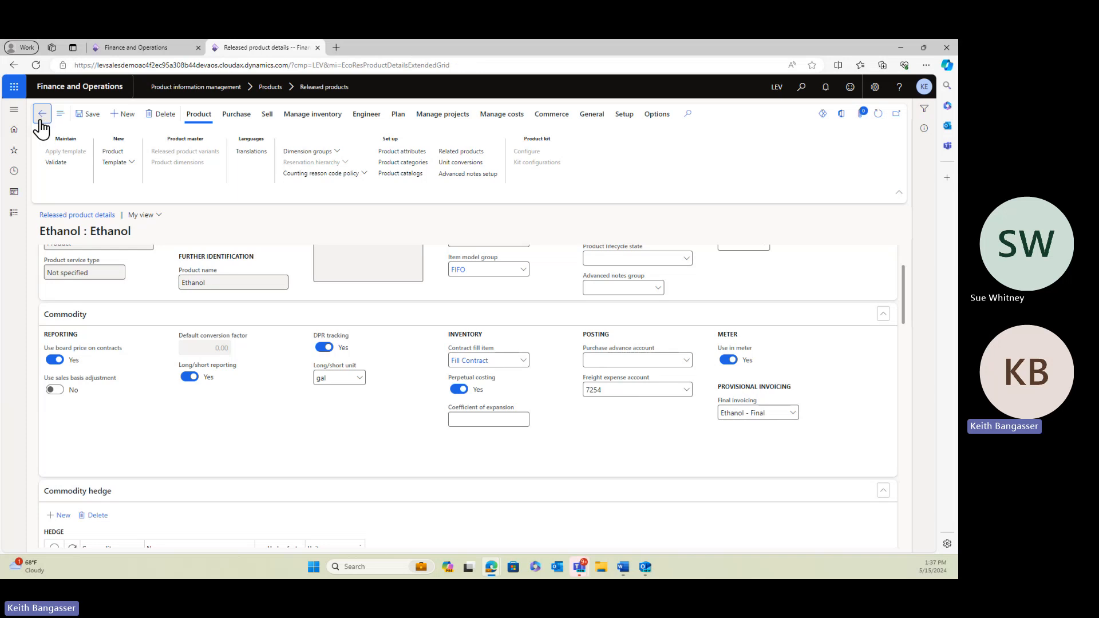
# Step: Open the outbound Sales contracts list of the Commodity accounting module
pyautogui.click(12, 216)
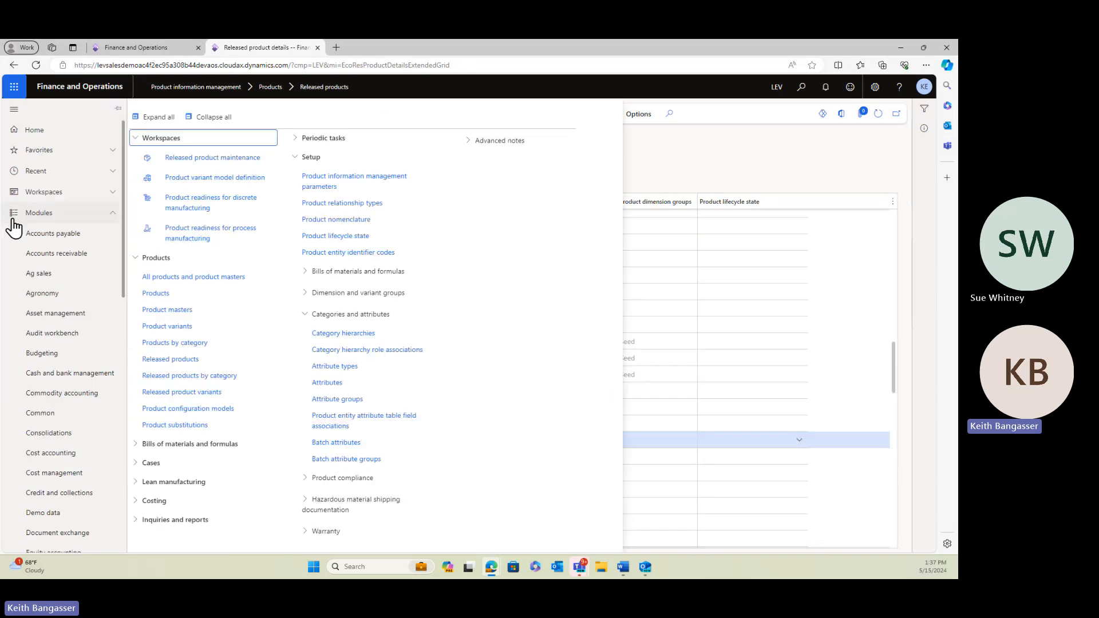
pyautogui.click(79, 395)
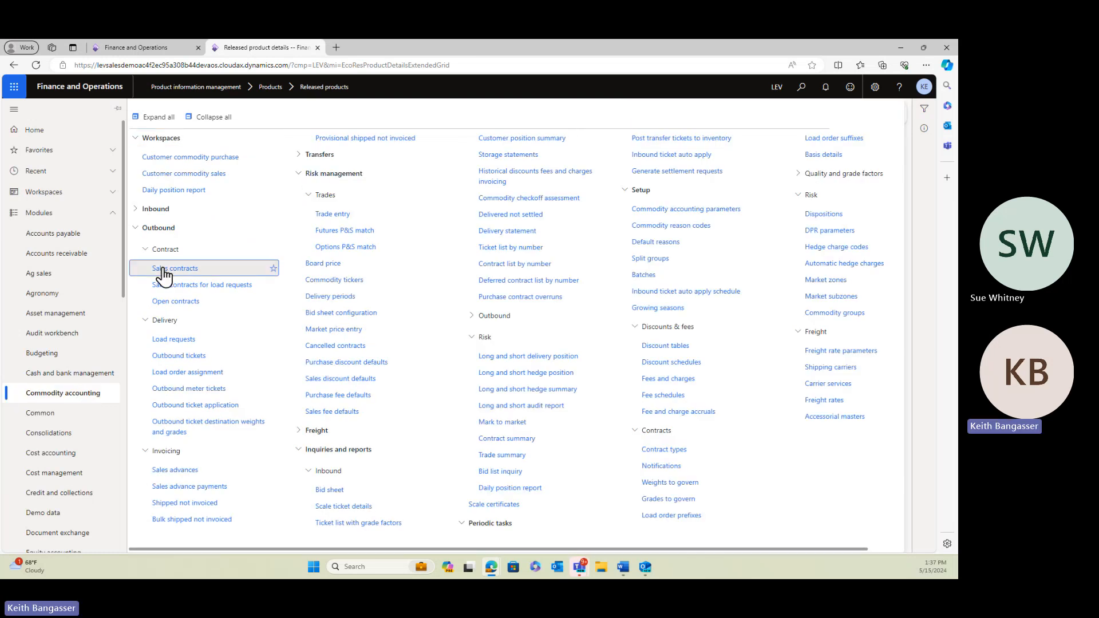
pyautogui.click(165, 269)
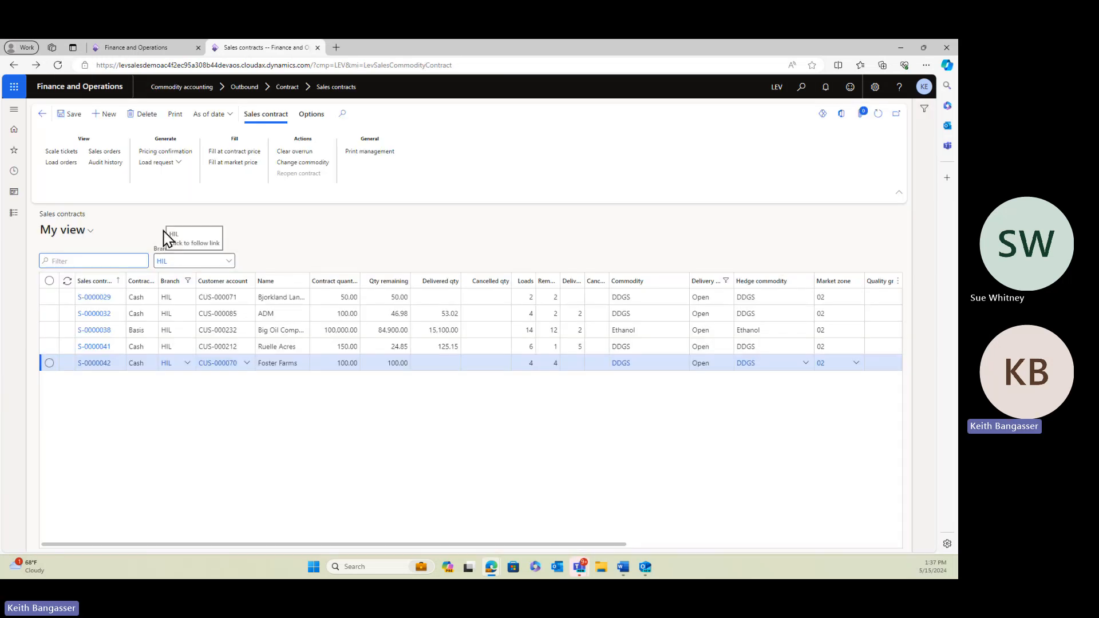
# Step: Start a new sales contract with contract type Basis and commodity Ethanol
pyautogui.click(109, 116)
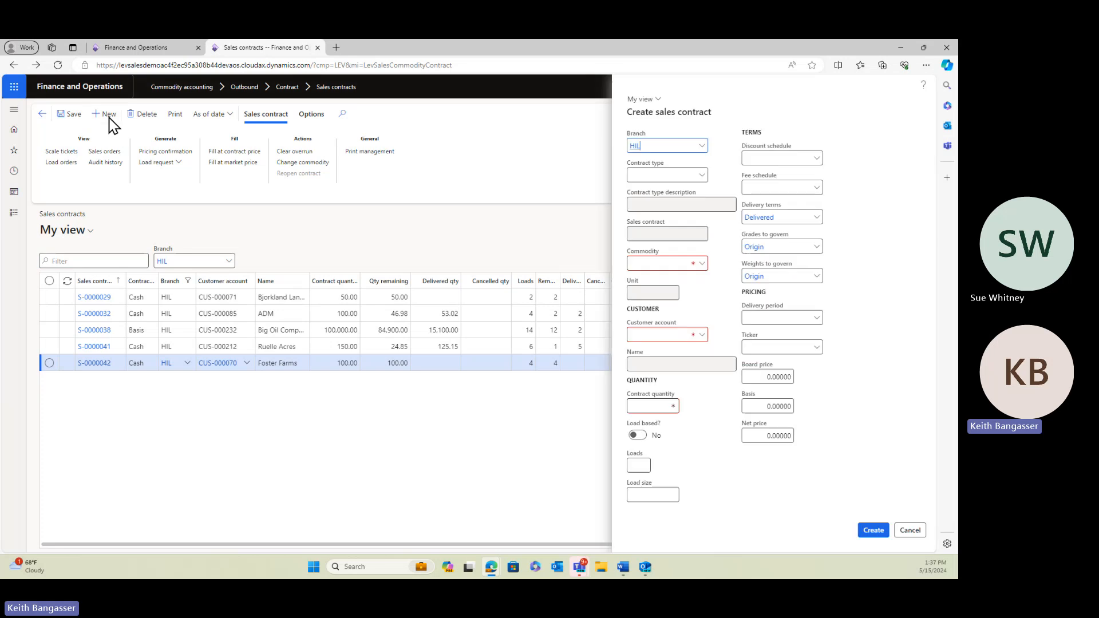
pyautogui.click(704, 174)
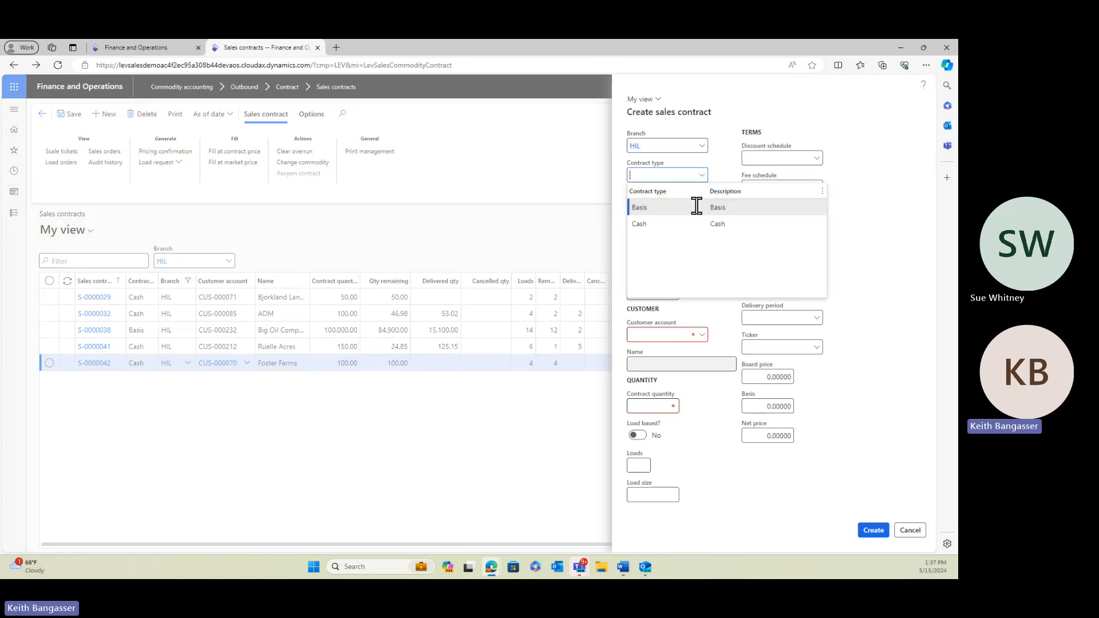
pyautogui.click(697, 206)
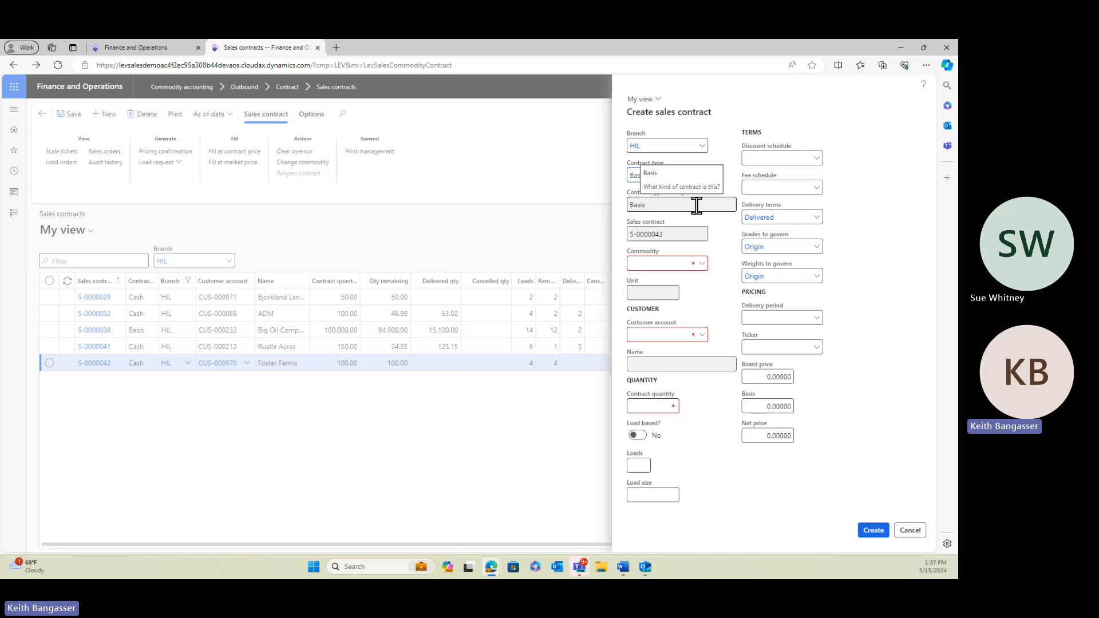
pyautogui.click(684, 264)
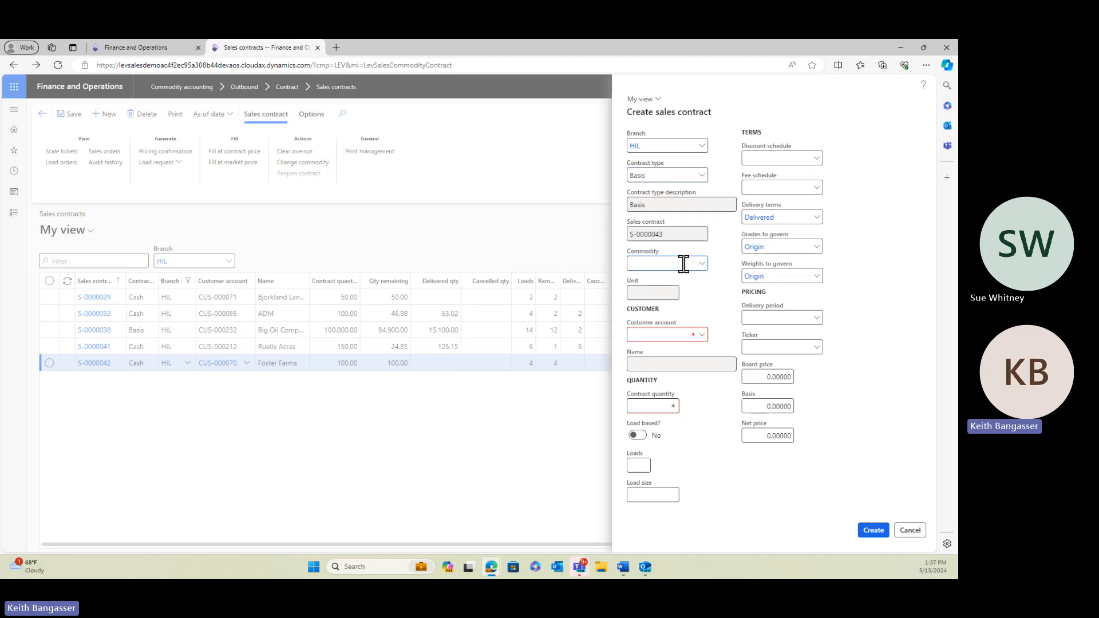
pyautogui.write('ethanol')
pyautogui.press('Tab')
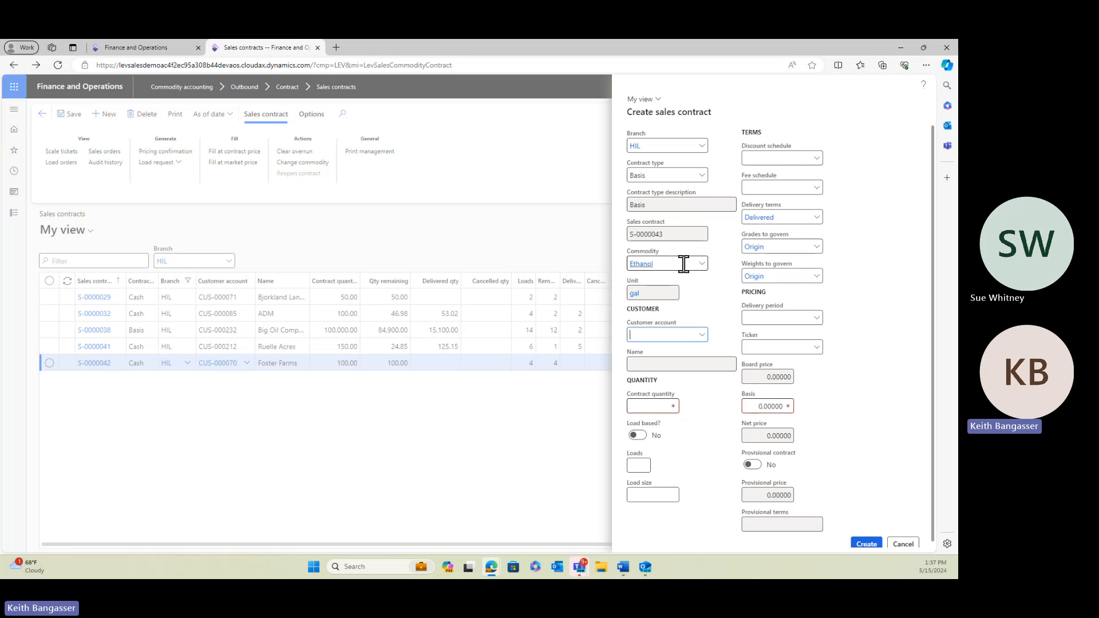
# Step: Select Marathon Oil Co as the customer account of the new sales contract
pyautogui.write('Ma')
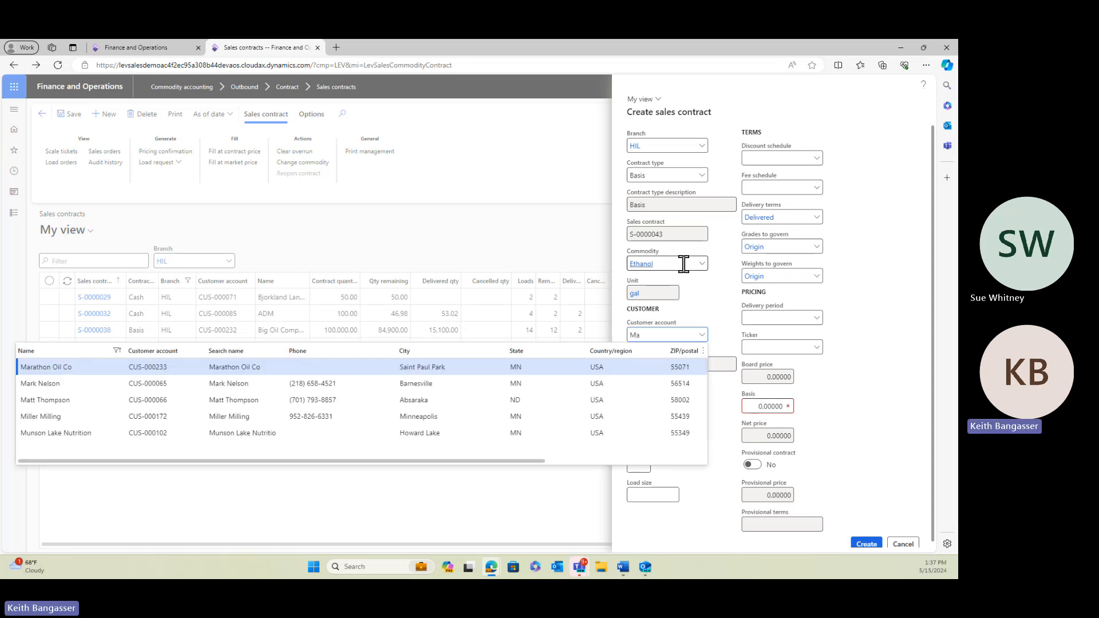
pyautogui.write('r')
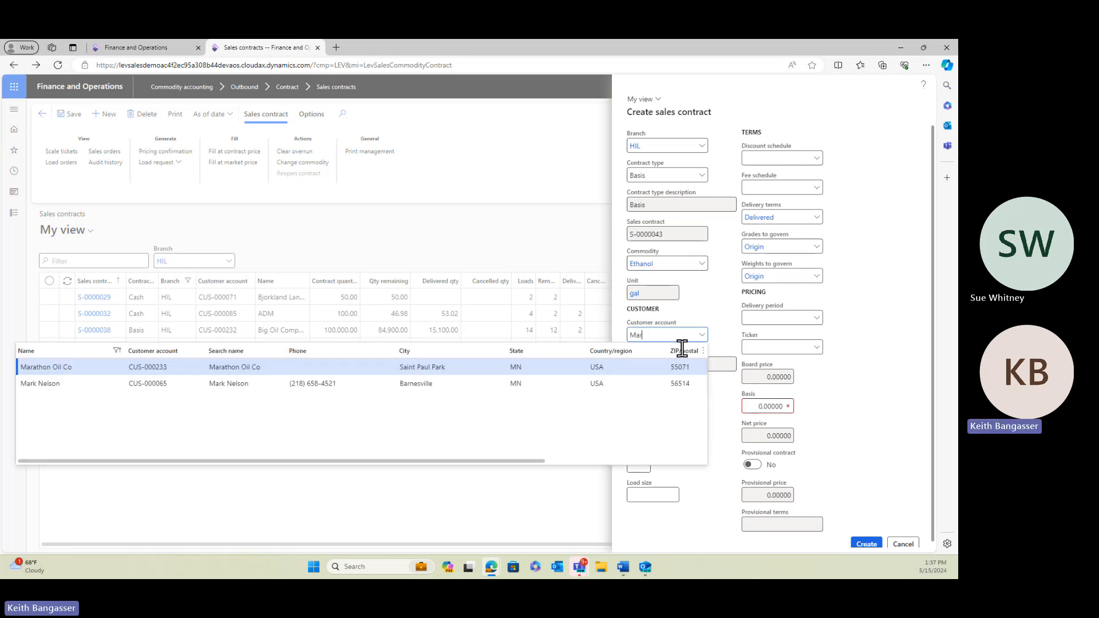
pyautogui.click(688, 372)
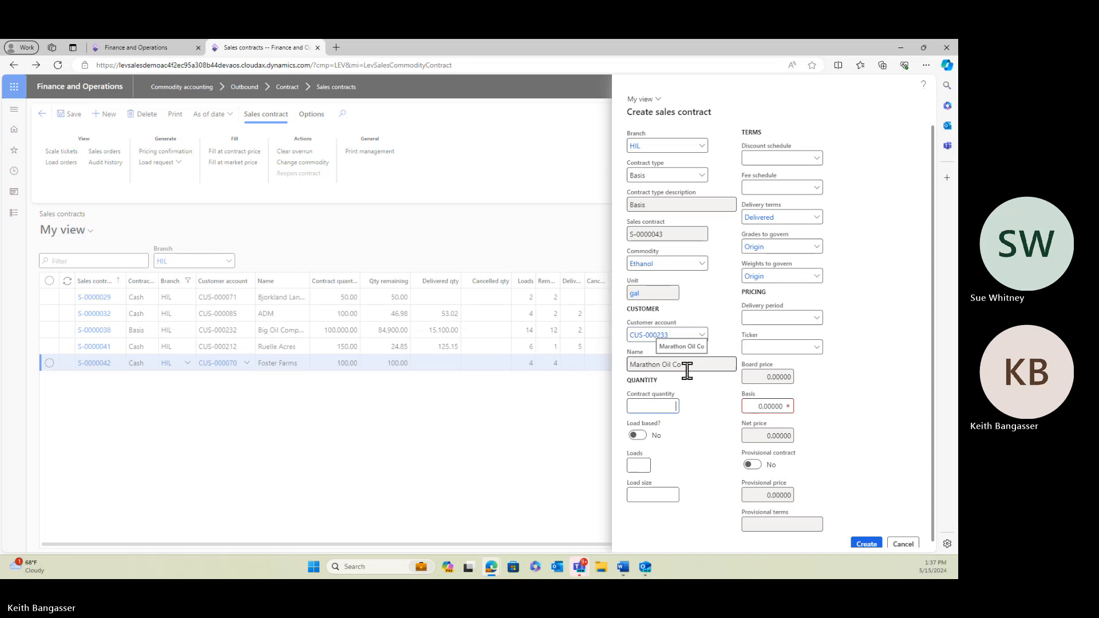
# Step: Set the contract quantity to 100,000 gal and the load size to 7500
pyautogui.write('100')
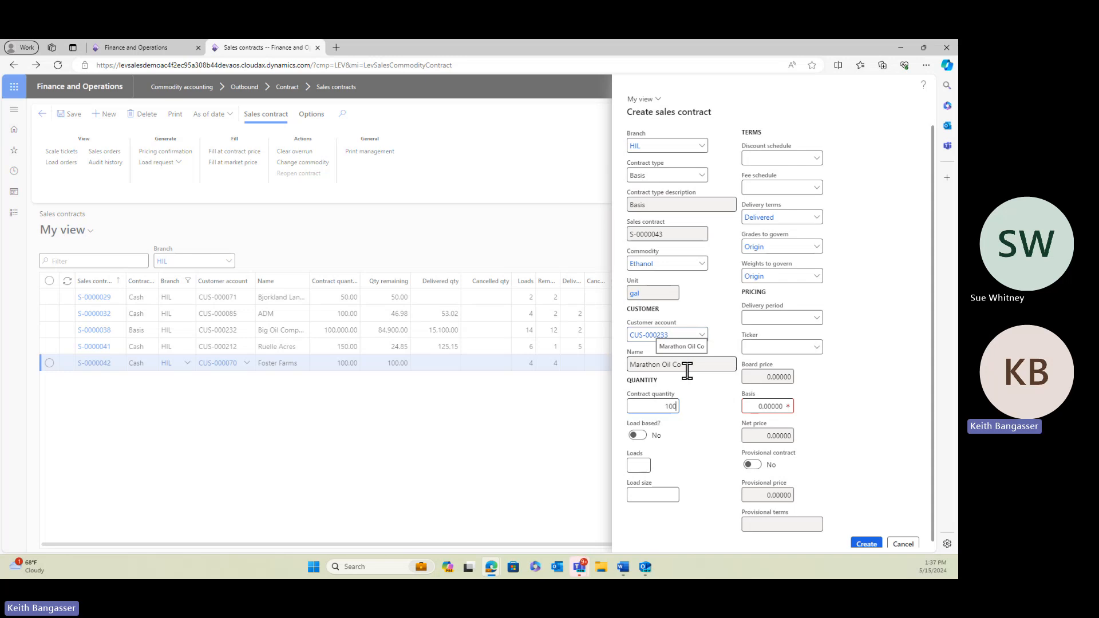
pyautogui.write('000')
pyautogui.press('Tab')
pyautogui.press('Tab')
pyautogui.write('7500')
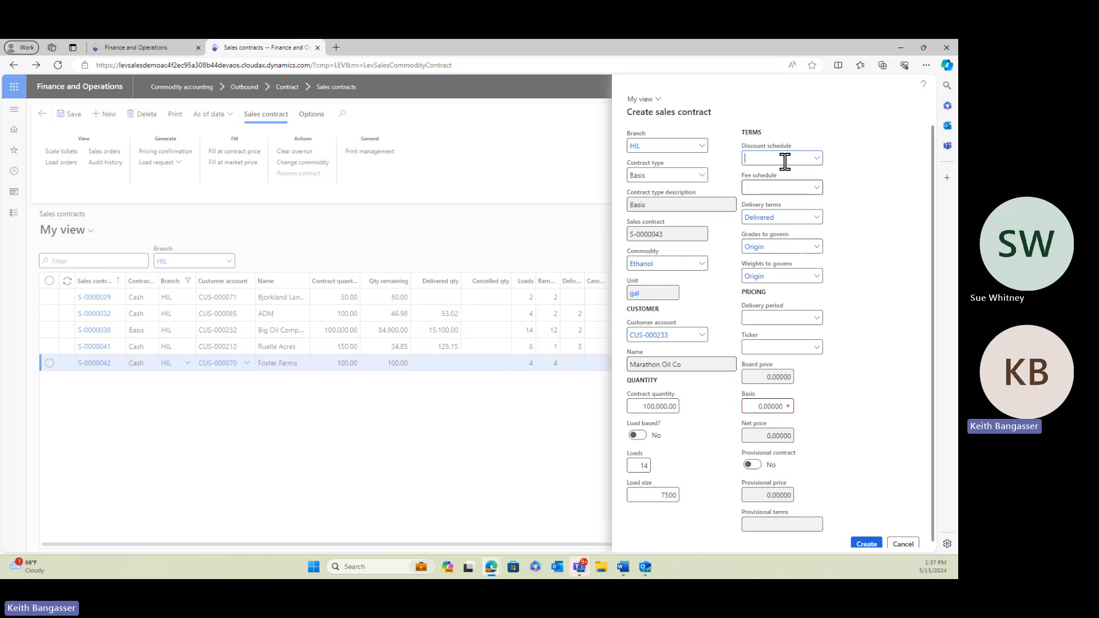
# Step: Set the new contract's fee schedule to 2024-Eth-S and its delivery period to 2405
pyautogui.click(818, 189)
pyautogui.click(781, 219)
pyautogui.click(770, 315)
pyautogui.write('2405')
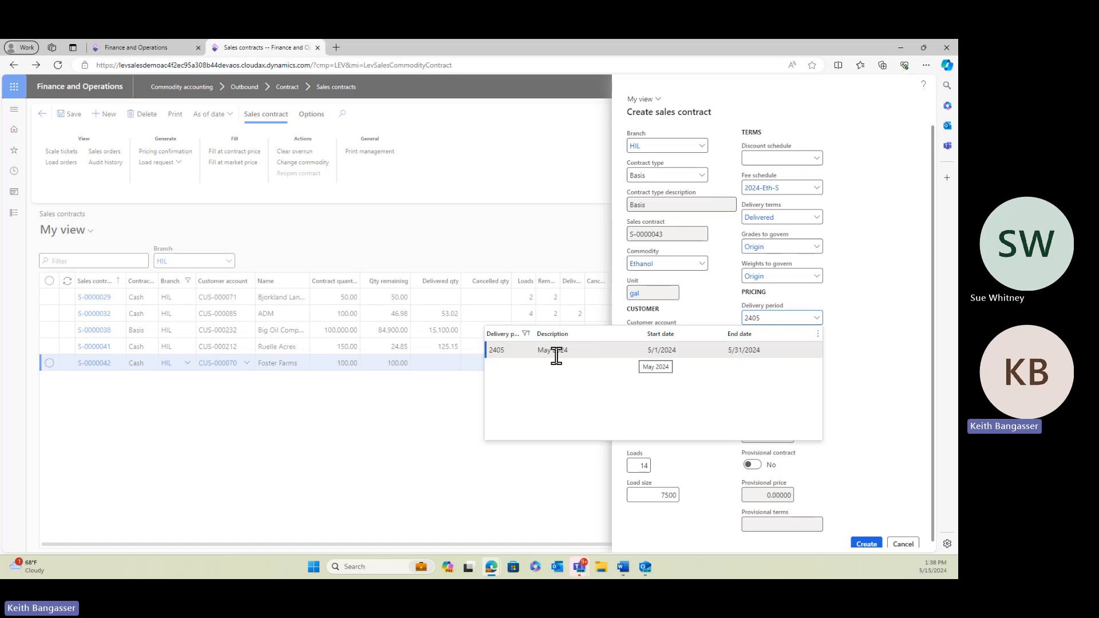
pyautogui.press('Tab')
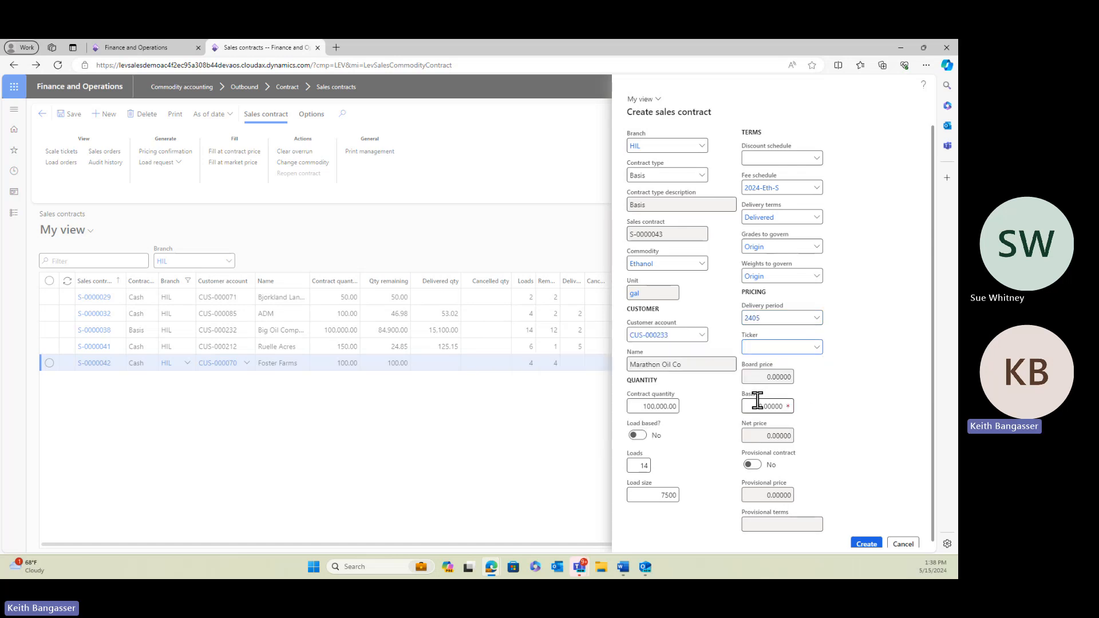
# Step: Set the basis of the new sales contract to 0.10
pyautogui.moveTo(754, 407); pyautogui.dragTo(832, 407)
pyautogui.press('BackSpace')
pyautogui.write('.1')
pyautogui.press('Tab')
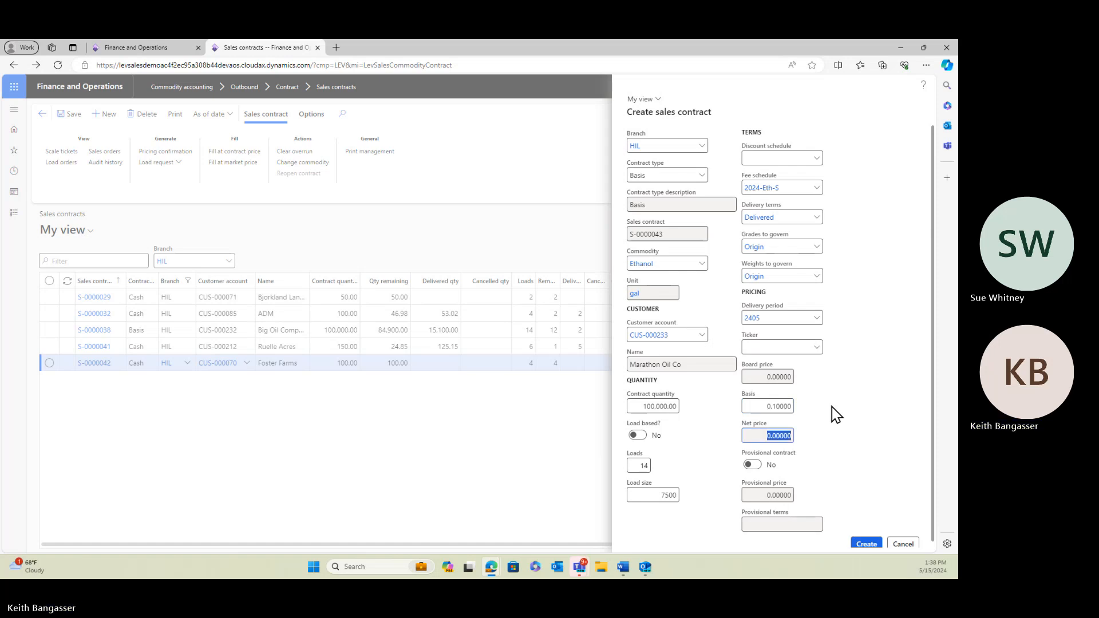
# Step: Make it a provisional contract with a provisional price of 1.00 and Weekly provisional terms, and create the contract
pyautogui.click(754, 467)
pyautogui.click(772, 492)
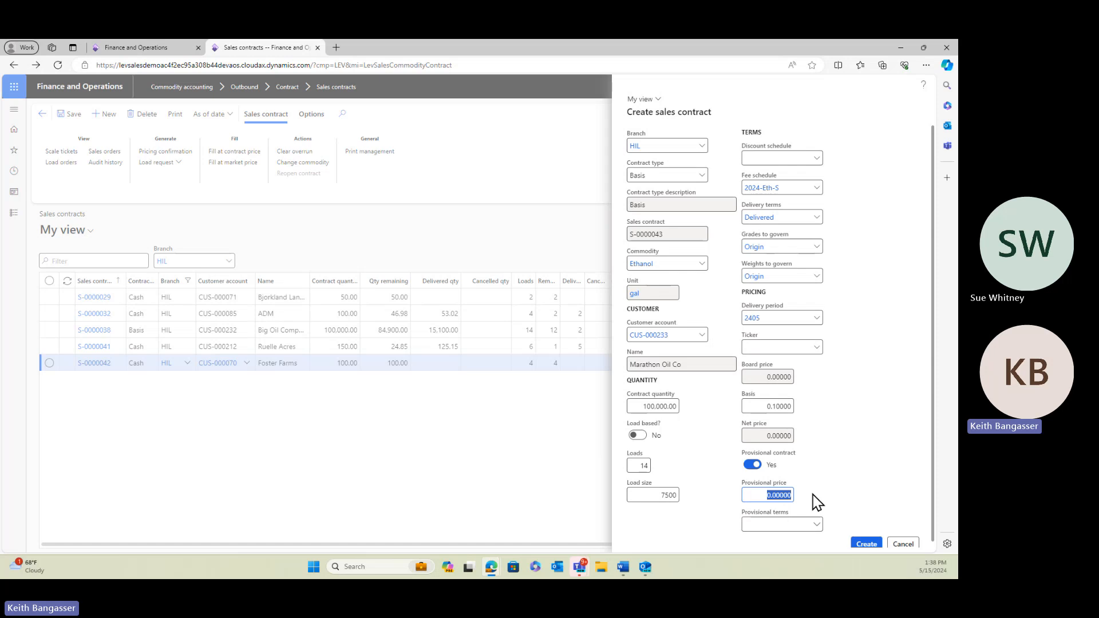
pyautogui.write('1.00')
pyautogui.click(818, 502)
pyautogui.click(817, 527)
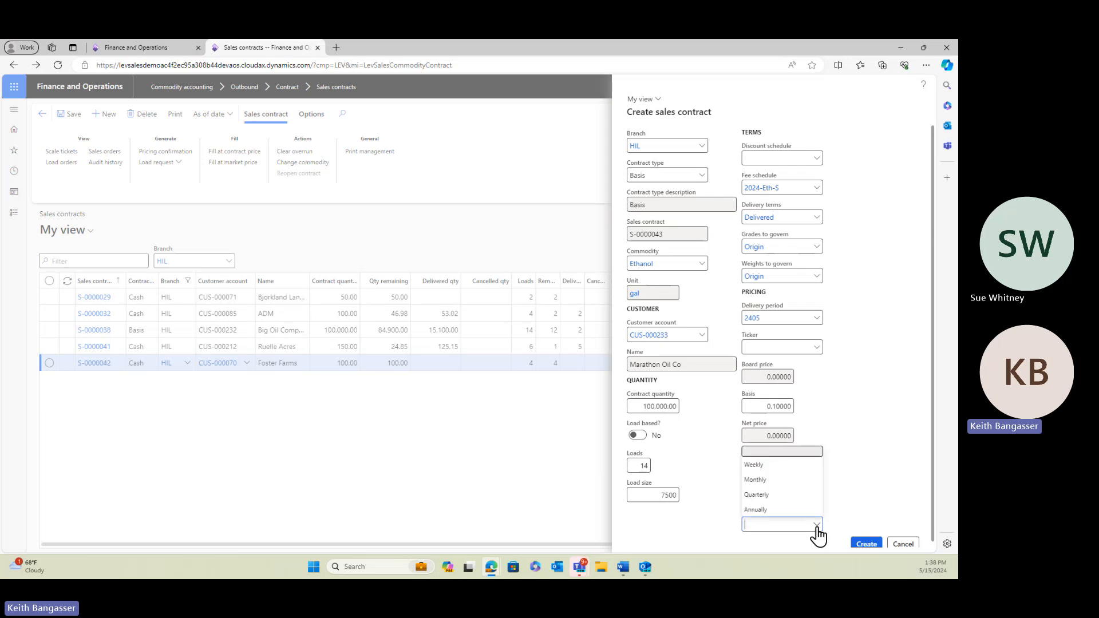
pyautogui.click(771, 465)
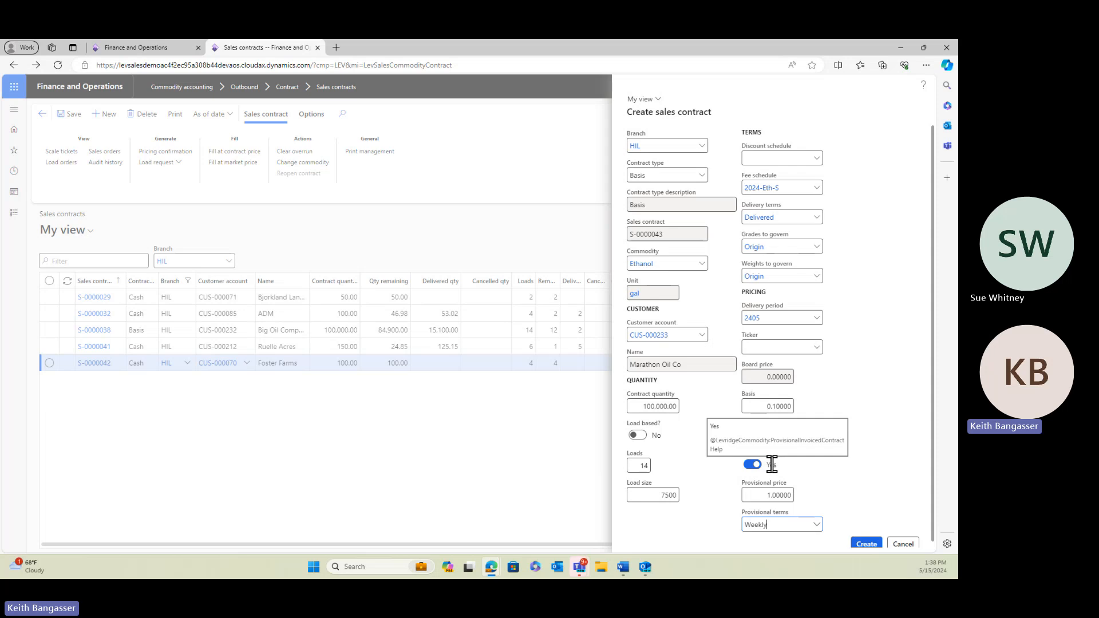
pyautogui.click(866, 545)
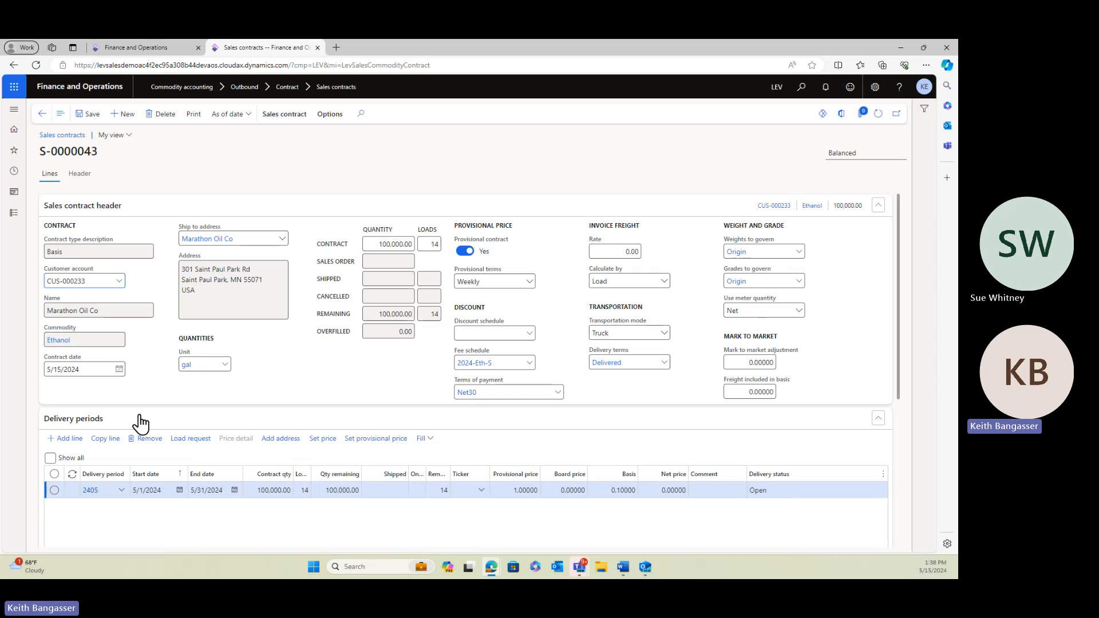
# Step: Set the delivery period line's start date to 5/12/2024 and end date to 5/18/2024, save, and return to the contract list
pyautogui.moveTo(98, 496)
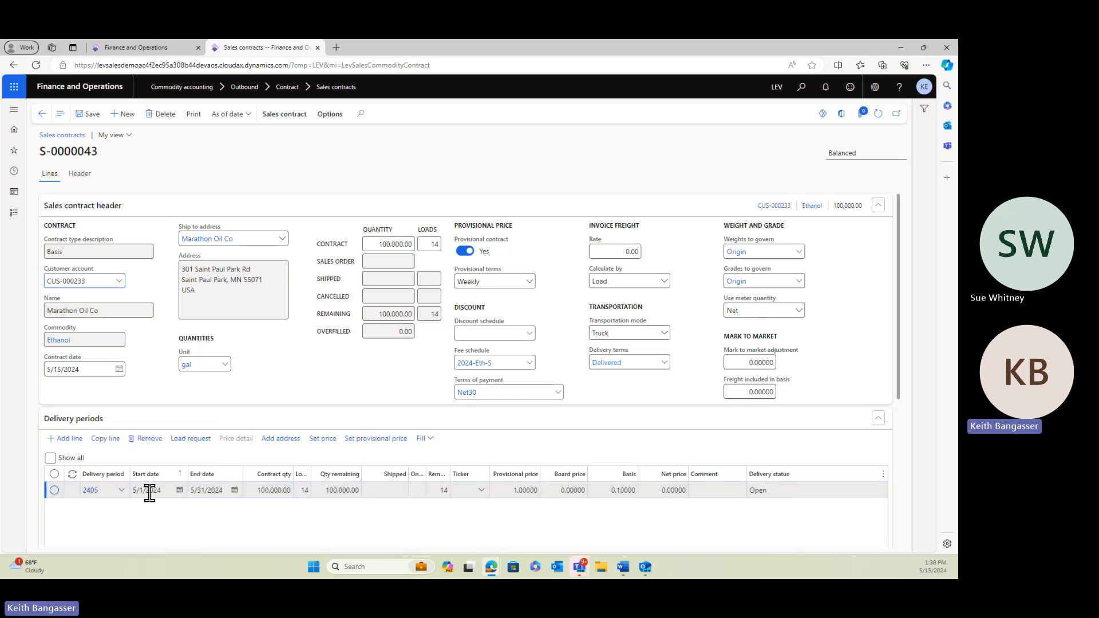
pyautogui.click(180, 492)
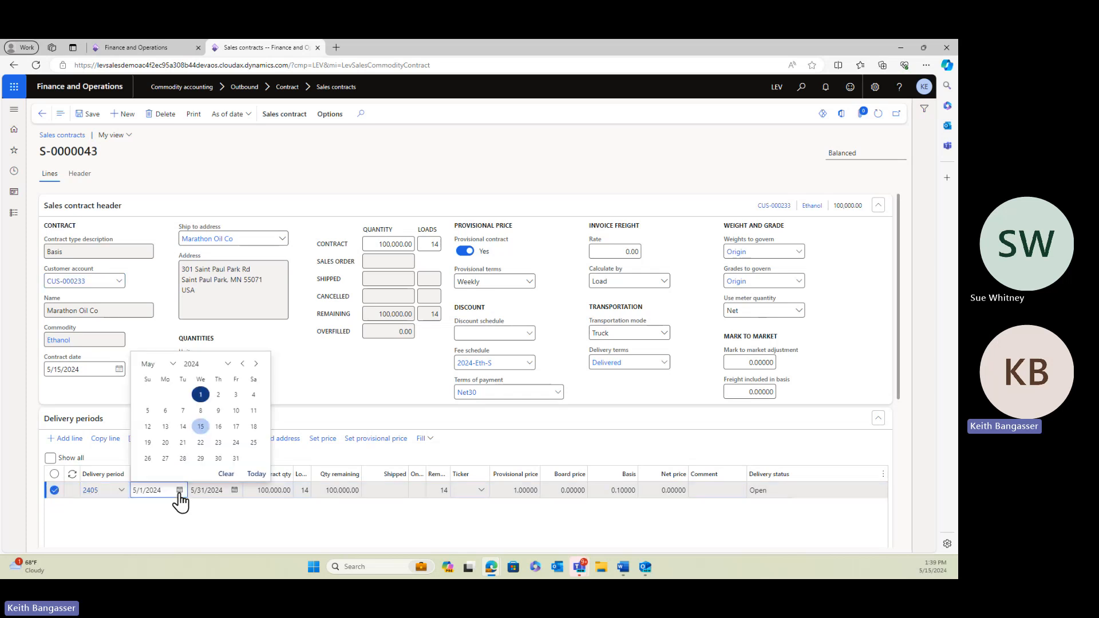
pyautogui.click(147, 427)
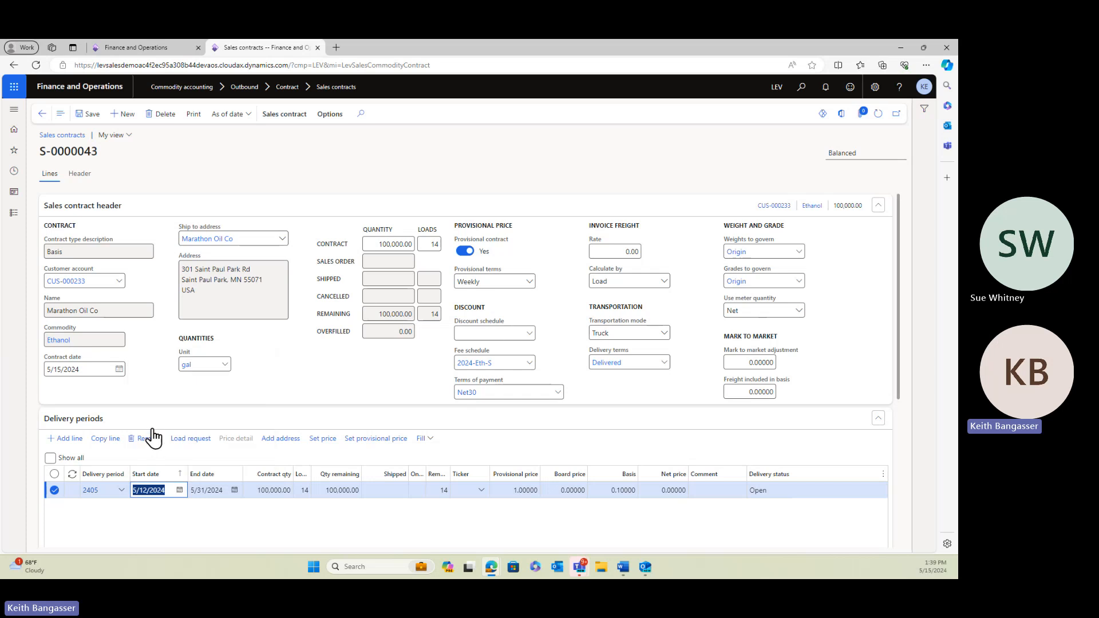
pyautogui.click(234, 490)
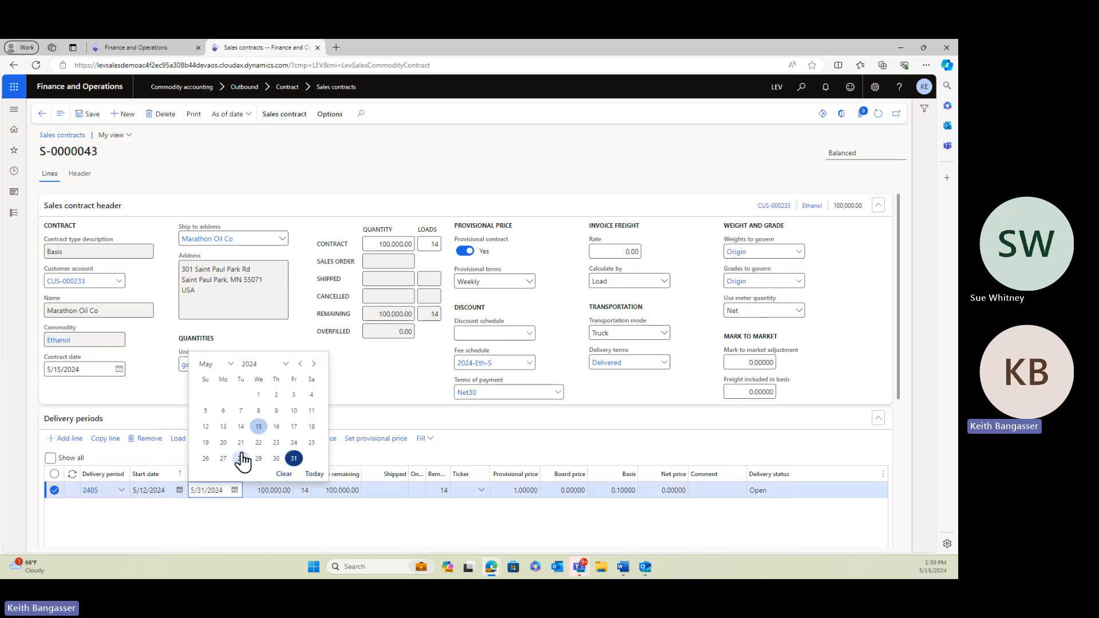
pyautogui.click(312, 428)
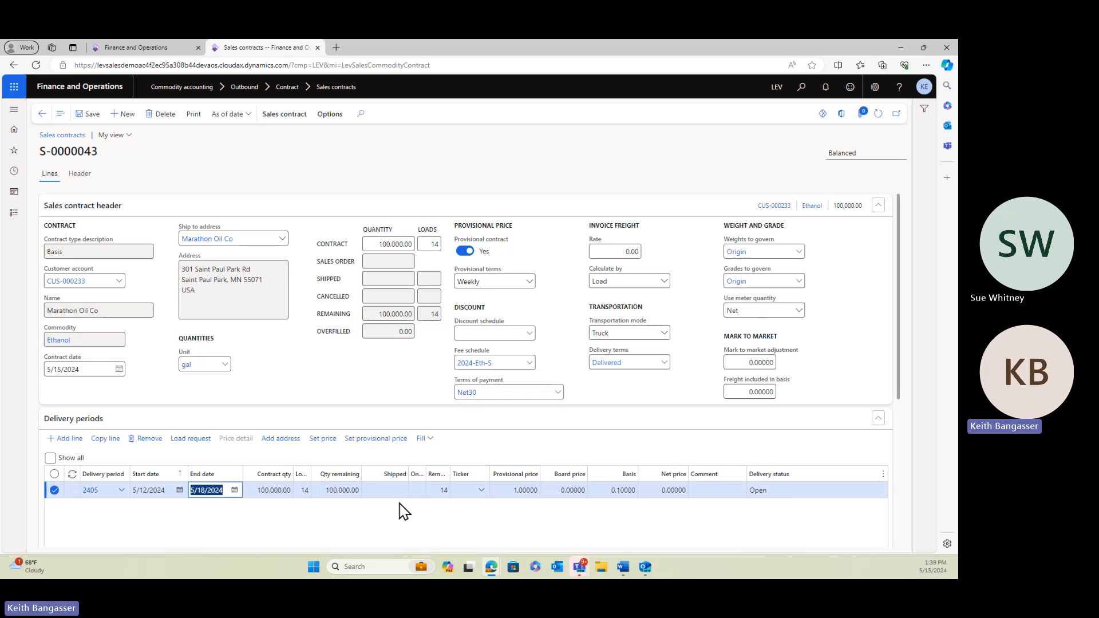
pyautogui.click(90, 121)
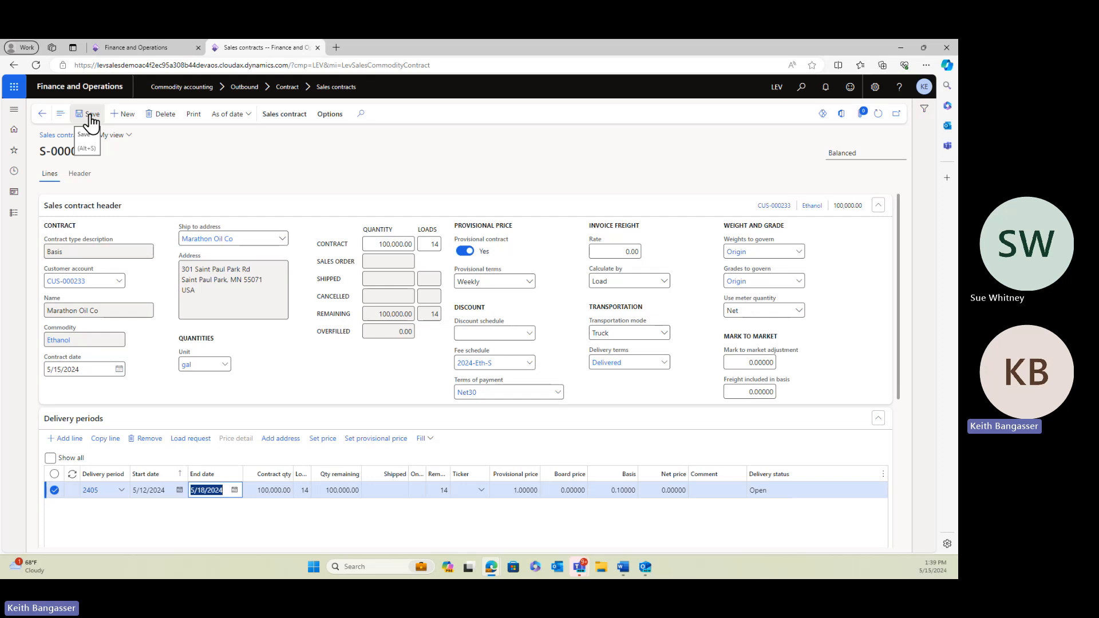
pyautogui.click(45, 117)
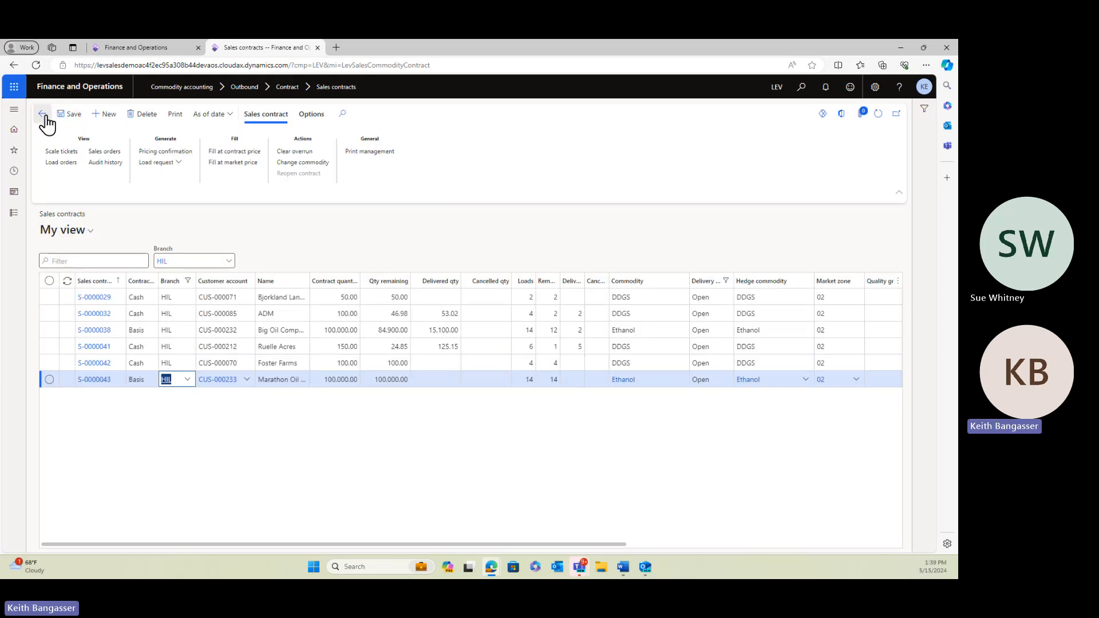
# Step: Open Outbound ticket application and search for Marathon Oil Co's unapplied Ethanol tickets at branch HIL
pyautogui.click(17, 215)
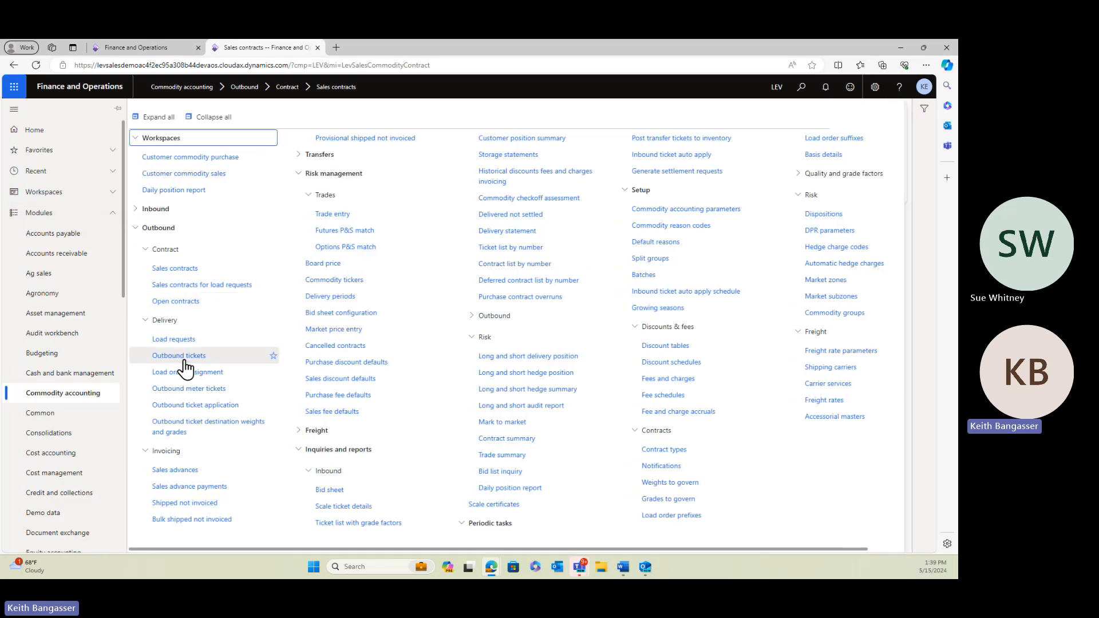
pyautogui.click(225, 407)
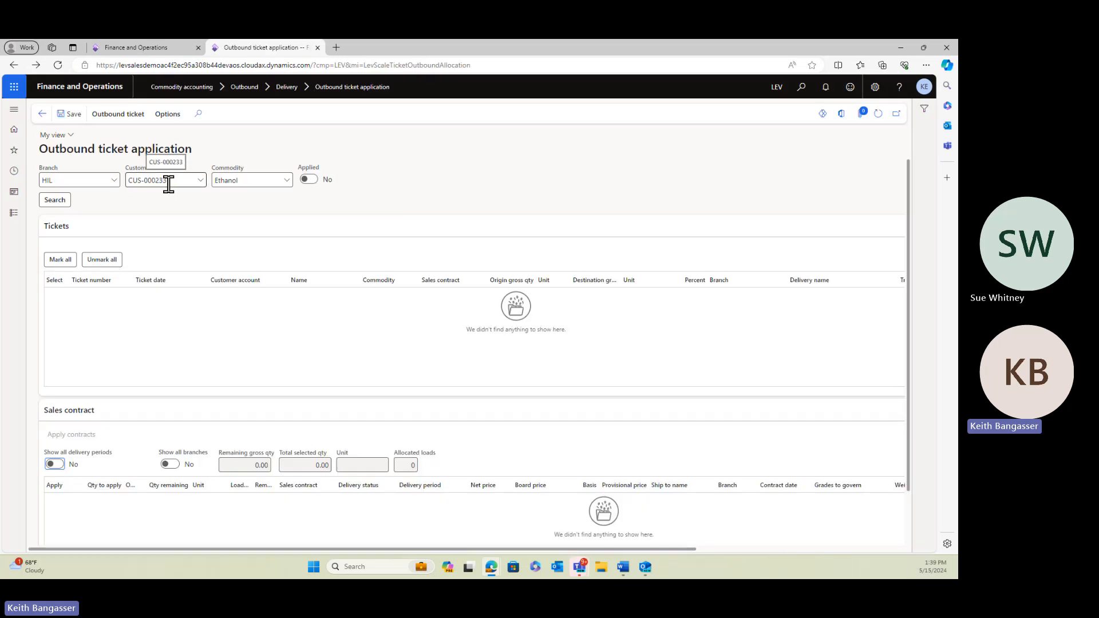
pyautogui.click(68, 201)
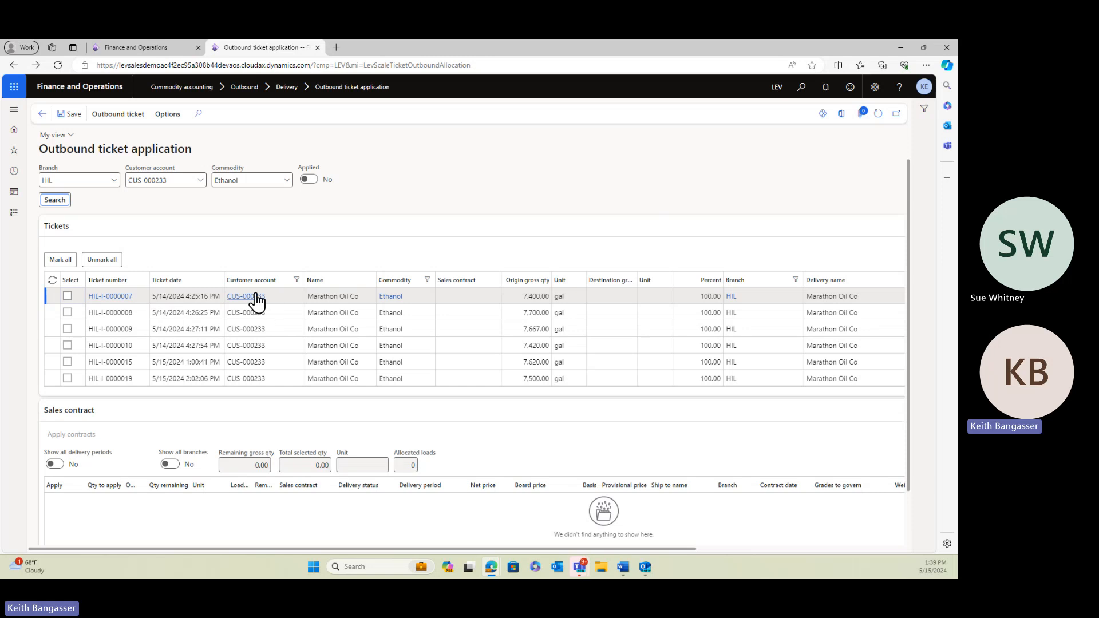
# Step: Select the four tickets dated 5/14/2024 and apply them to the new Marathon Oil Co sales contract
pyautogui.click(67, 296)
pyautogui.click(67, 312)
pyautogui.click(67, 329)
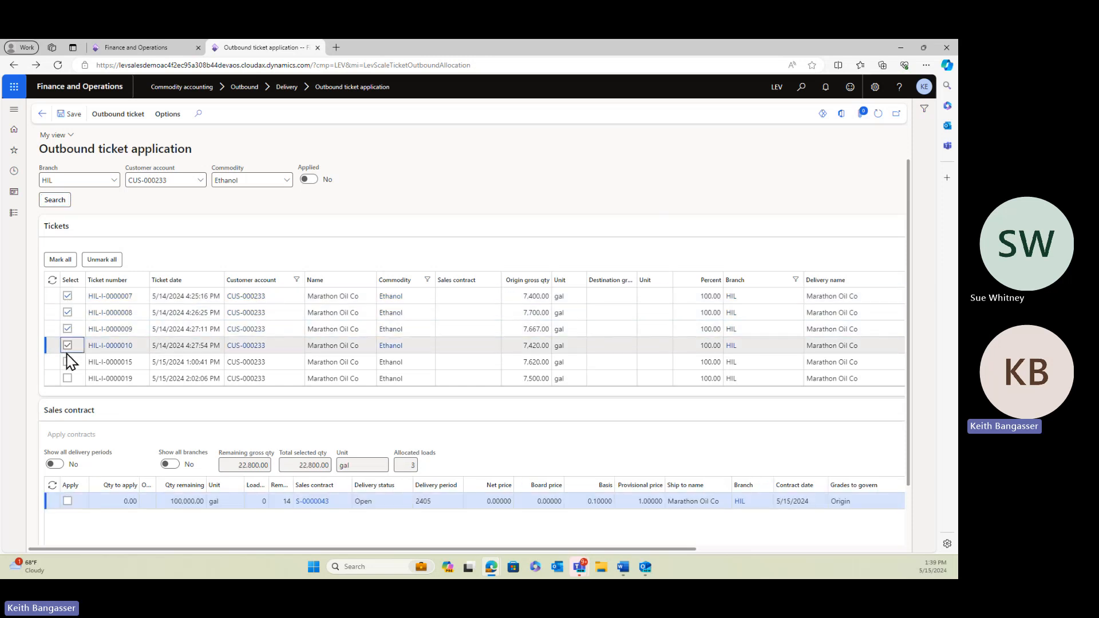
pyautogui.click(67, 346)
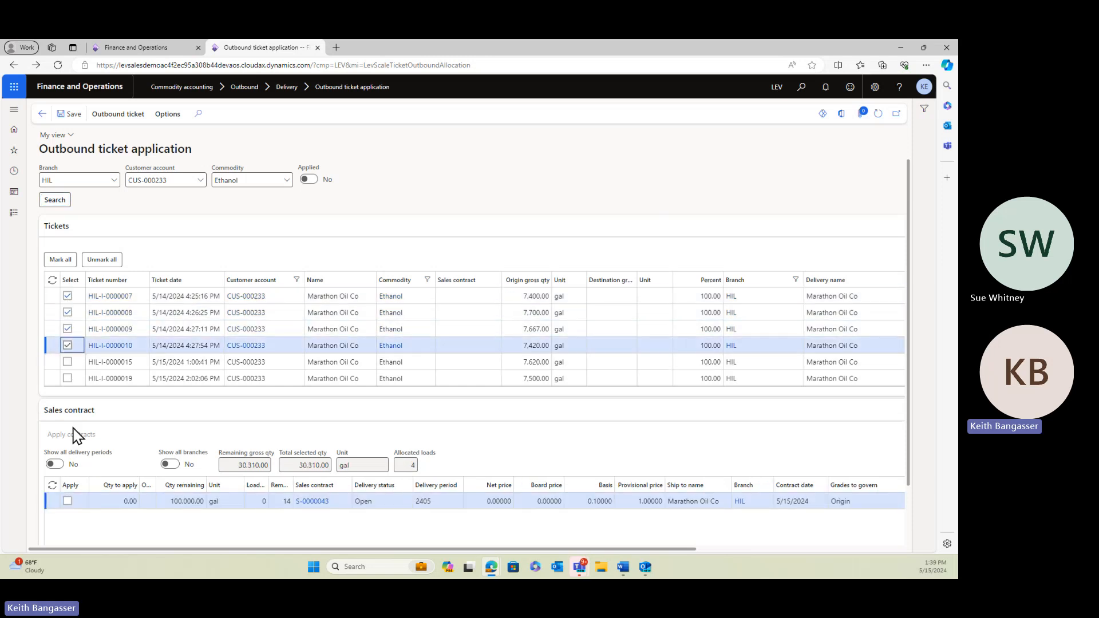
pyautogui.click(68, 502)
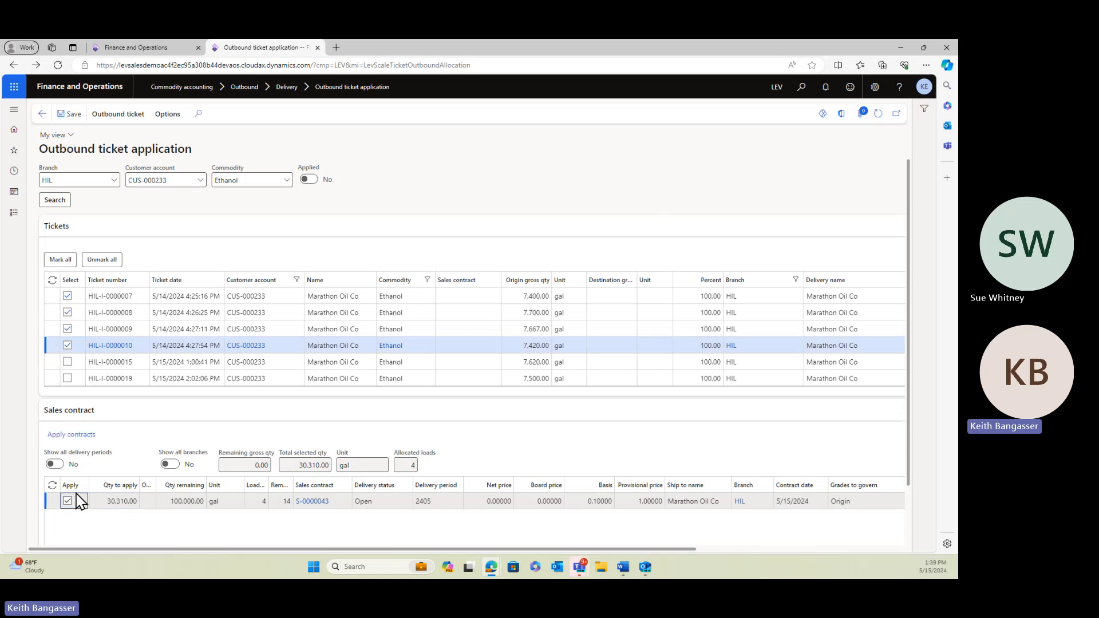
pyautogui.click(76, 439)
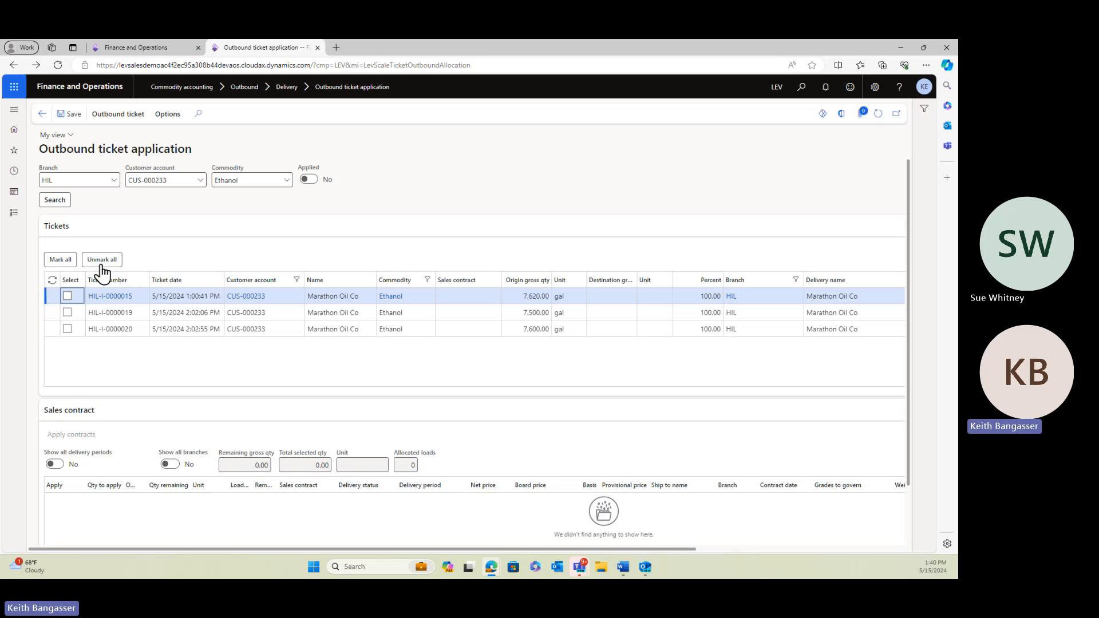
# Step: Open Provisional shipped not invoiced and show the scale tickets behind the Marathon Oil Co Ethanol line
pyautogui.click(46, 122)
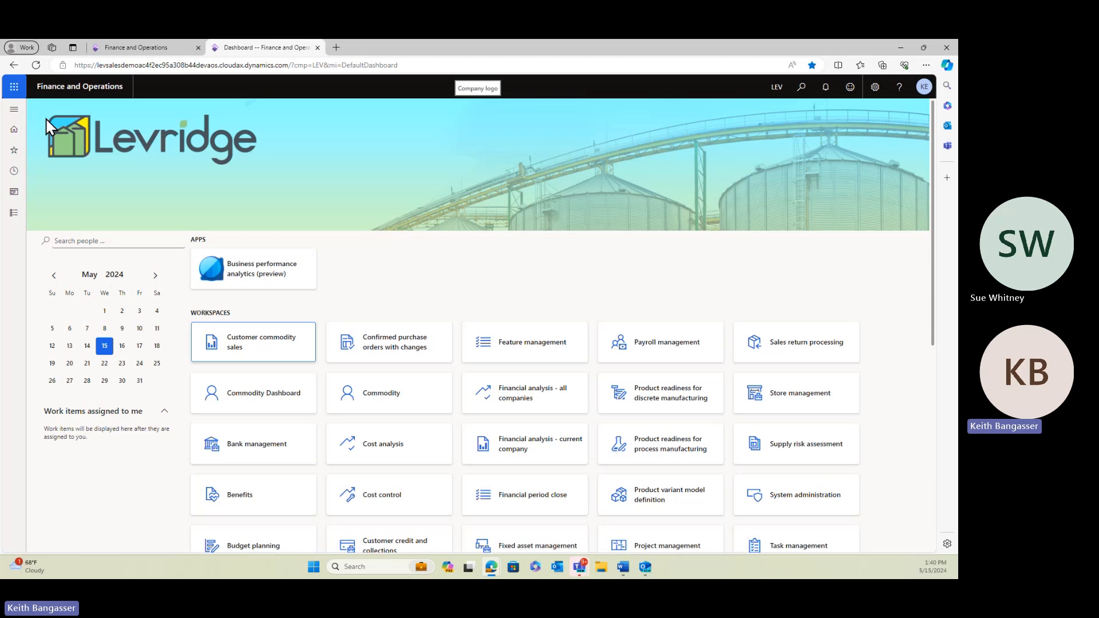
pyautogui.click(19, 217)
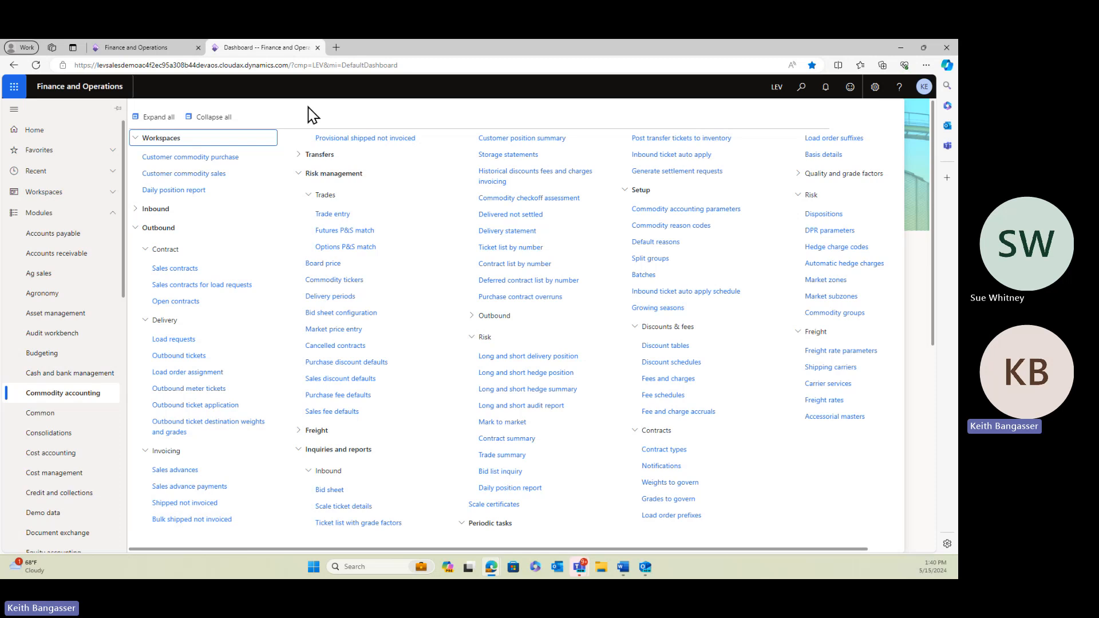
pyautogui.click(338, 143)
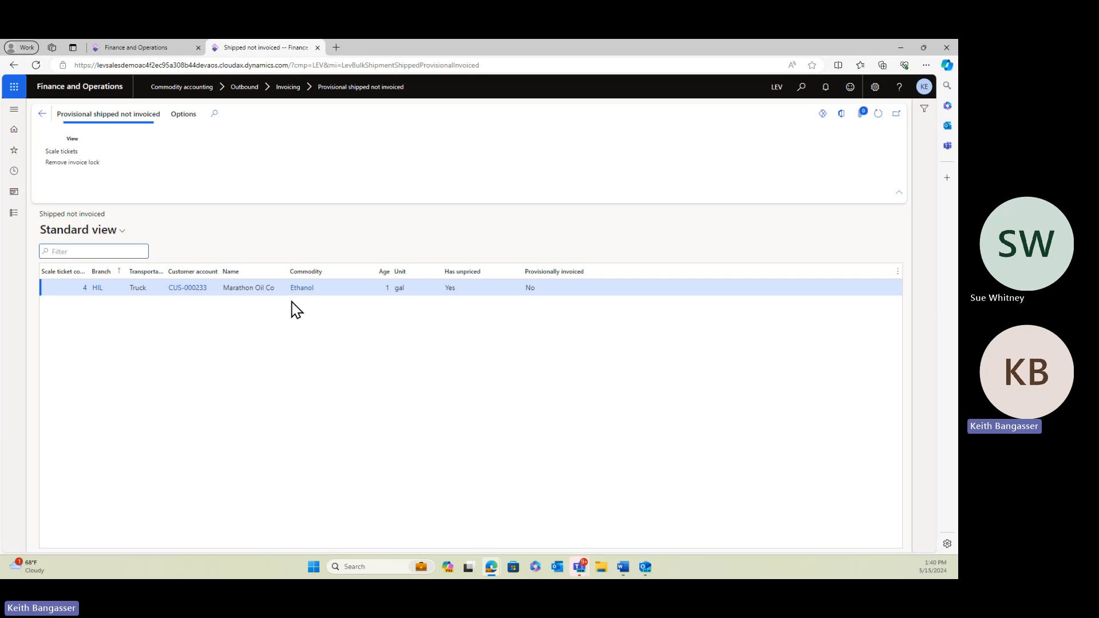
pyautogui.click(86, 288)
pyautogui.click(61, 152)
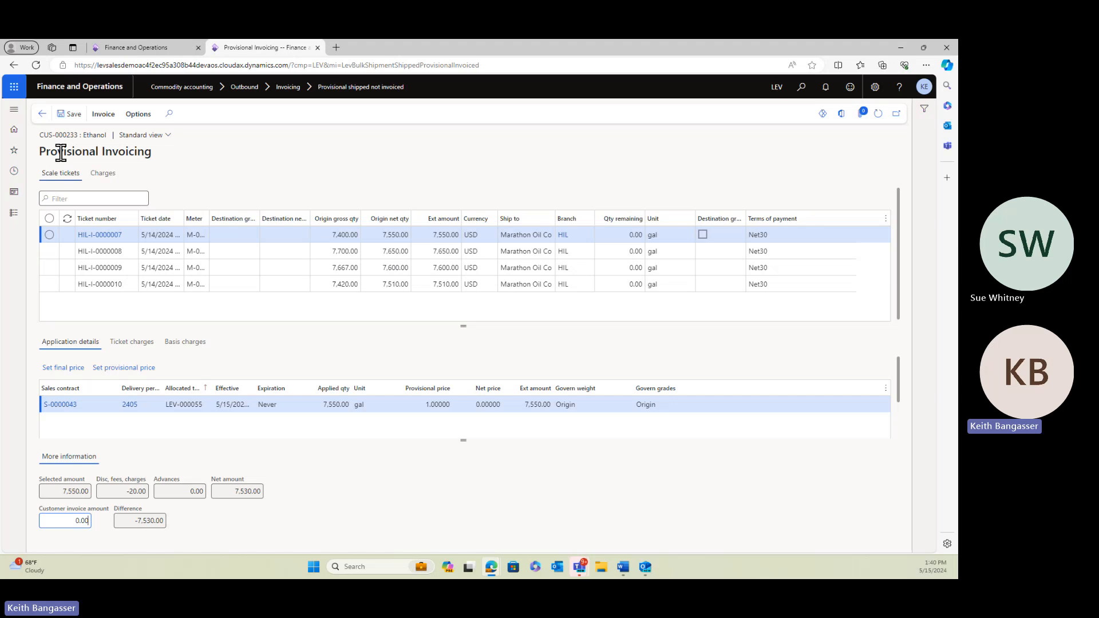
# Step: Select all scale tickets for provisional invoicing and review their charges
pyautogui.click(49, 218)
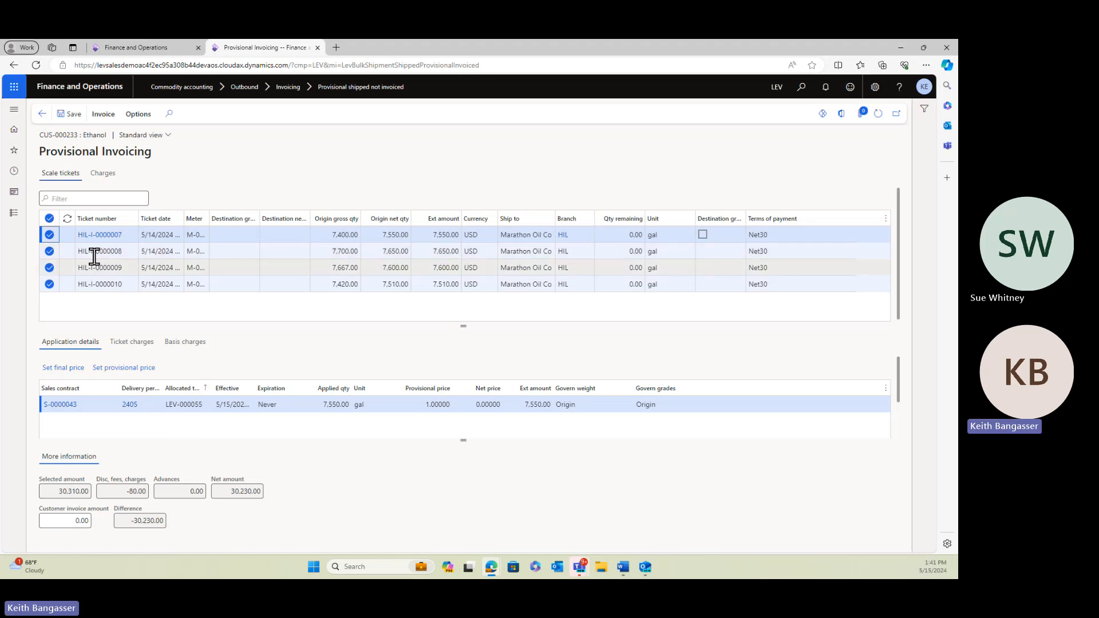
pyautogui.click(101, 176)
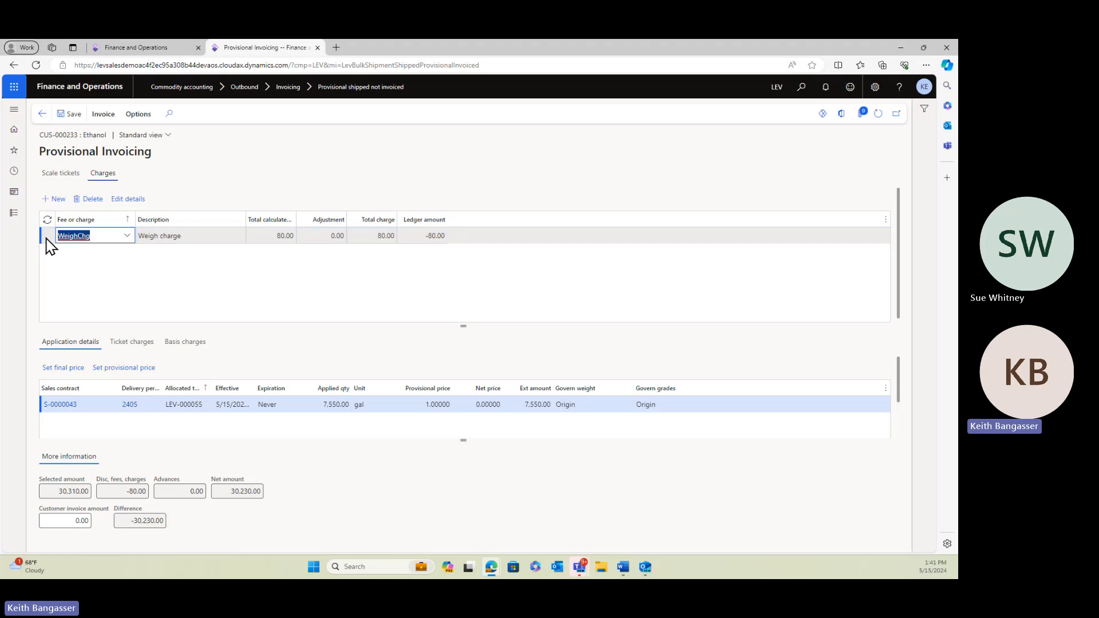
pyautogui.click(62, 180)
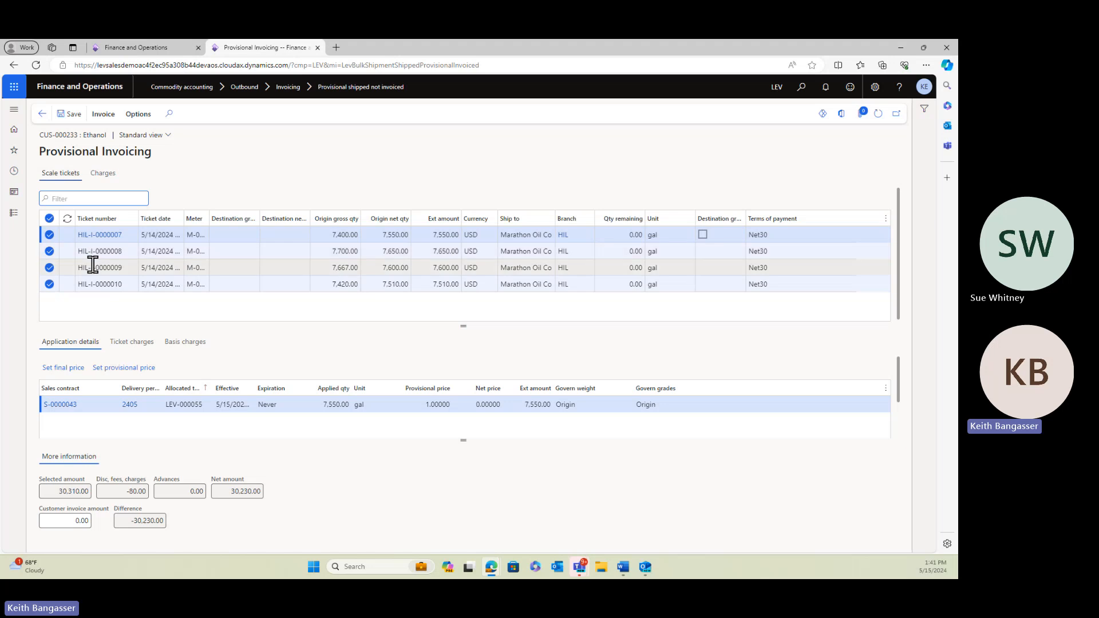
# Step: Generate the provisional invoice for the selected tickets with Print invoice and Print settlement sheet enabled, and run the settlement sheet
pyautogui.click(103, 115)
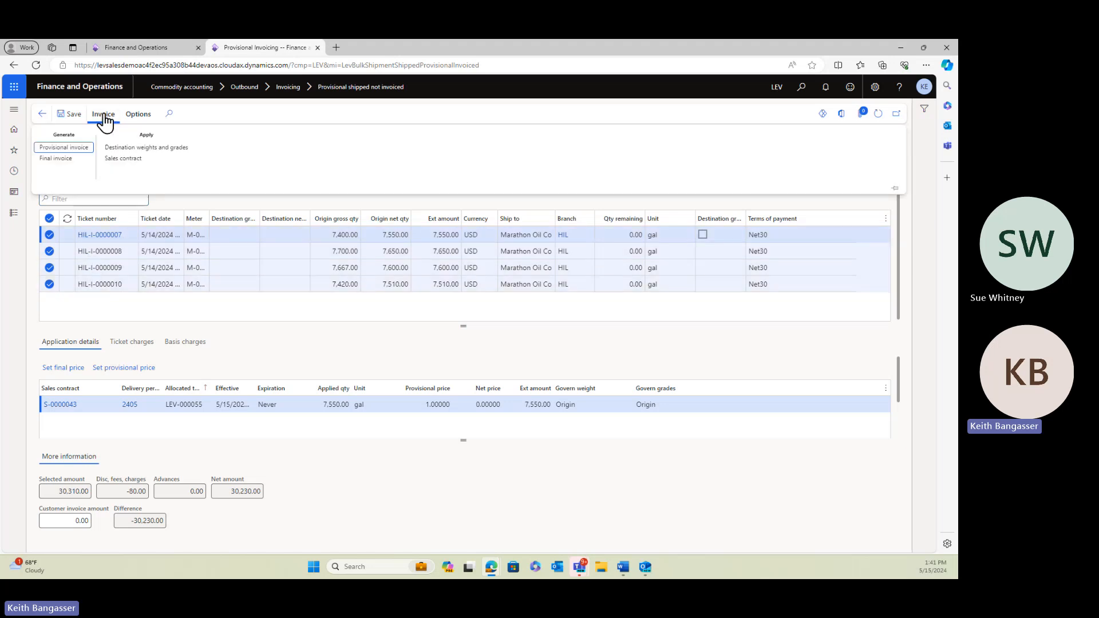
pyautogui.click(71, 148)
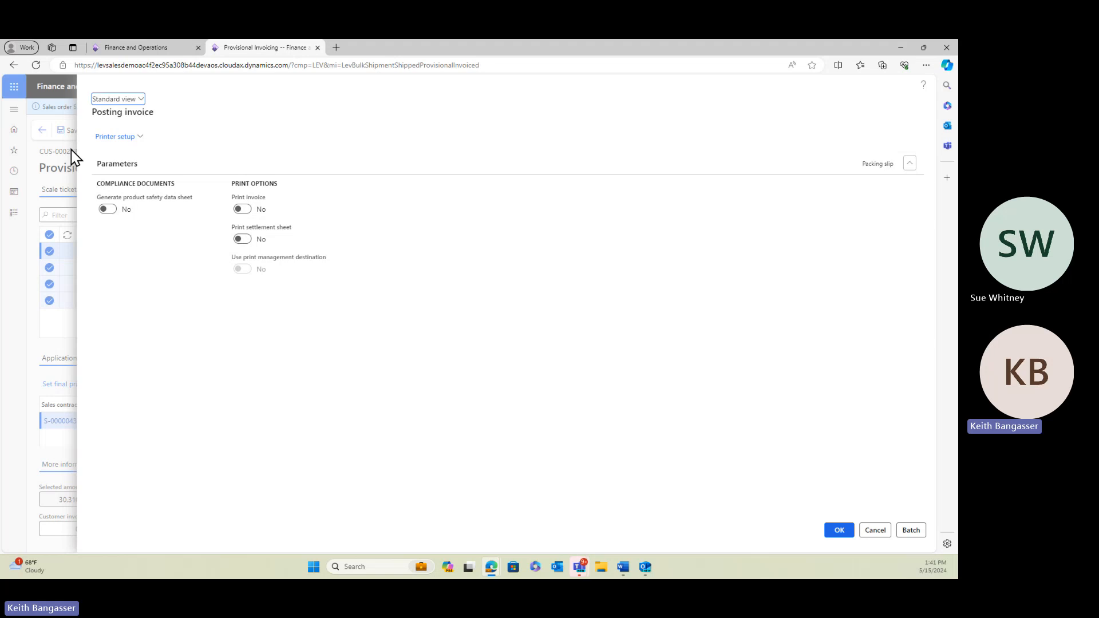
pyautogui.click(244, 209)
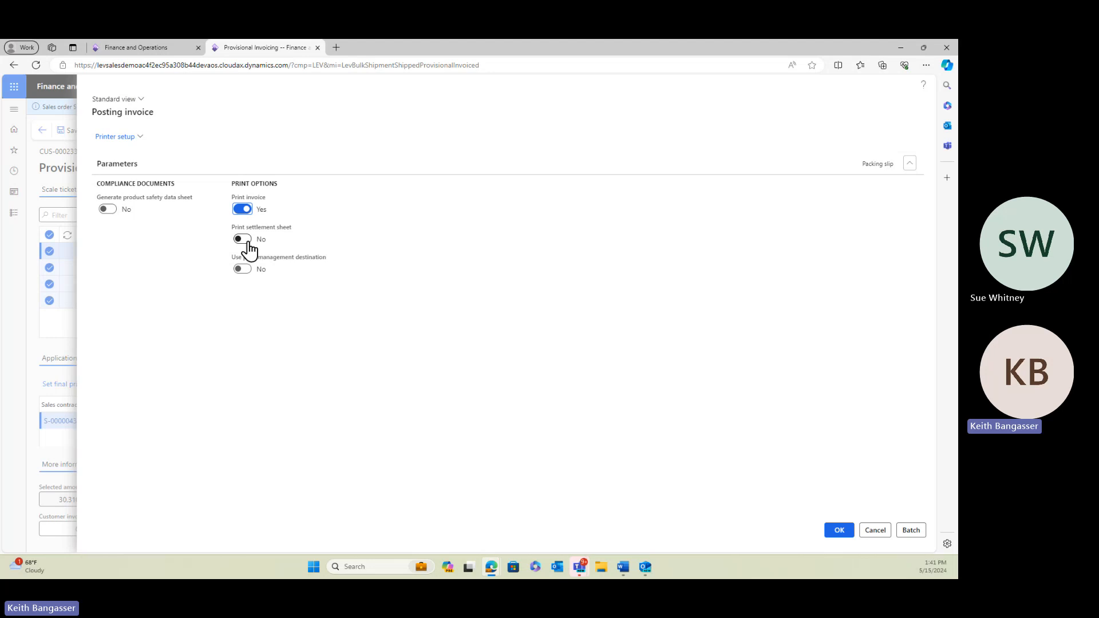
pyautogui.click(244, 239)
pyautogui.click(839, 530)
pyautogui.click(526, 309)
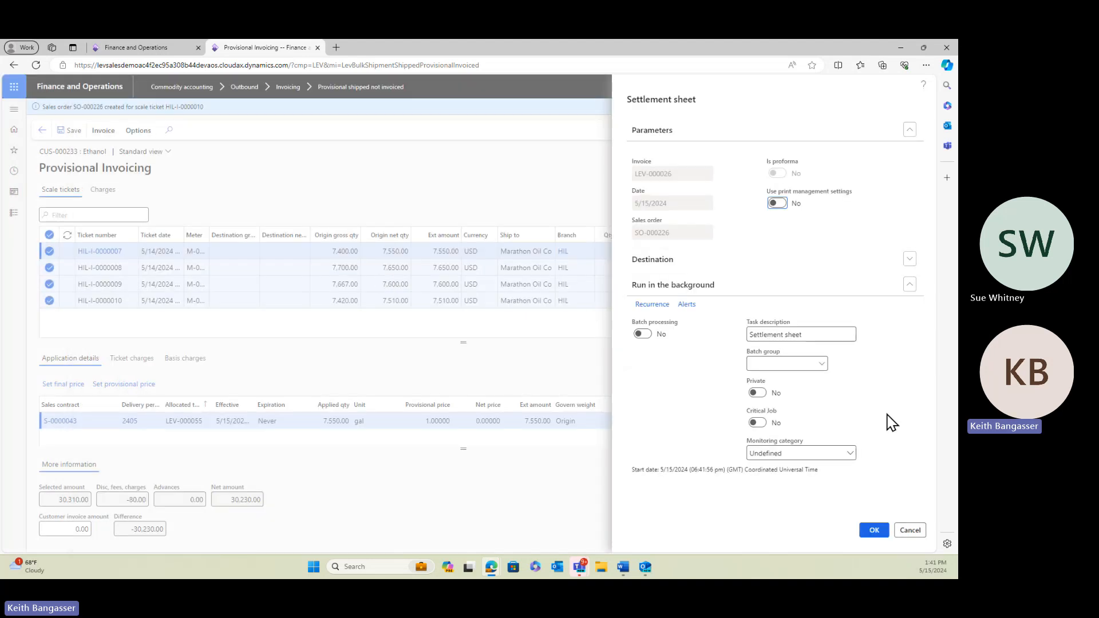
pyautogui.click(870, 531)
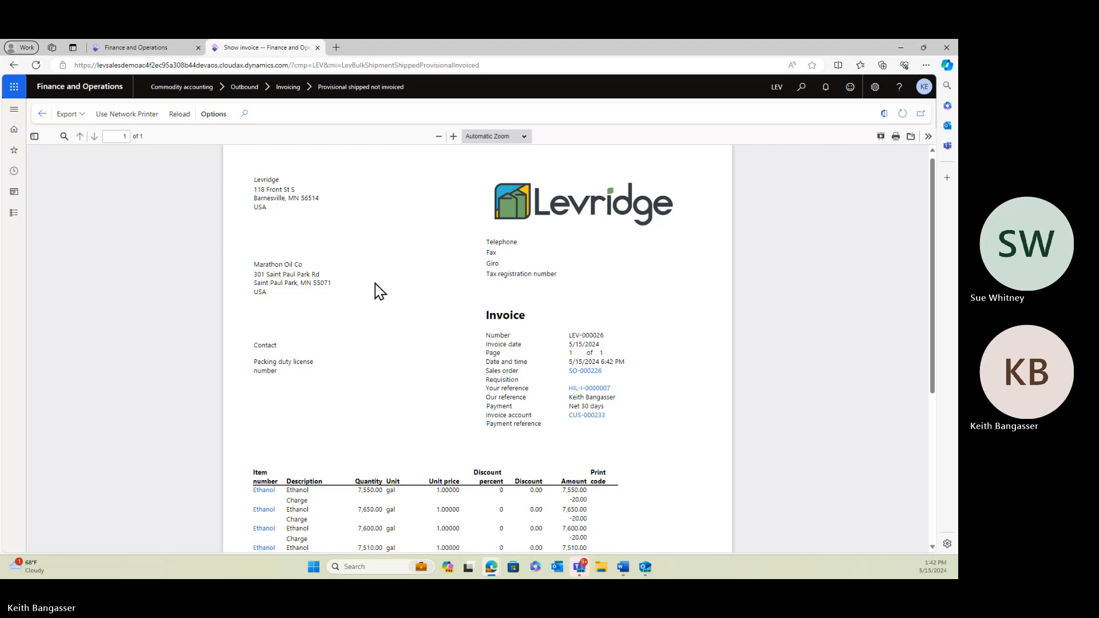
# Step: Examine the line quantities, unit prices, charges and totals on the printed provisional invoice
pyautogui.scroll(-2, 381, 292)
pyautogui.scroll(-4, 380, 292)
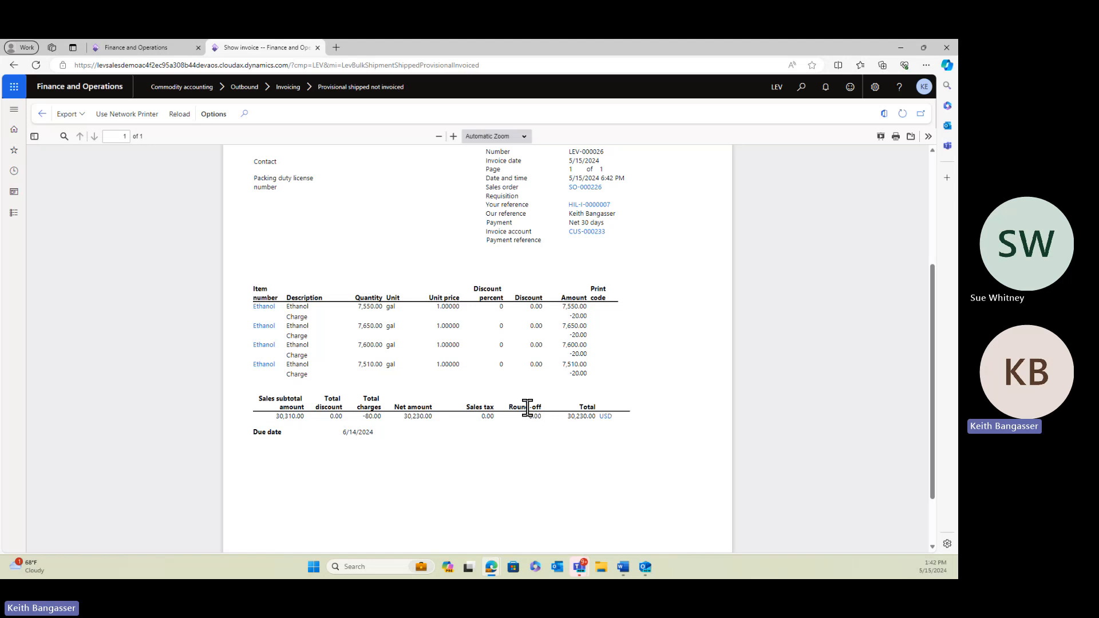
pyautogui.scroll(1, 492, 404)
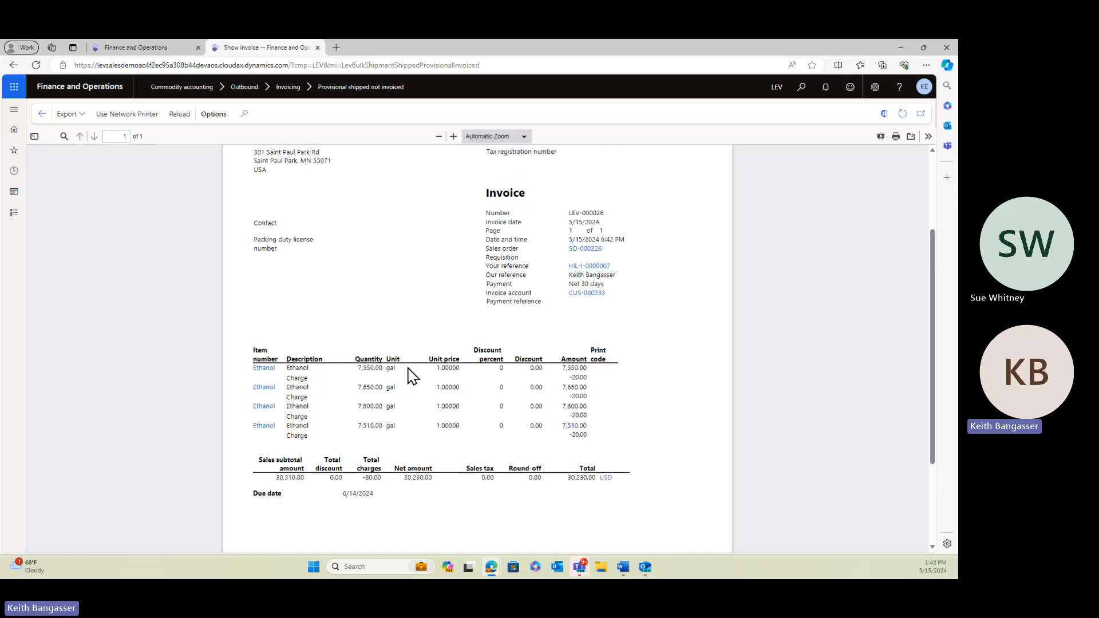
# Step: Review the charges, contract summary and ticket details on the provisional settlement sheet, and return to the dashboard
pyautogui.click(40, 114)
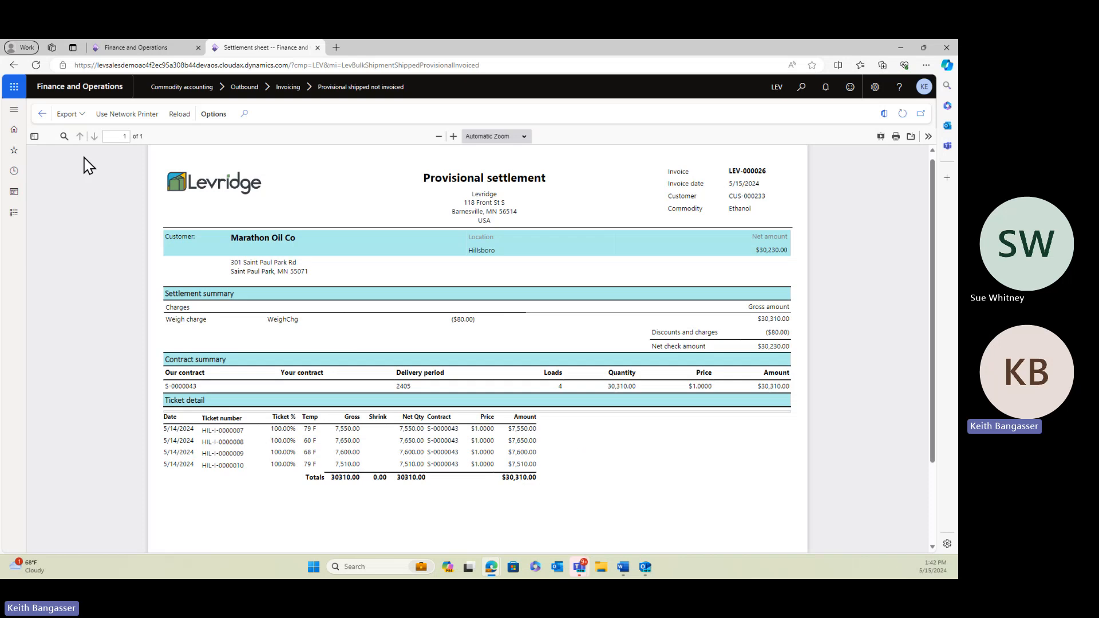
pyautogui.click(41, 118)
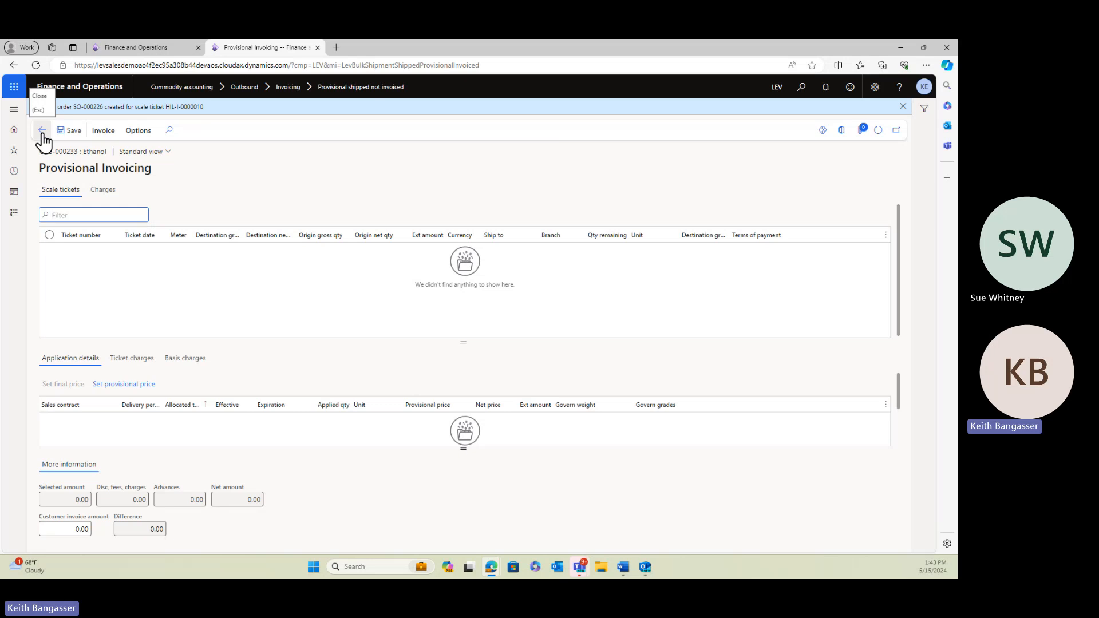
pyautogui.click(43, 132)
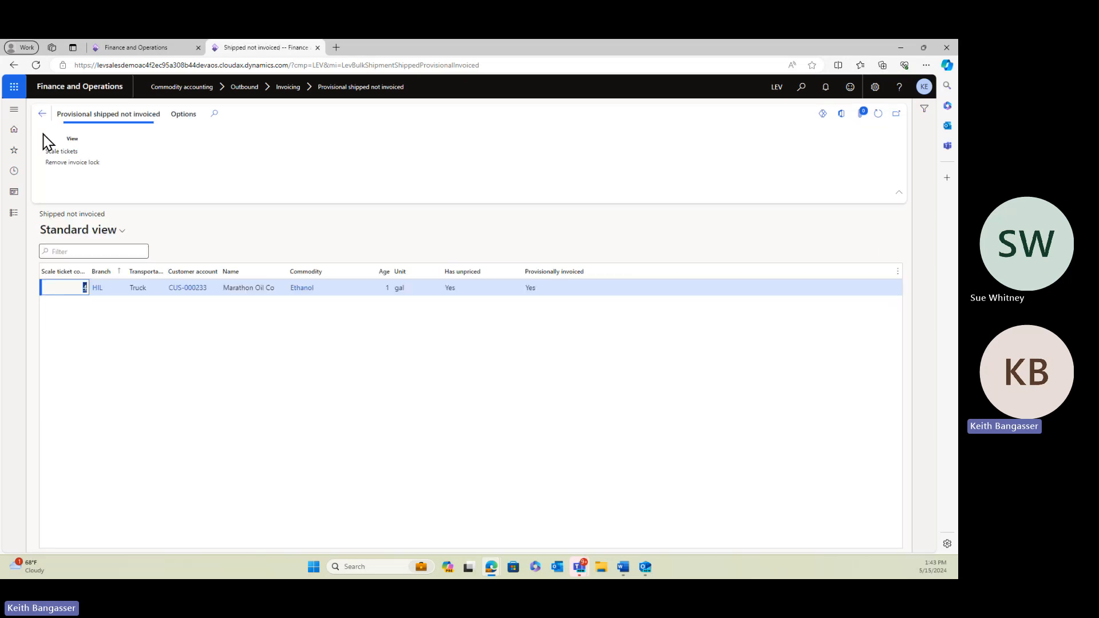
pyautogui.click(44, 114)
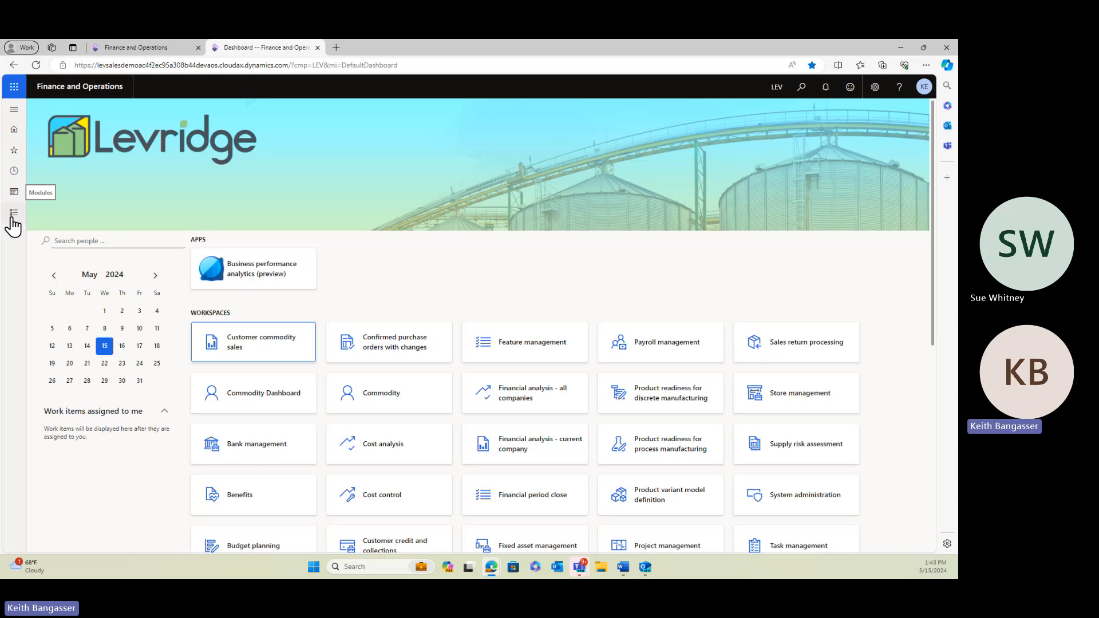
# Step: Reopen Provisional shipped not invoiced in Commodity accounting and show the scale tickets behind the Marathon Oil Co Ethanol line
pyautogui.click(12, 220)
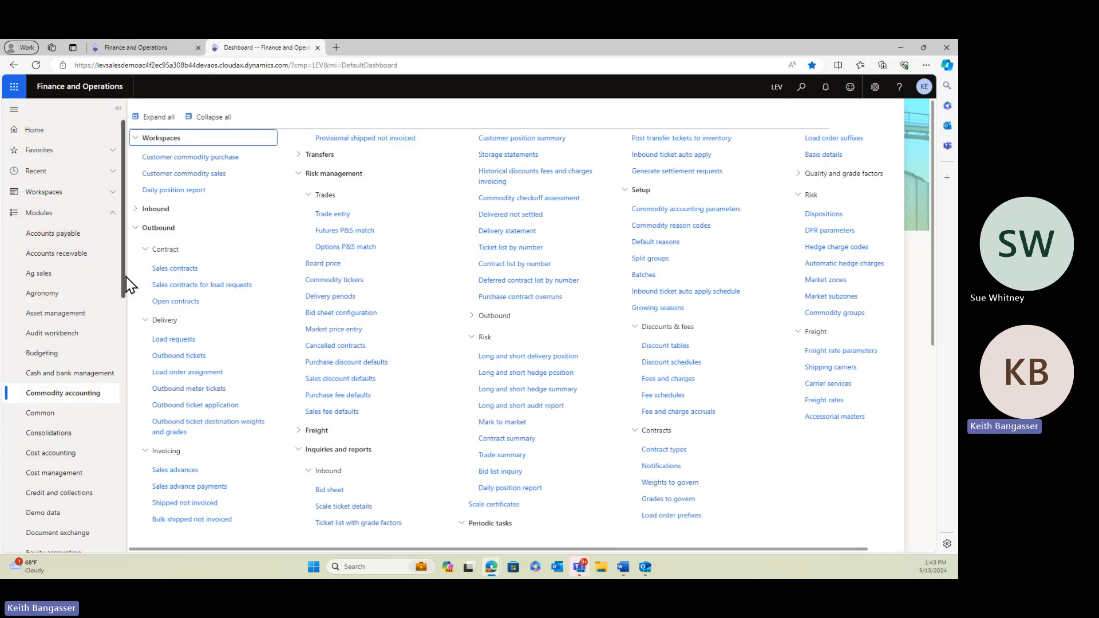
pyautogui.moveTo(126, 290); pyautogui.dragTo(135, 338)
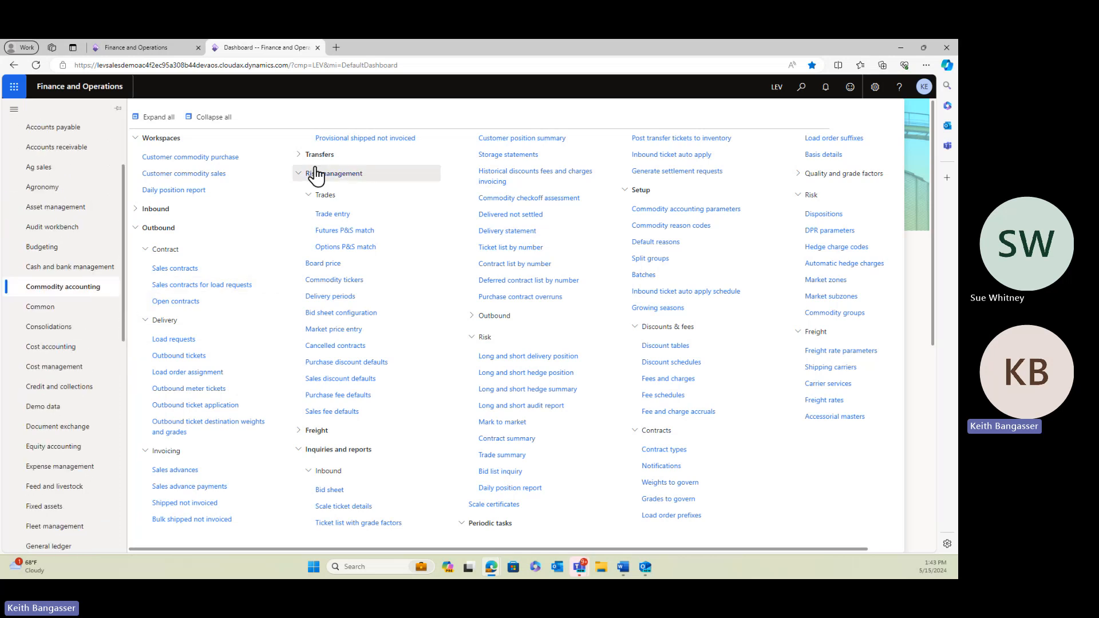
pyautogui.click(352, 147)
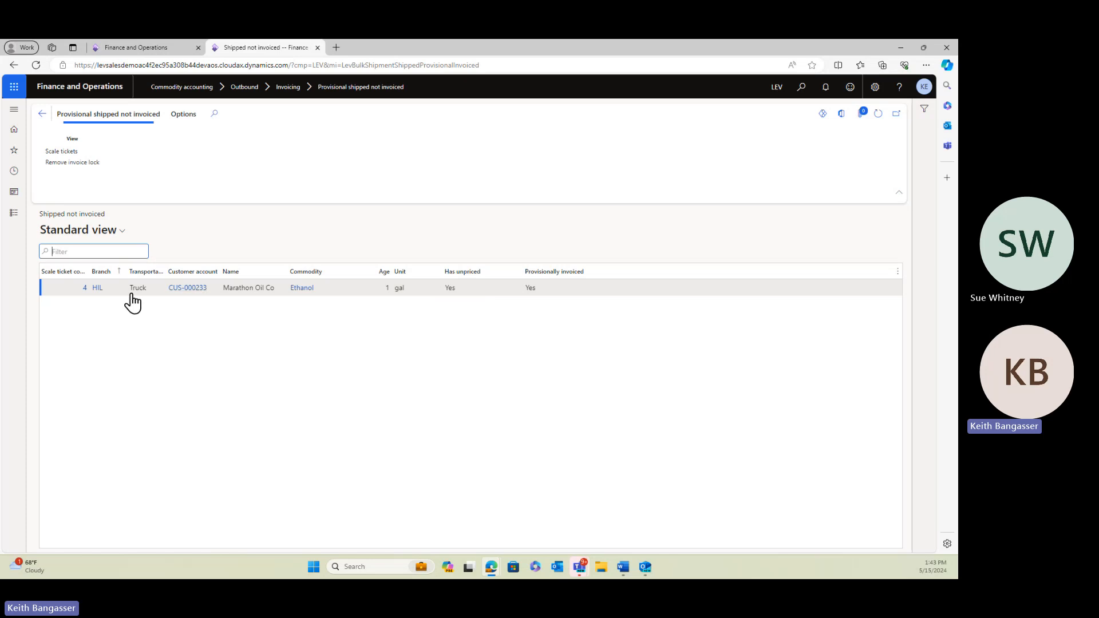
pyautogui.click(85, 288)
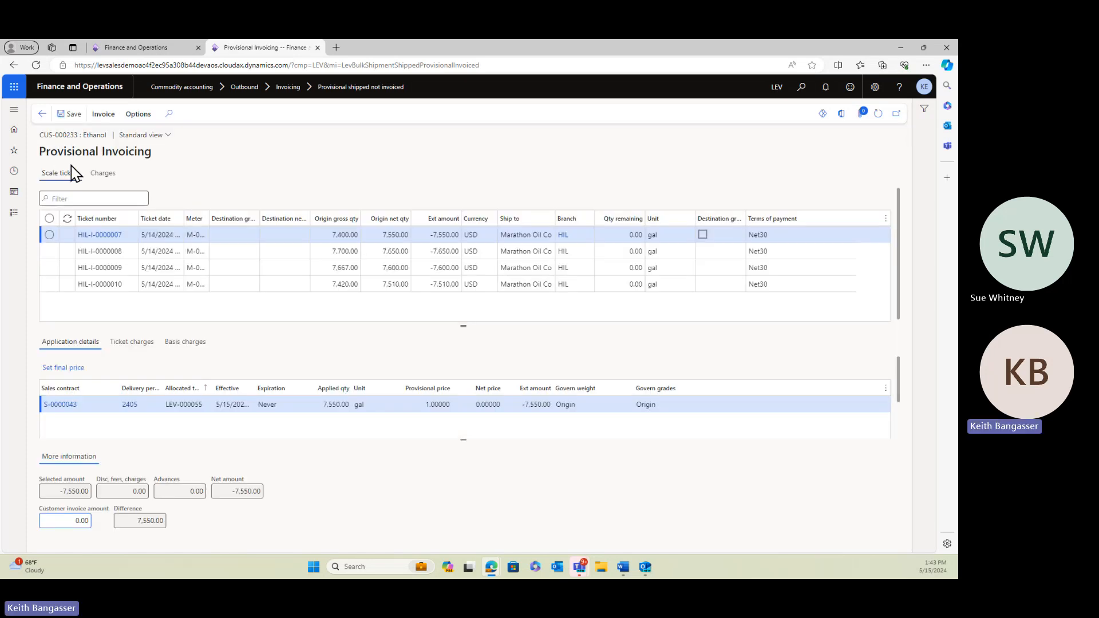
# Step: Set the final price for all of the scale tickets with a board price of 1.40 and create the contract pricing
pyautogui.click(49, 218)
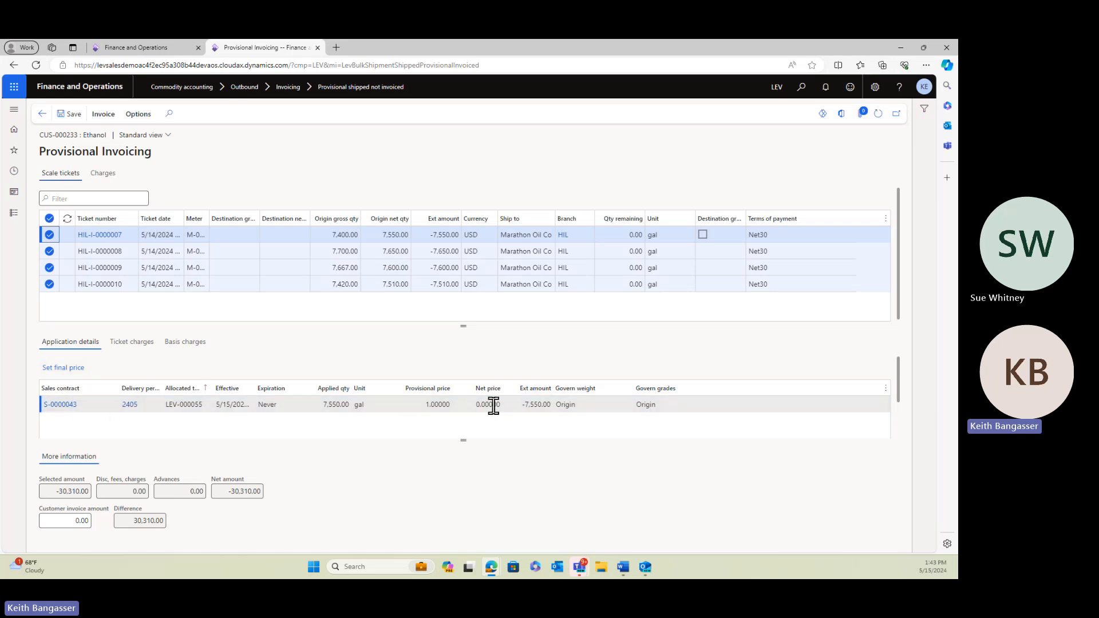
pyautogui.click(63, 369)
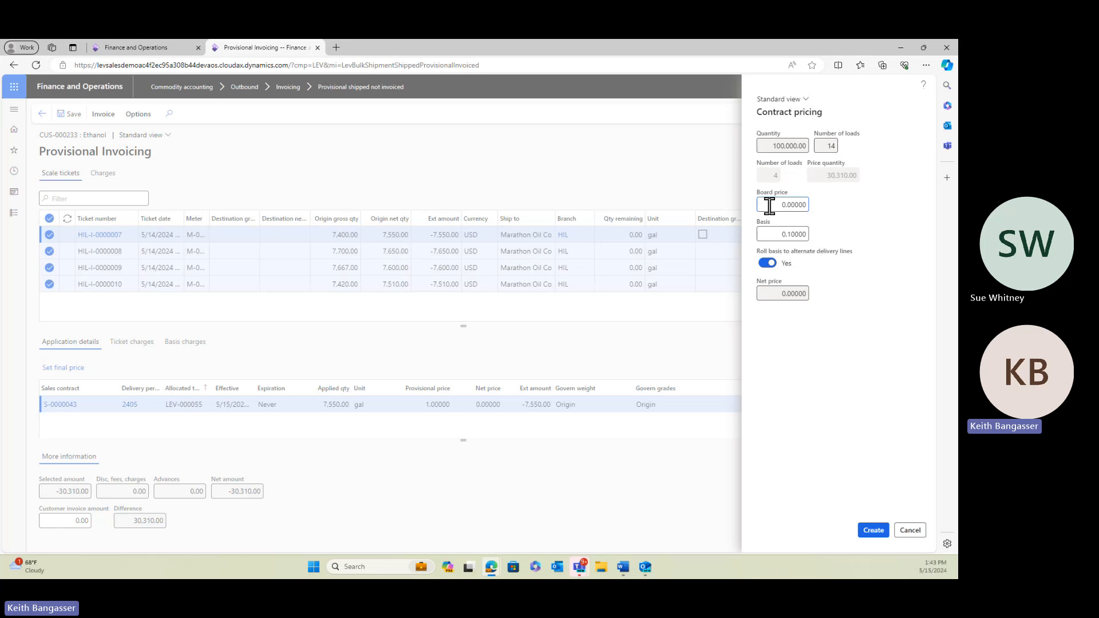
pyautogui.click(769, 205)
pyautogui.write('1.40')
pyautogui.click(842, 203)
pyautogui.moveTo(786, 296)
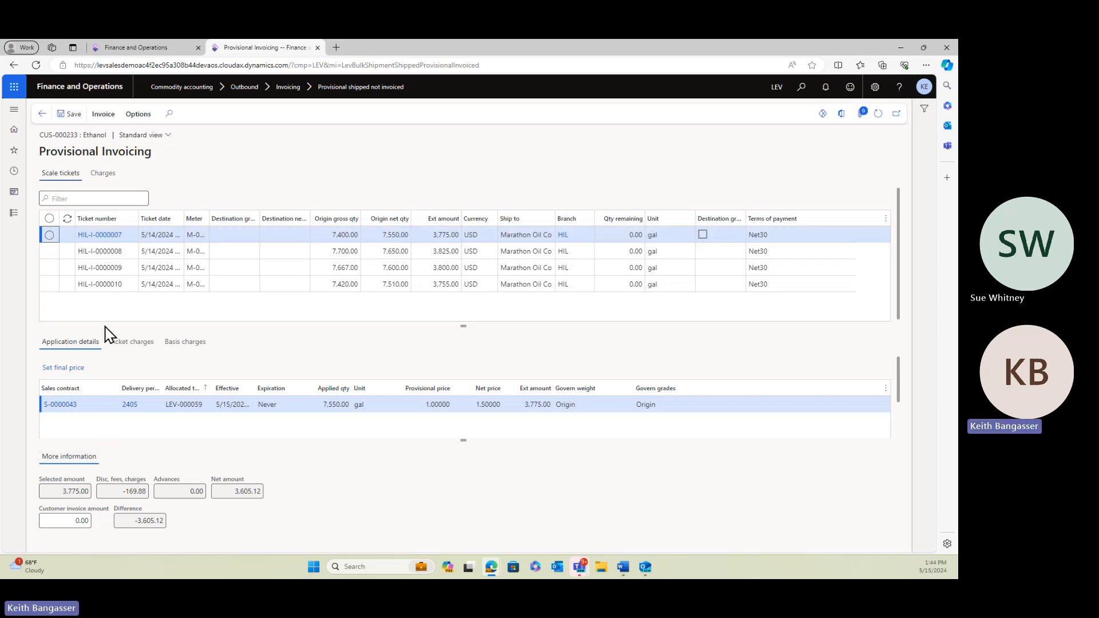
# Step: Select all the scale tickets again and review their ticket charges
pyautogui.click(135, 342)
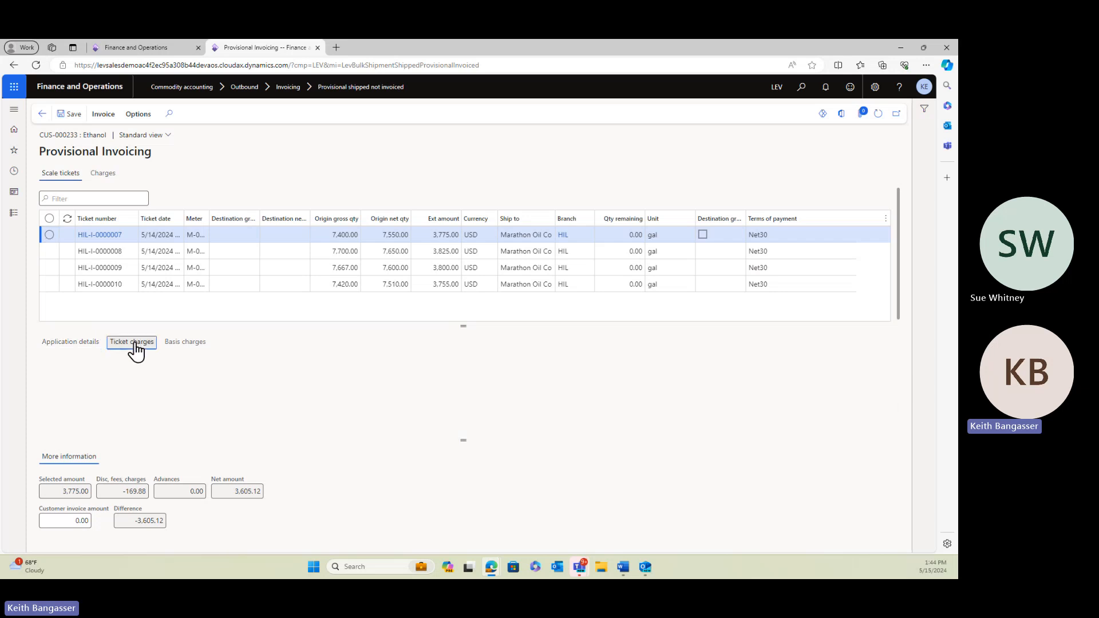
pyautogui.click(49, 218)
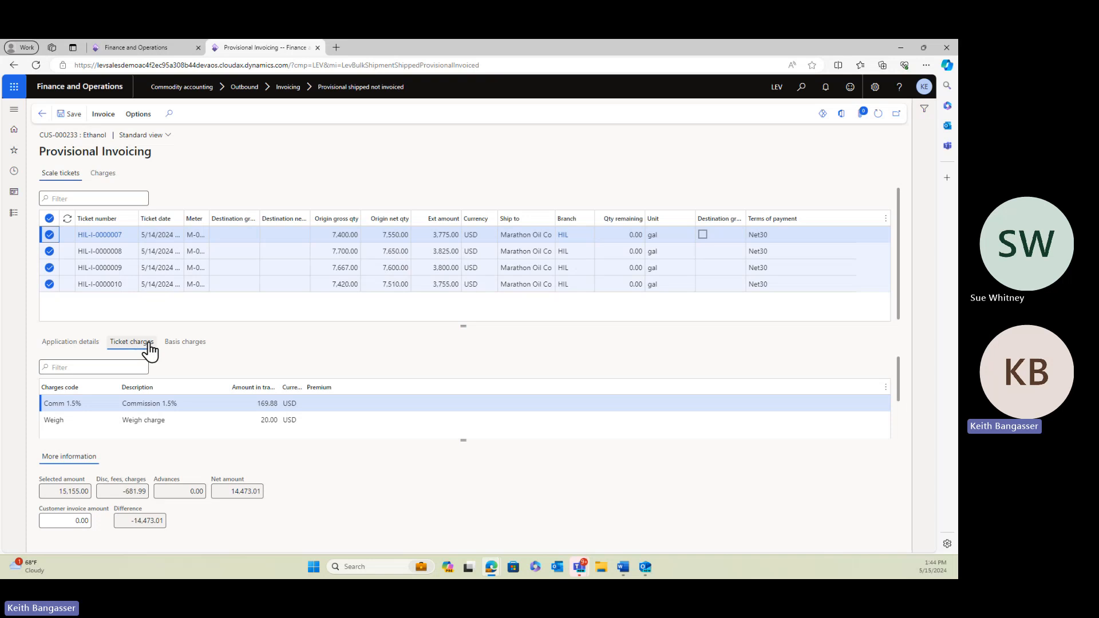
pyautogui.click(148, 408)
# Step: Generate the final invoice for the selected tickets with Print invoice and Print settlement sheet enabled, and run the settlement sheet
pyautogui.click(104, 115)
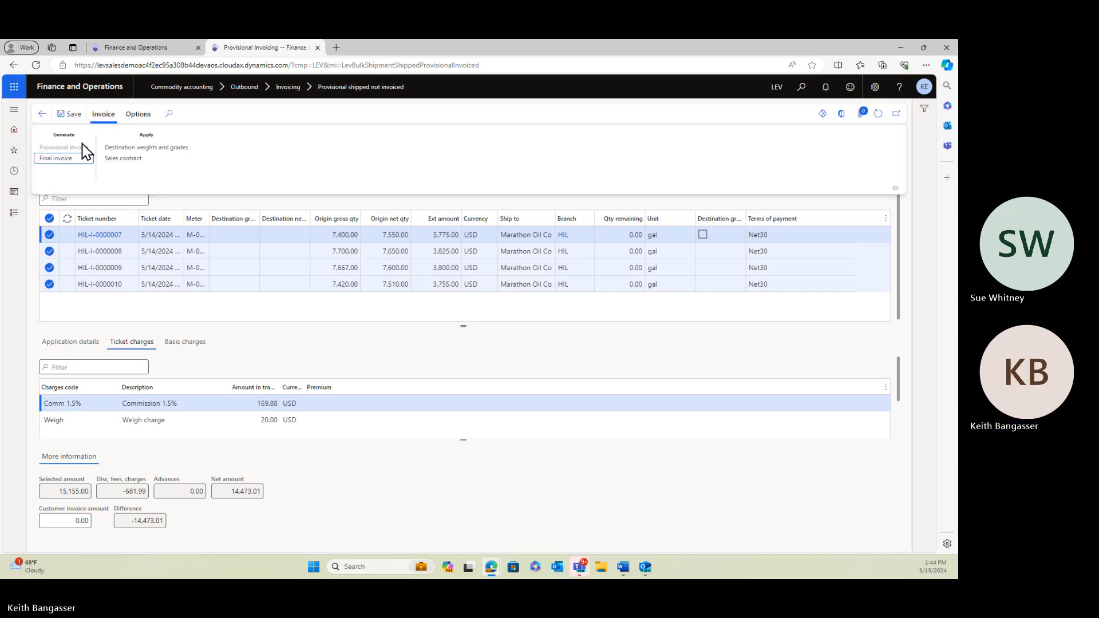
pyautogui.click(58, 164)
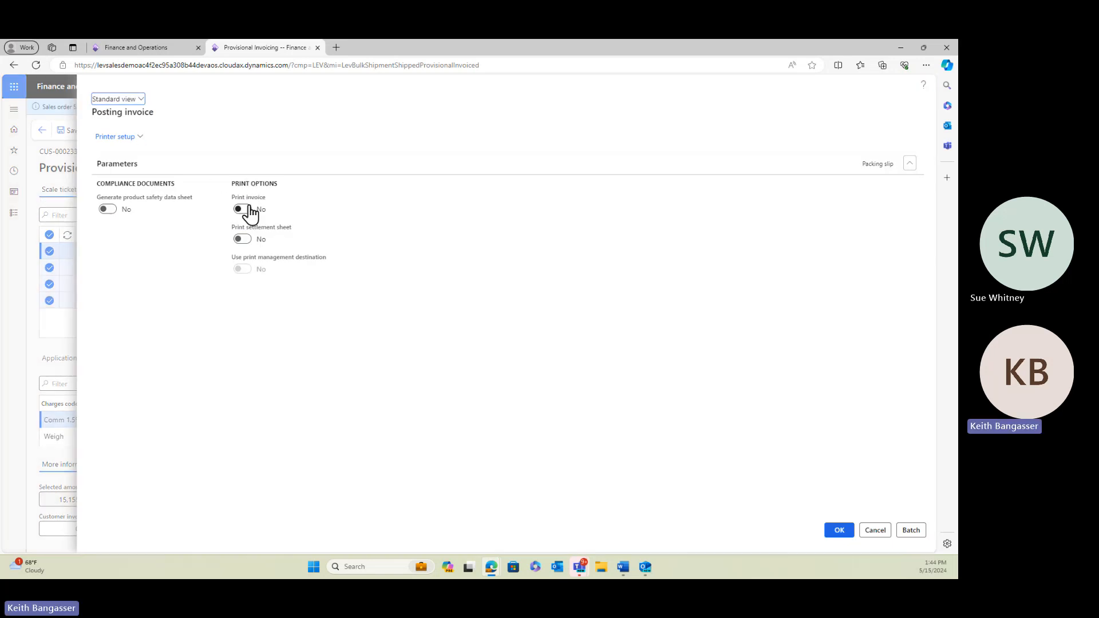
pyautogui.click(250, 210)
pyautogui.click(246, 239)
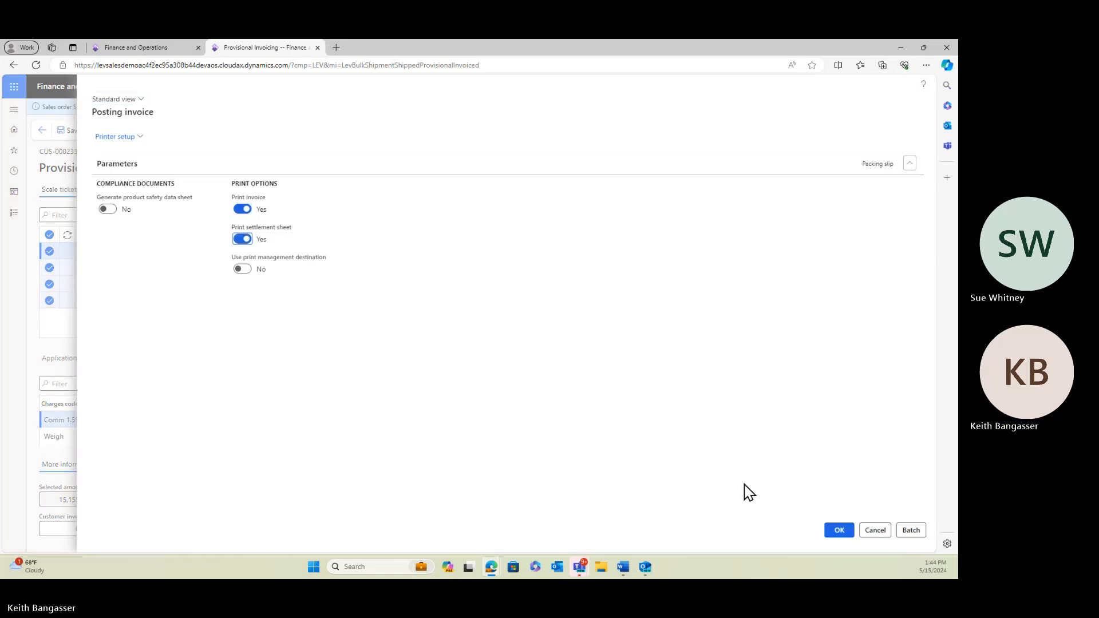
pyautogui.click(840, 531)
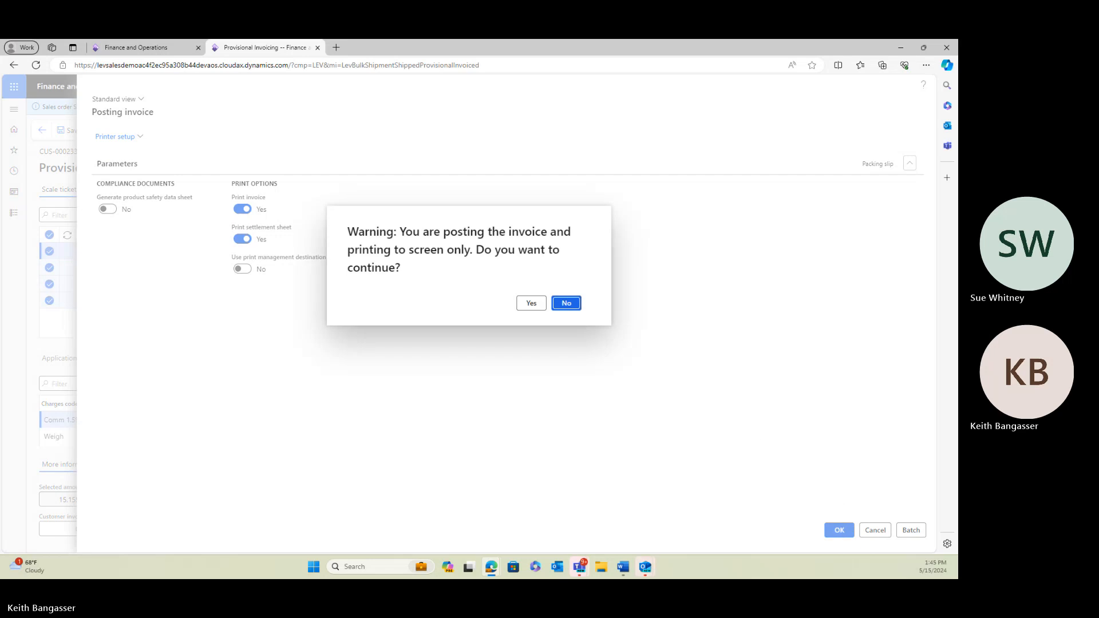
pyautogui.click(526, 303)
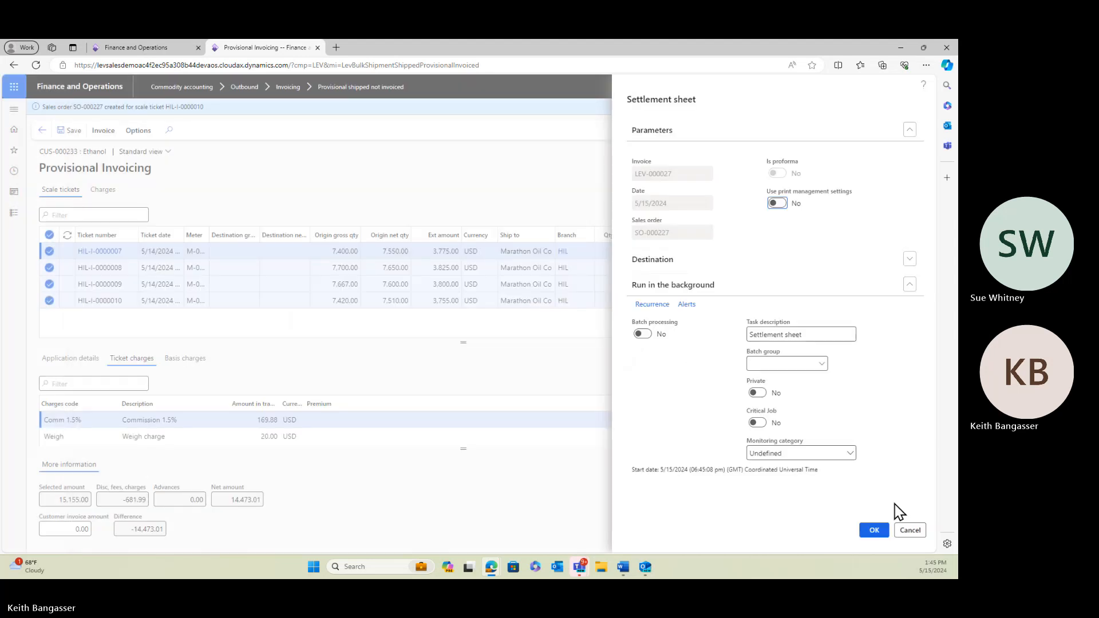
pyautogui.click(874, 531)
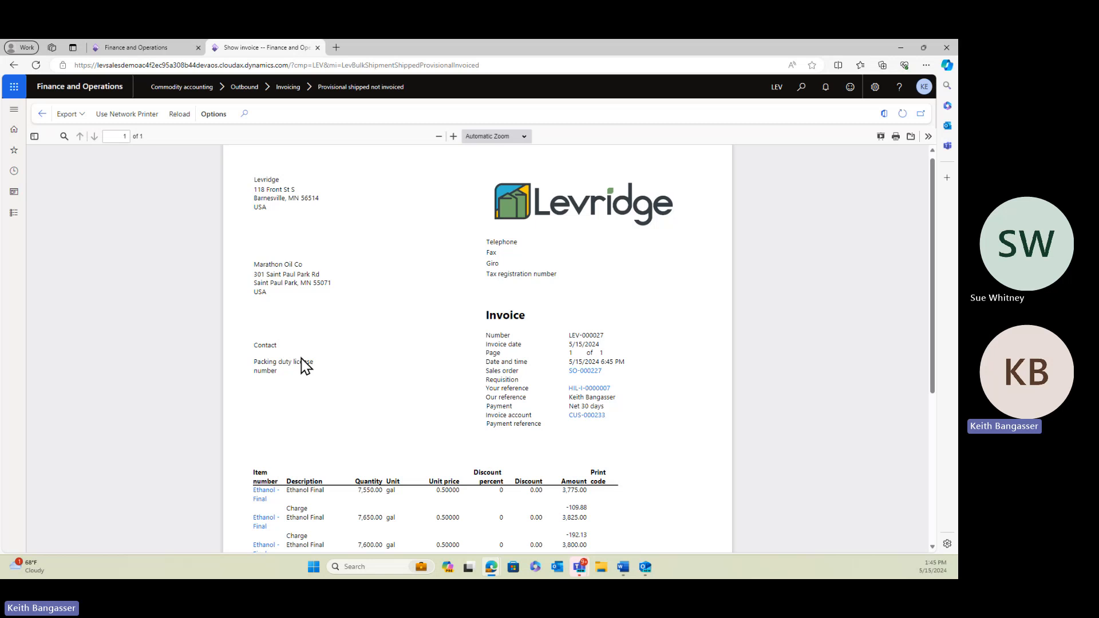
# Step: Examine the final invoice's prices, charges and totals and the final settlement sheet's adjustments, and return to the dashboard
pyautogui.scroll(-3, 312, 328)
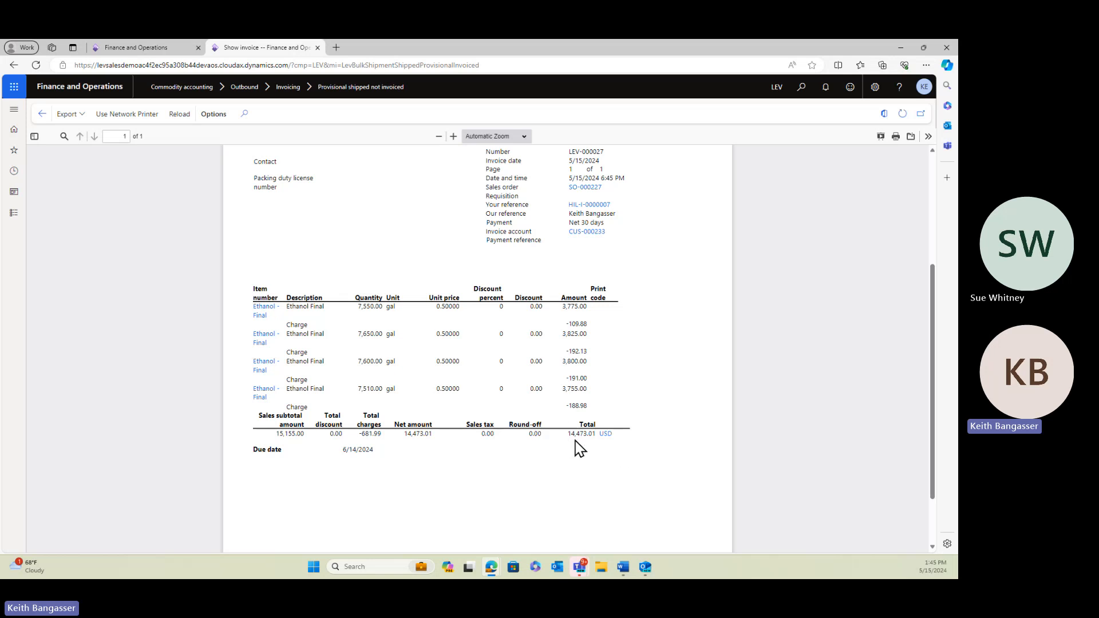
pyautogui.scroll(3, 575, 455)
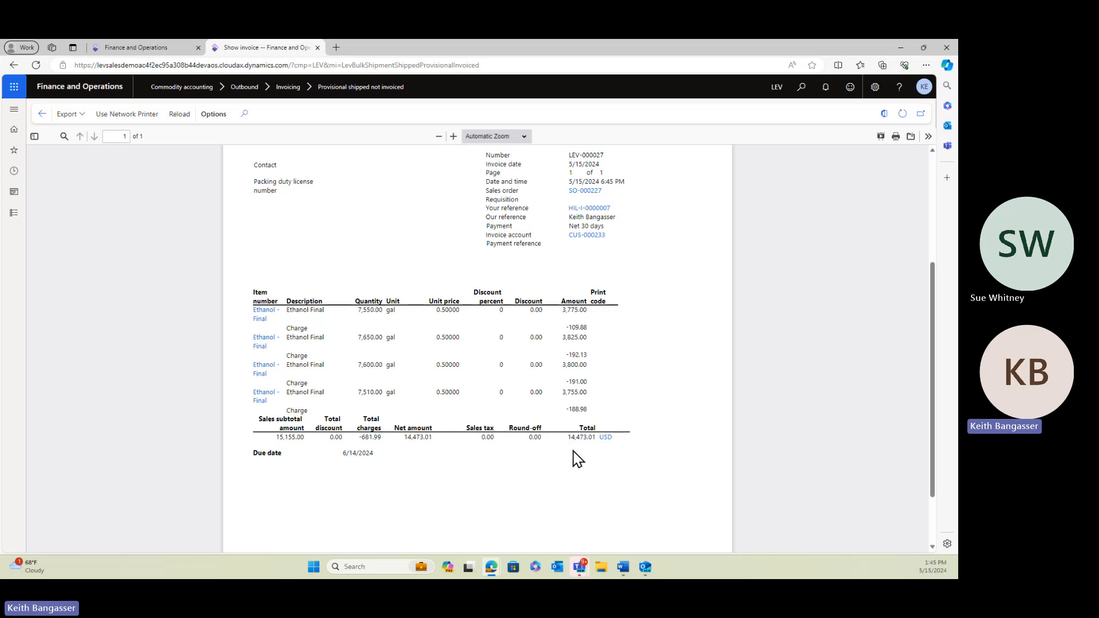
pyautogui.click(42, 114)
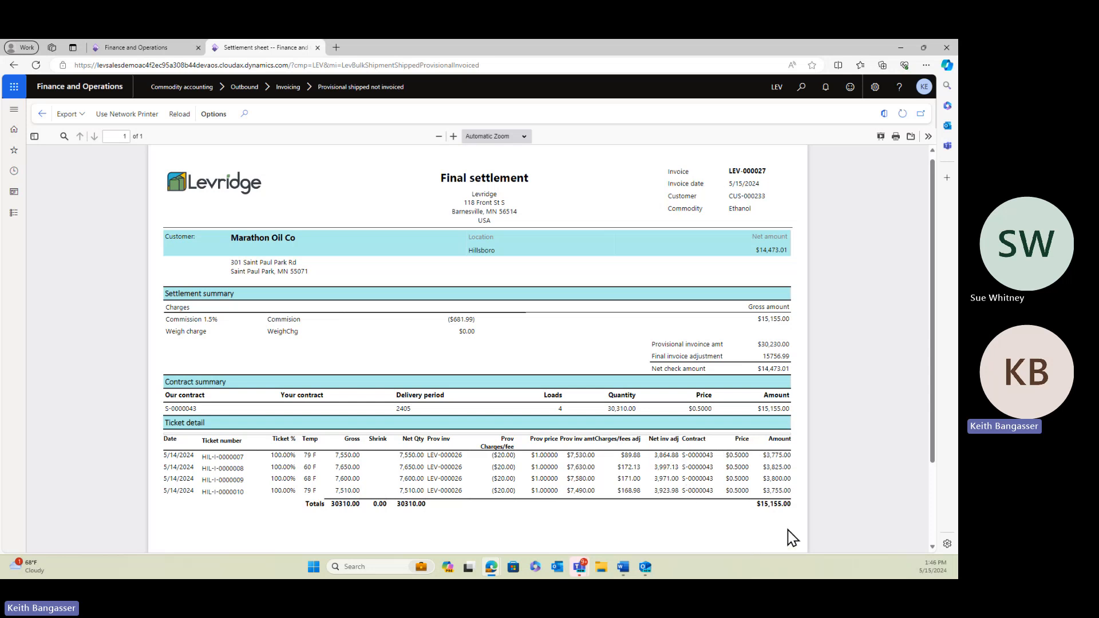
pyautogui.click(42, 114)
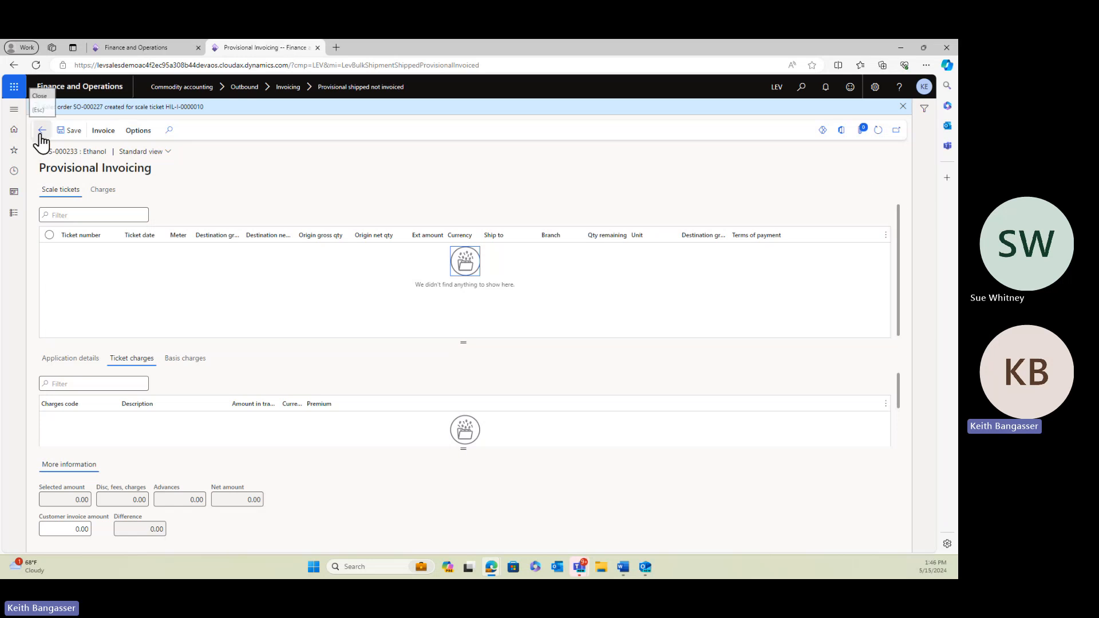
pyautogui.click(42, 131)
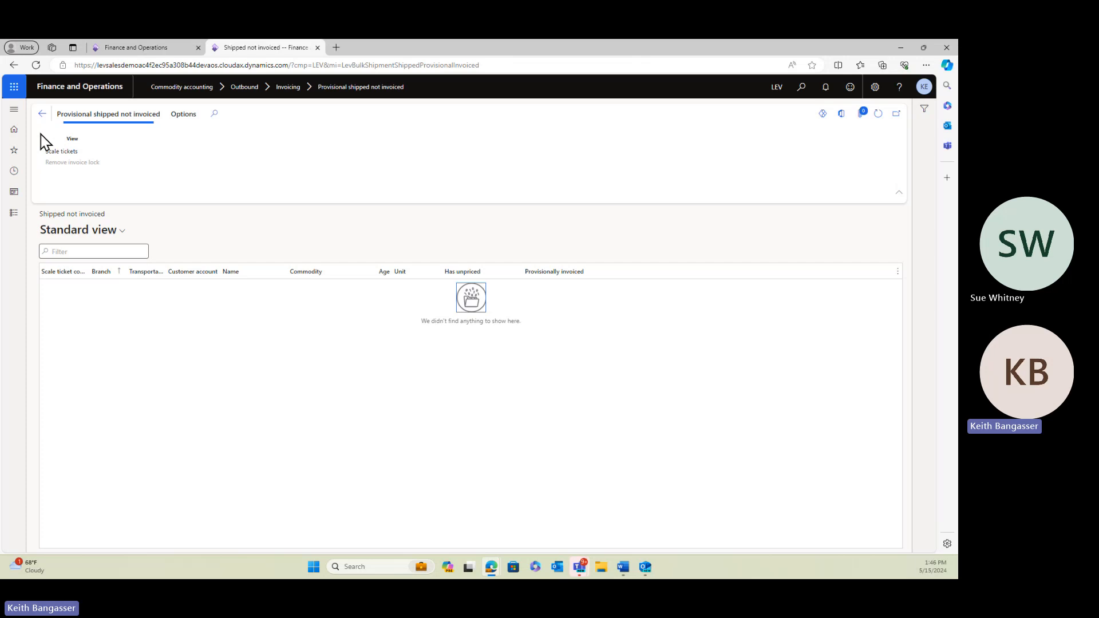
pyautogui.click(41, 114)
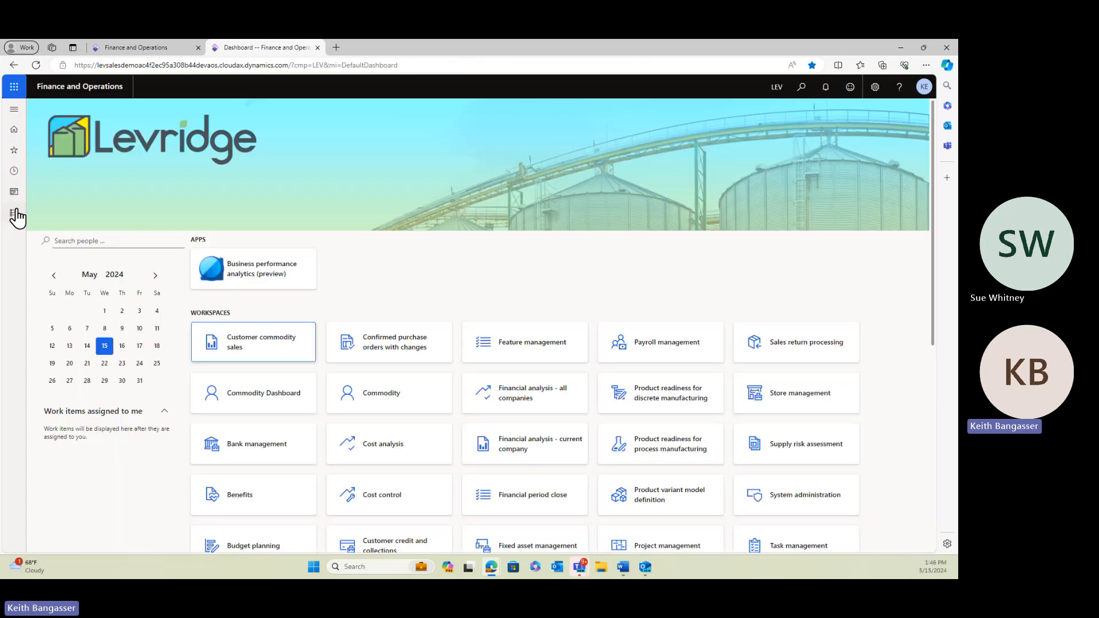
# Step: Run the Long and short hedge position report for ethanol with ticker EK24, unit gal and the CME provisional calendar
pyautogui.click(17, 217)
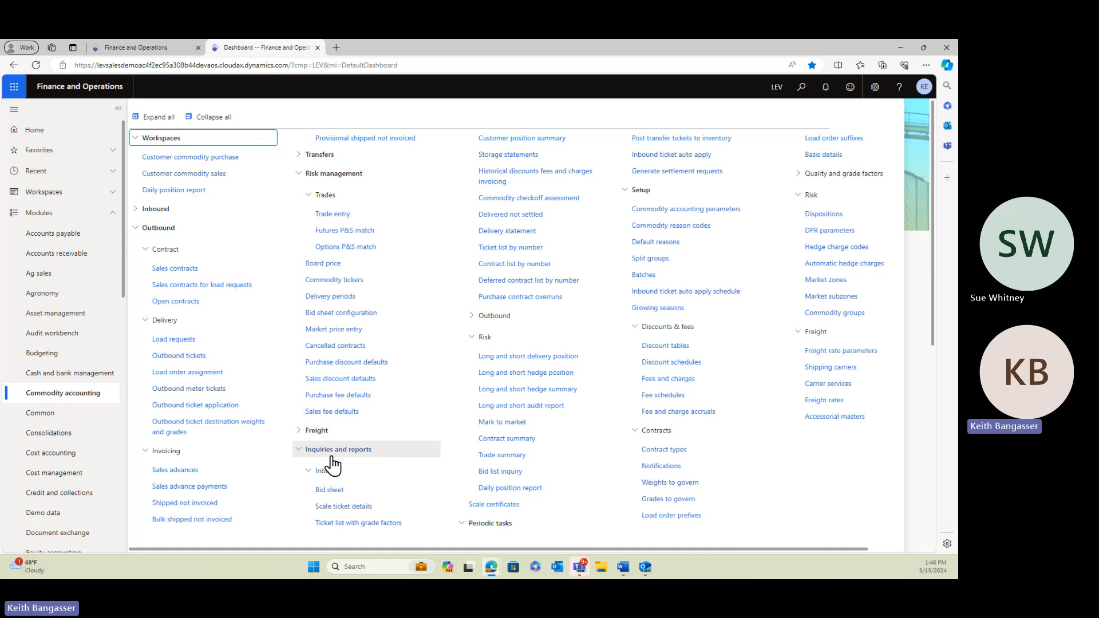
pyautogui.click(530, 375)
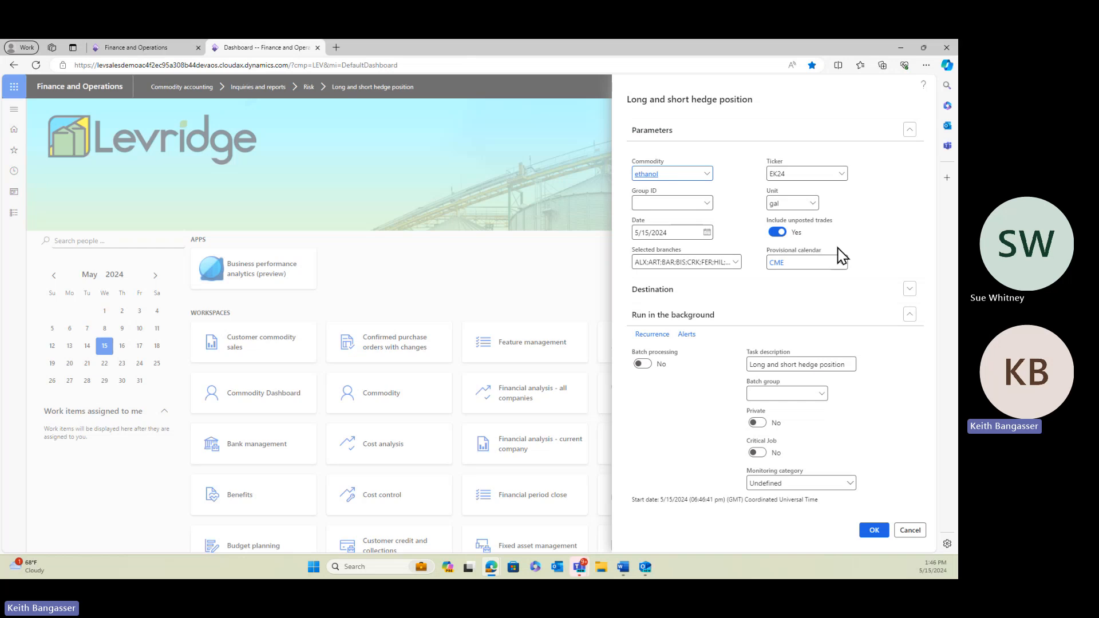
pyautogui.click(874, 531)
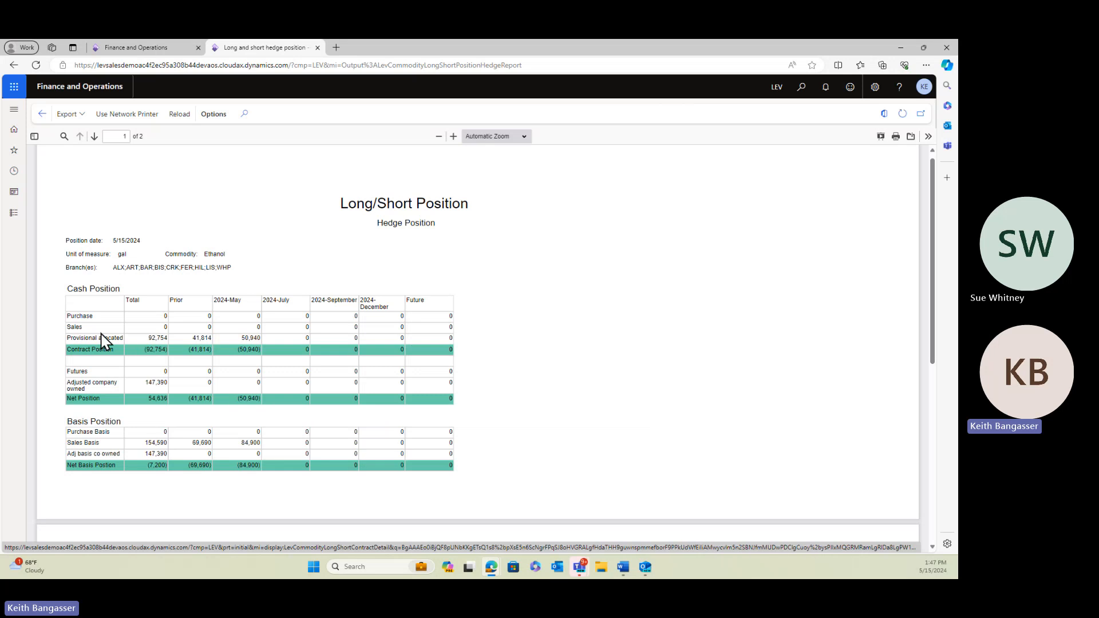
# Step: Trace the 2024-May provisional allocated quantity to the Big Oil Company sales contract, examine its delivery periods, and return to the dashboard
pyautogui.click(241, 342)
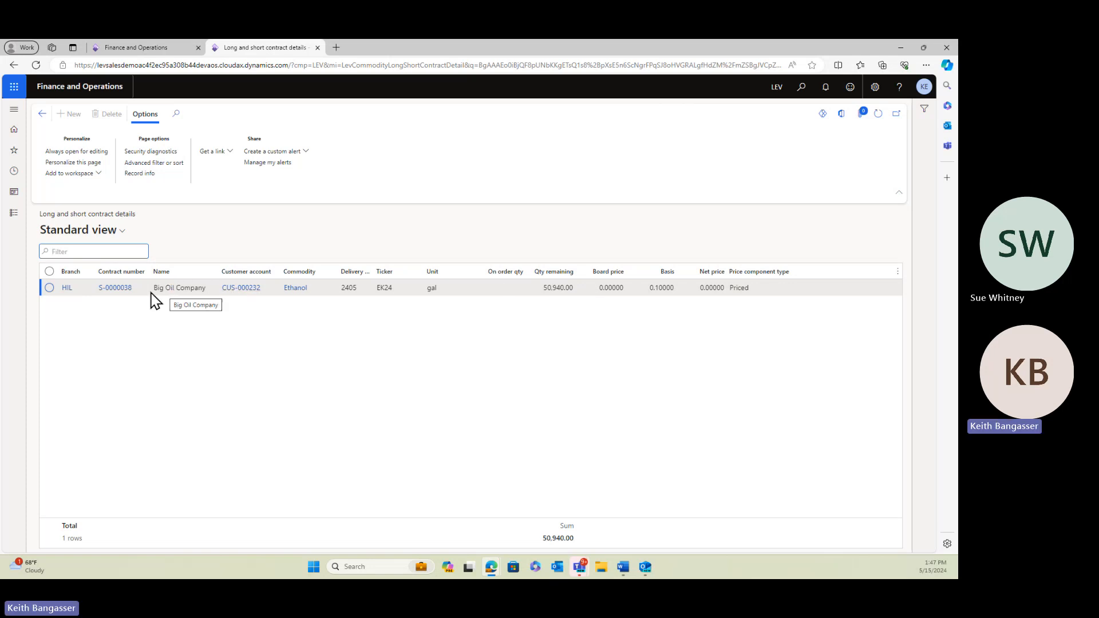
pyautogui.click(116, 292)
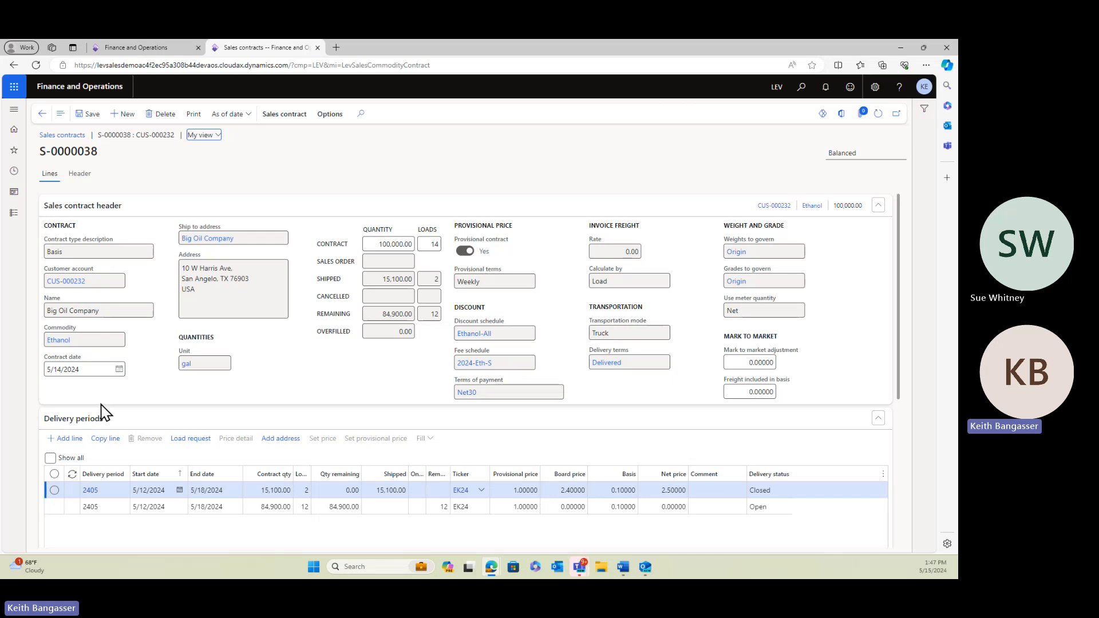
pyautogui.scroll(-1, 103, 412)
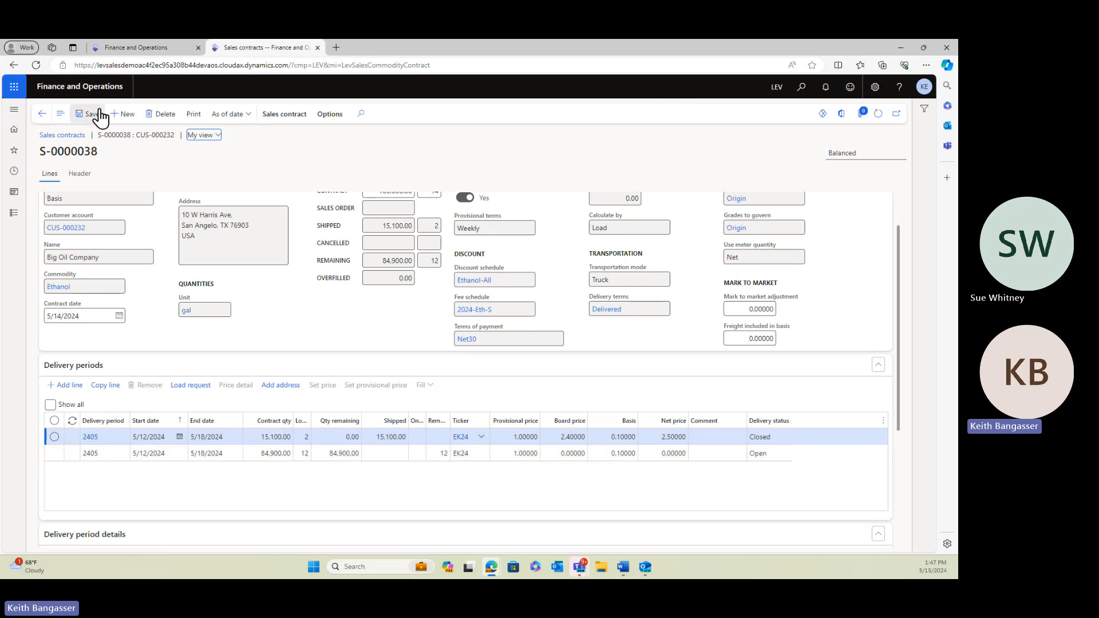
pyautogui.click(42, 113)
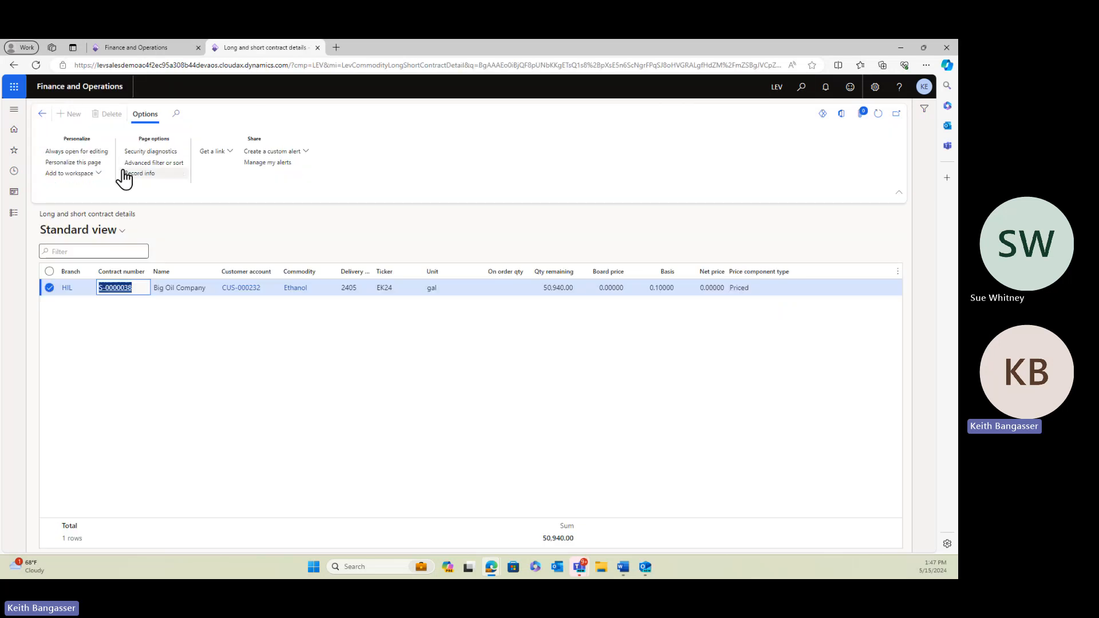
pyautogui.click(41, 119)
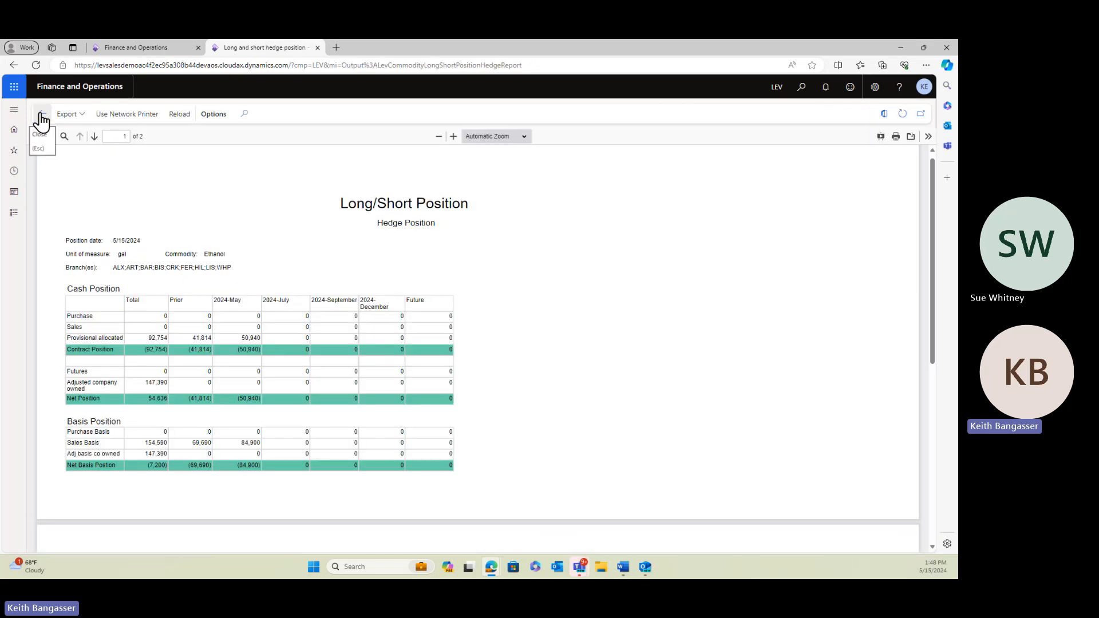
pyautogui.click(42, 120)
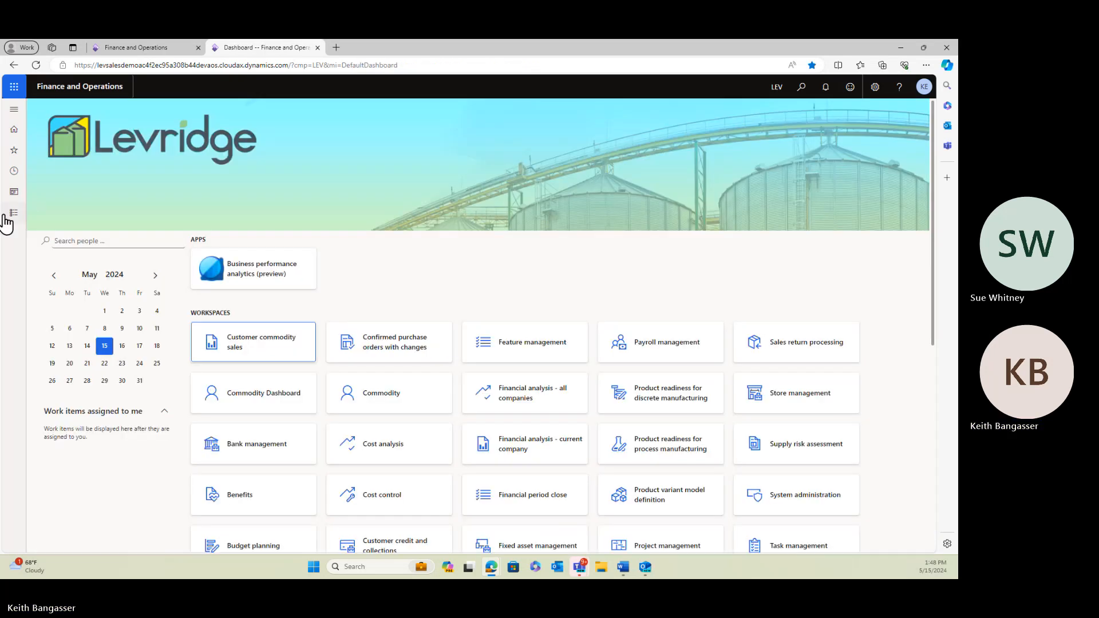
# Step: Run the Long and short hedge position report for ethanol with the CME provisional calendar, and return to the dashboard
pyautogui.click(14, 213)
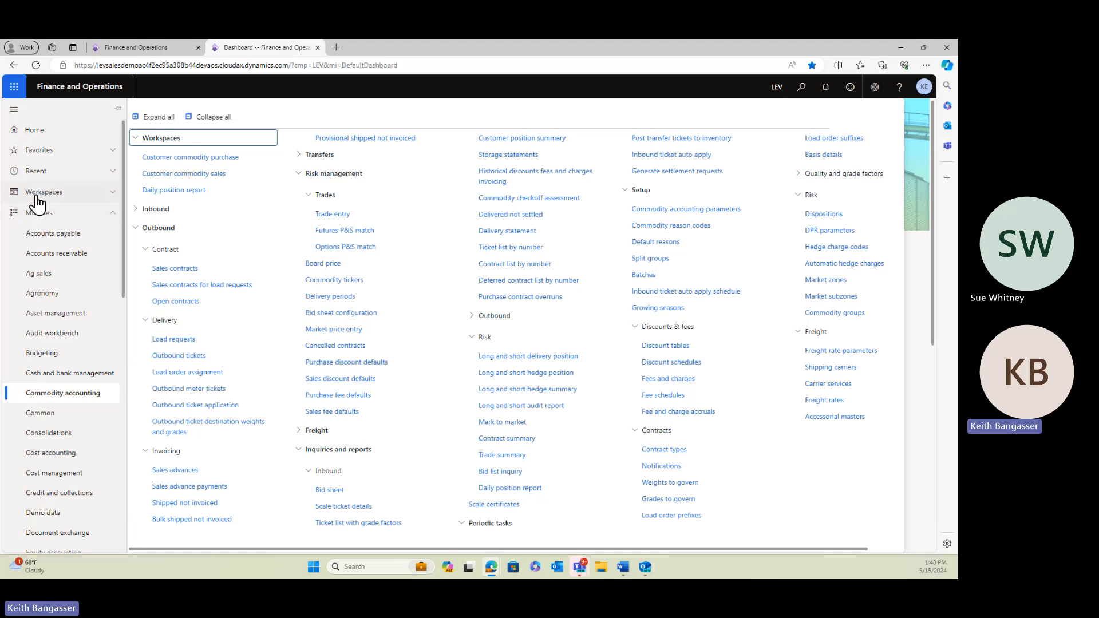
pyautogui.click(567, 378)
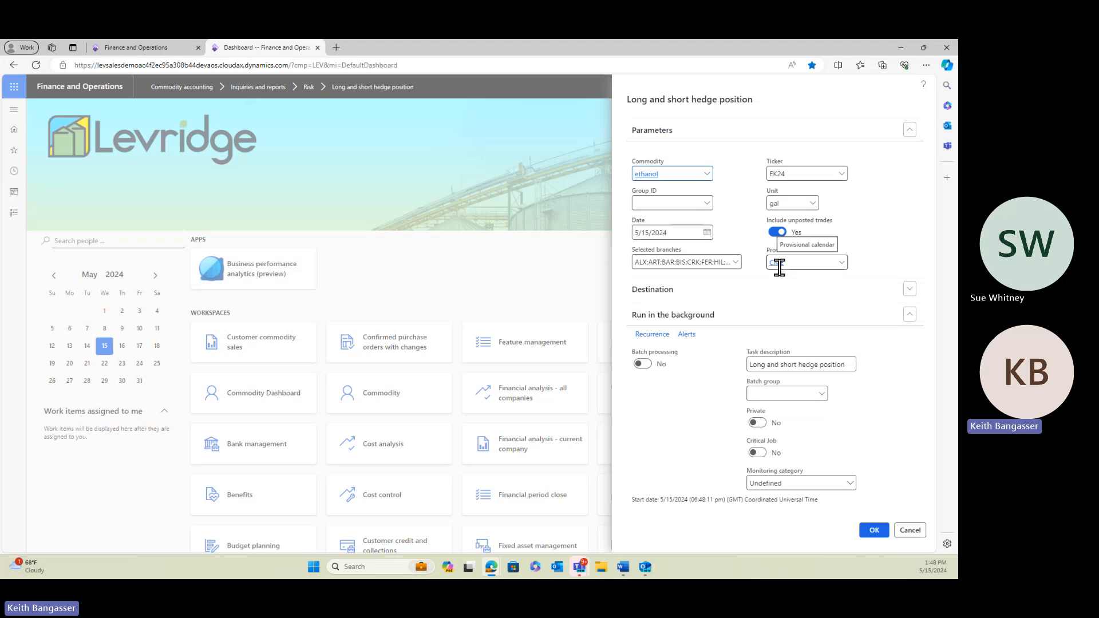
pyautogui.click(842, 263)
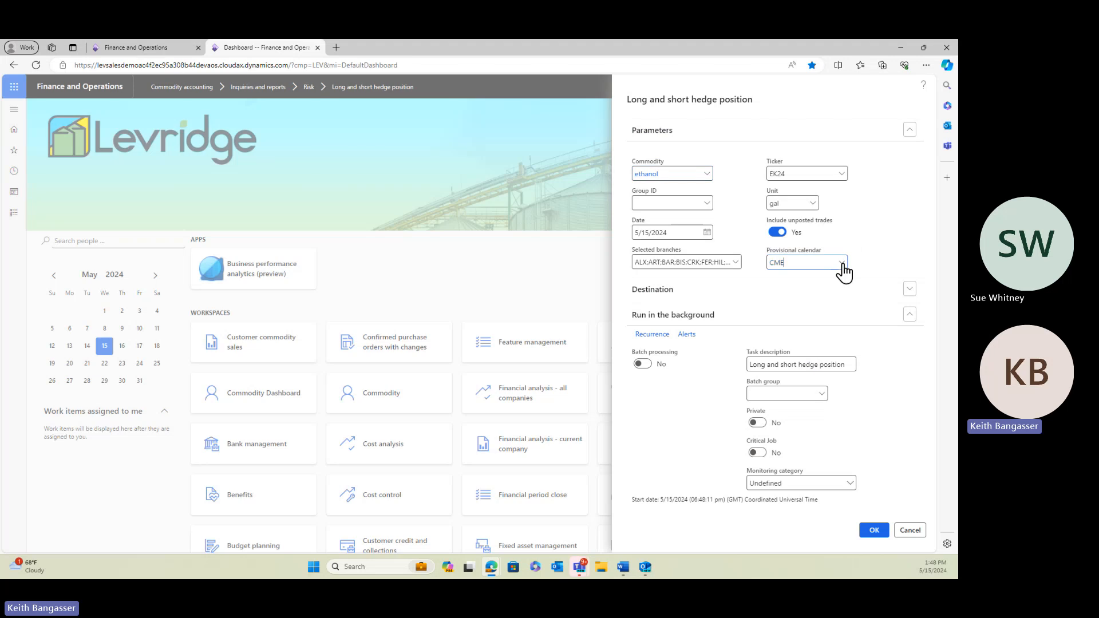
pyautogui.click(770, 298)
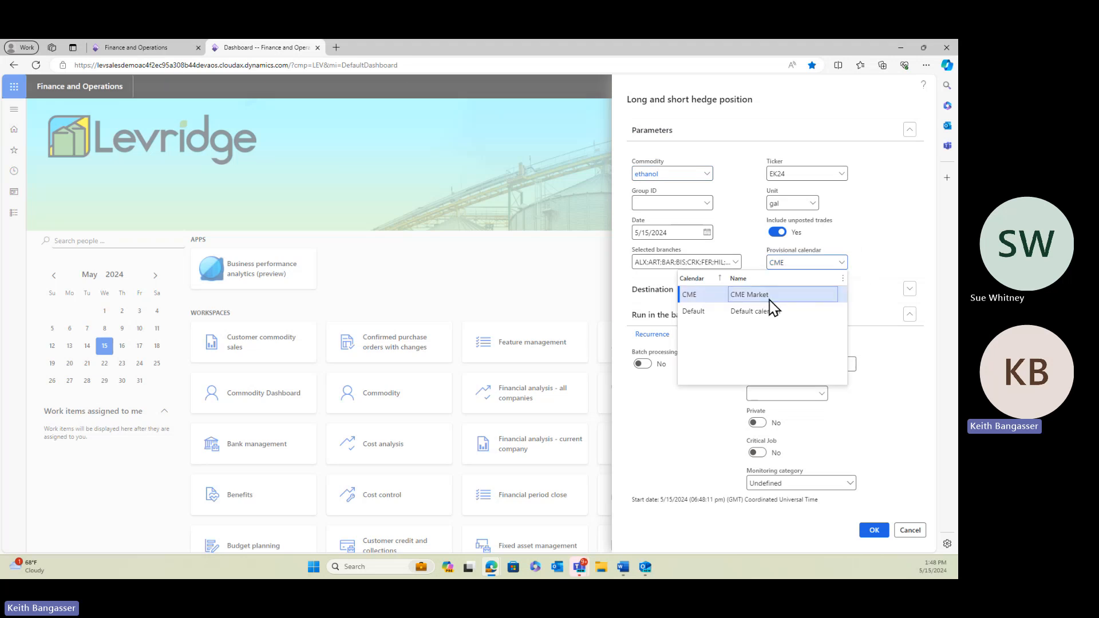
pyautogui.click(872, 533)
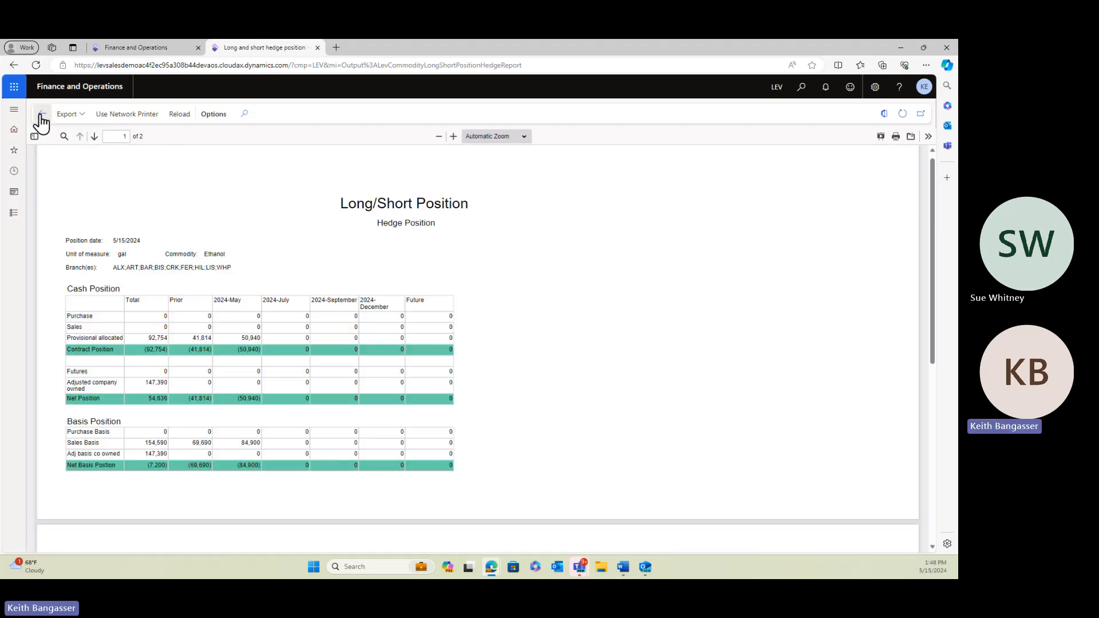
pyautogui.click(41, 118)
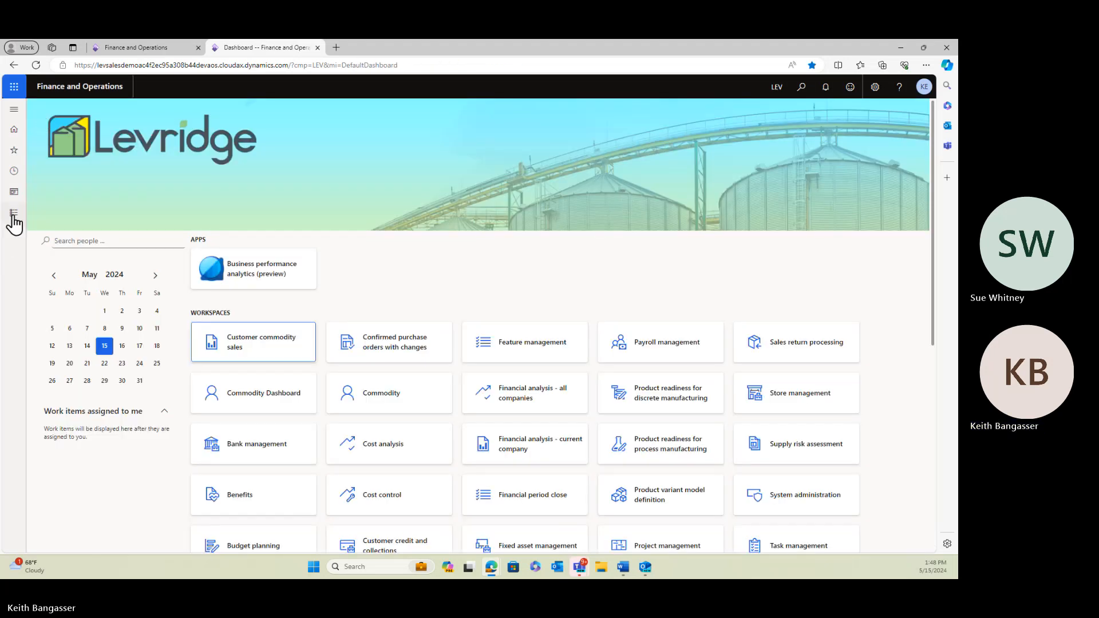
# Step: Open the CME calendar from the hedge position report's Provisional calendar parameter and examine its open and closed working days for May and June 2024
pyautogui.click(14, 221)
pyautogui.click(37, 171)
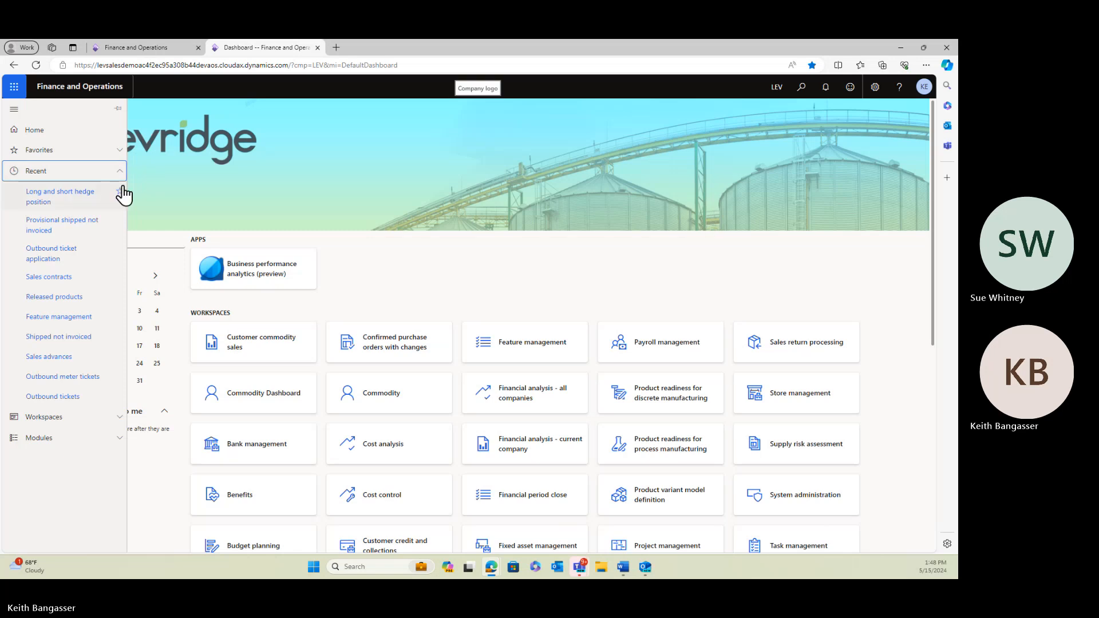
pyautogui.click(54, 197)
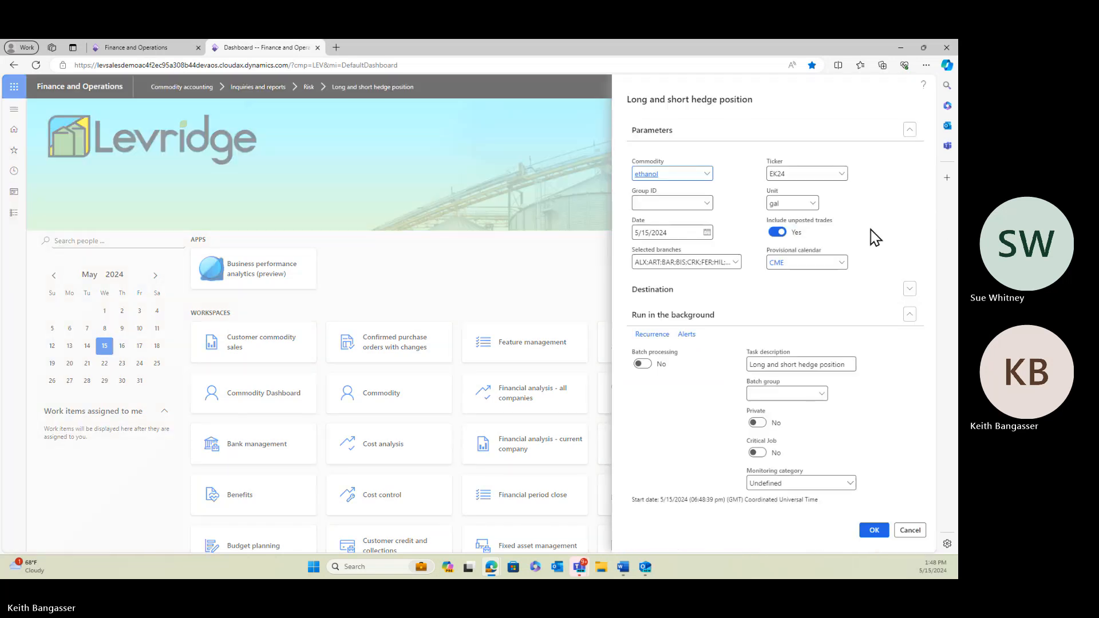
pyautogui.click(779, 265)
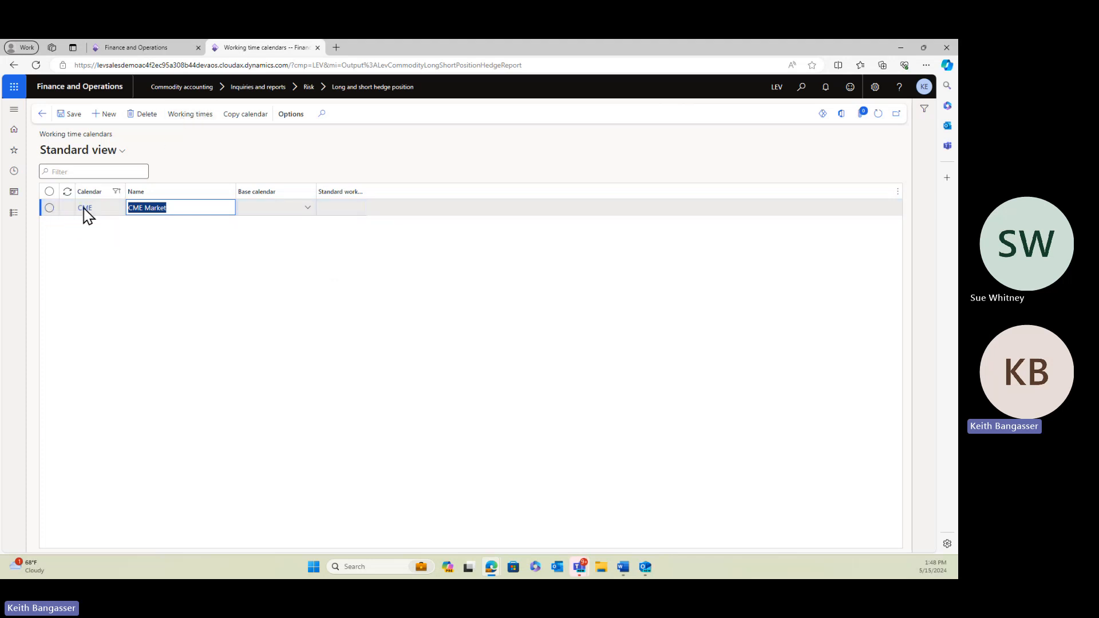
pyautogui.click(191, 122)
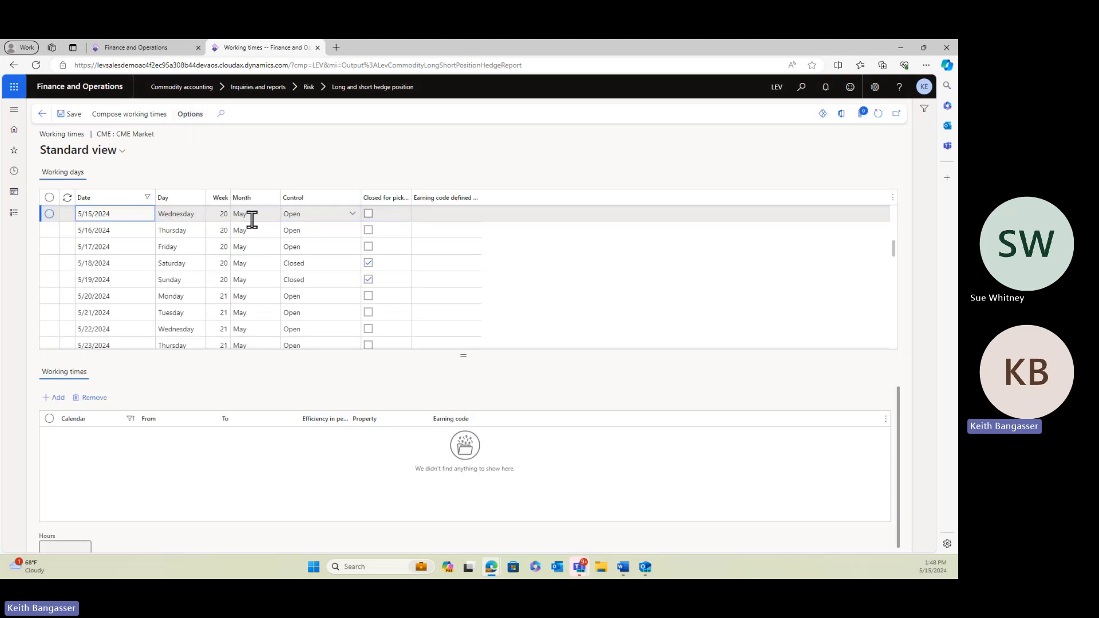
pyautogui.scroll(-1, 227, 324)
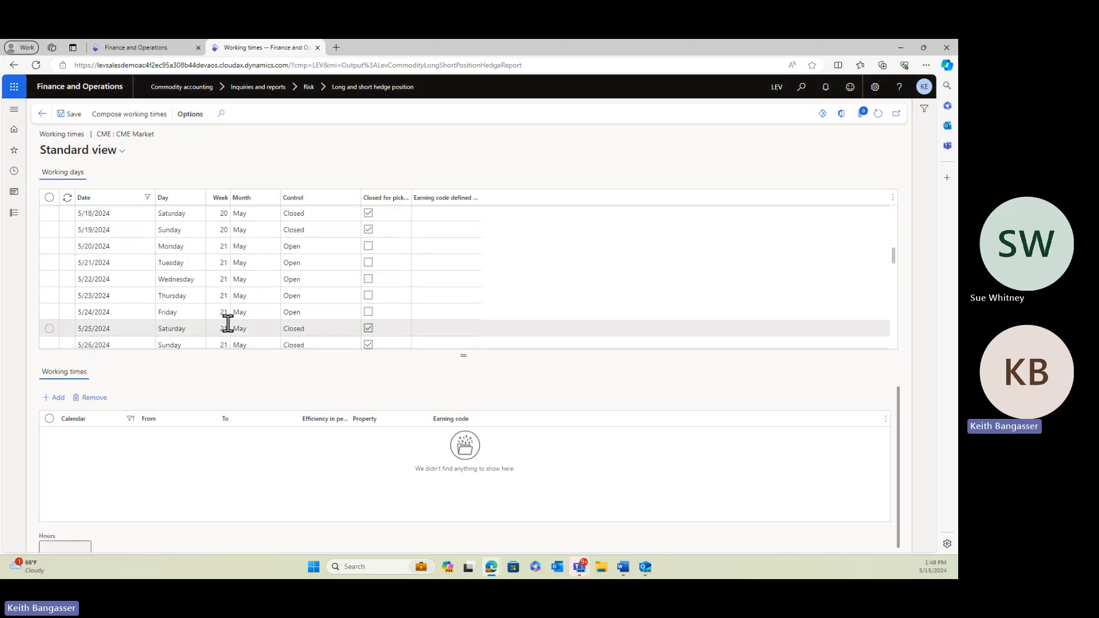
pyautogui.scroll(1, 228, 324)
pyautogui.scroll(1, 228, 324)
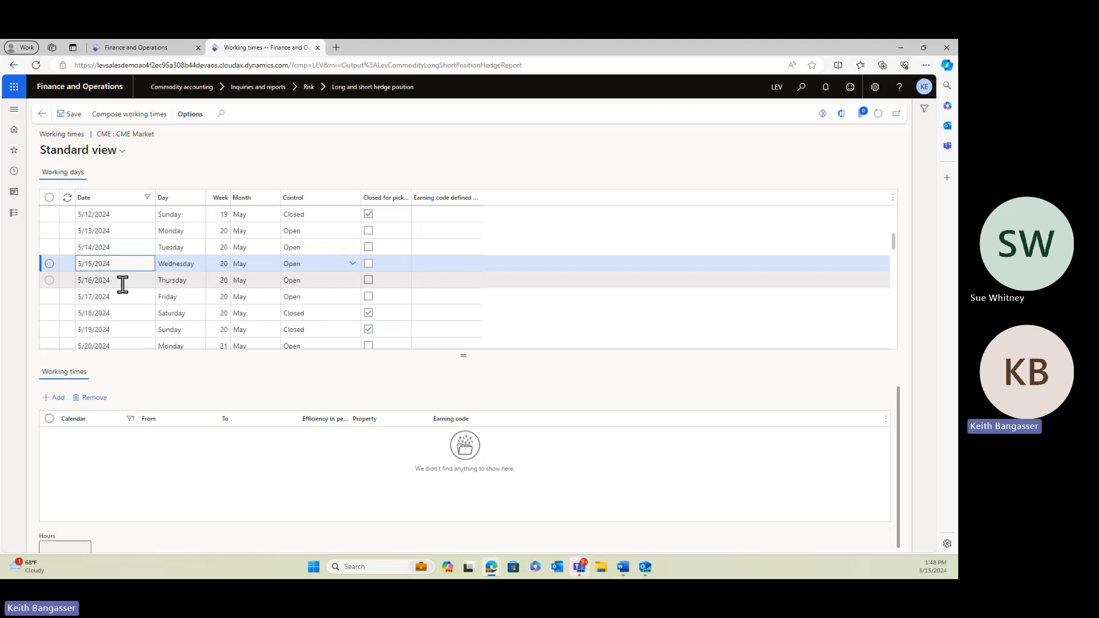
pyautogui.scroll(-7, 124, 311)
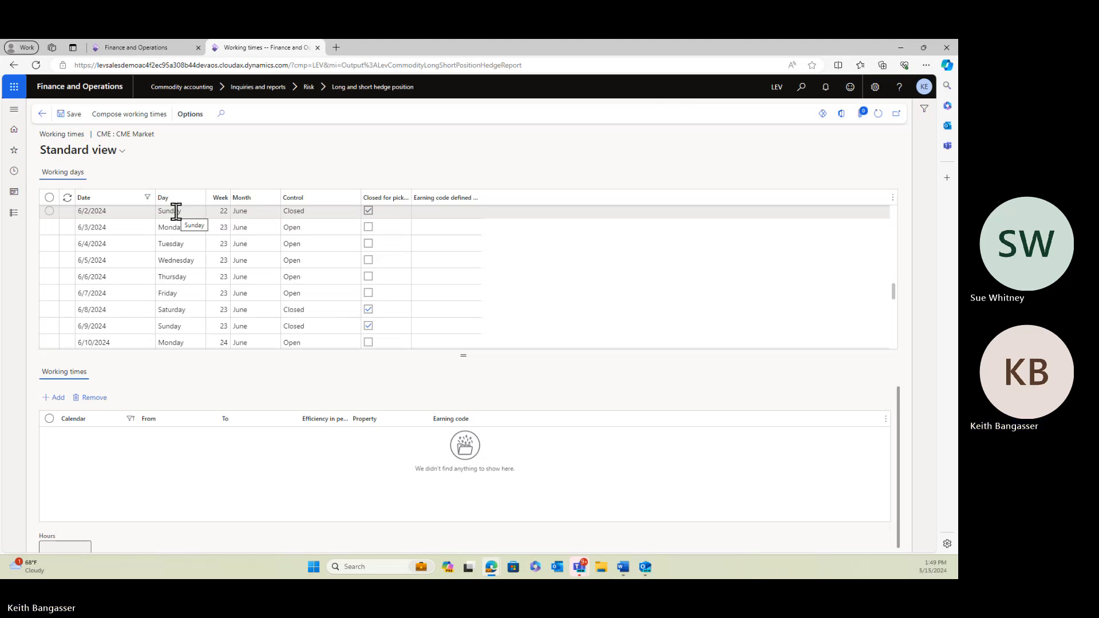
pyautogui.click(44, 114)
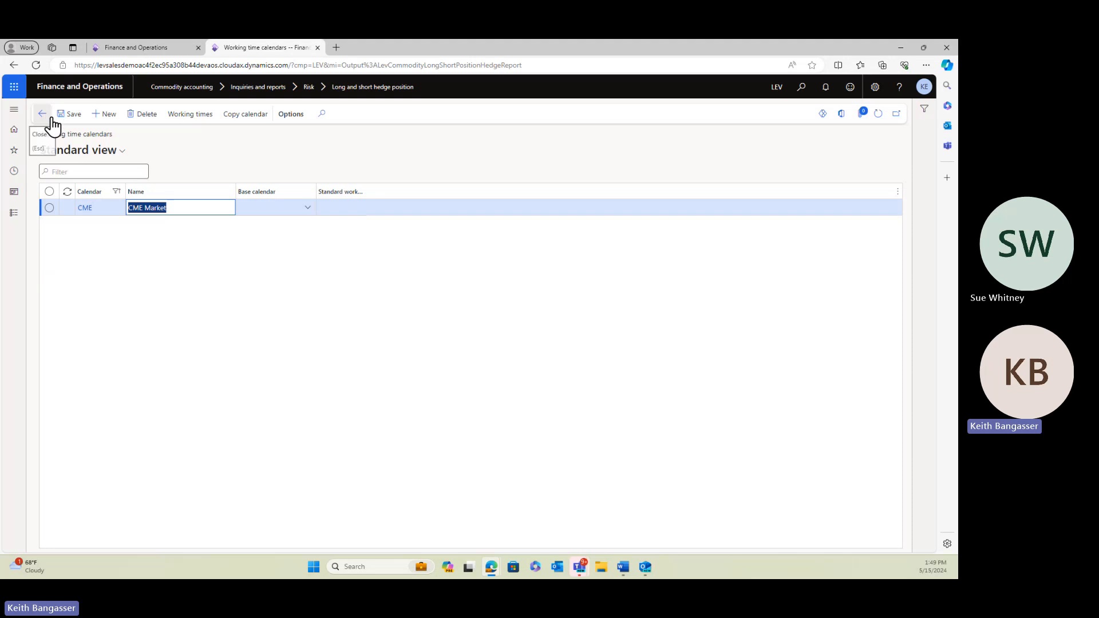
# Step: Create a new working time calendar with the ID test and the name Test
pyautogui.click(106, 117)
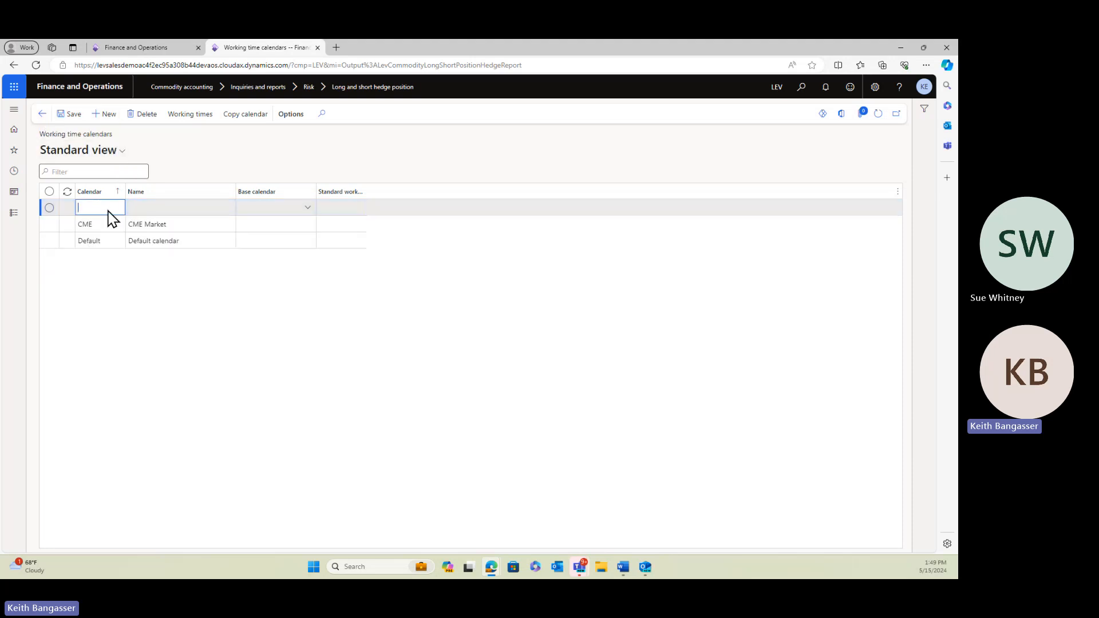
pyautogui.press('Tab')
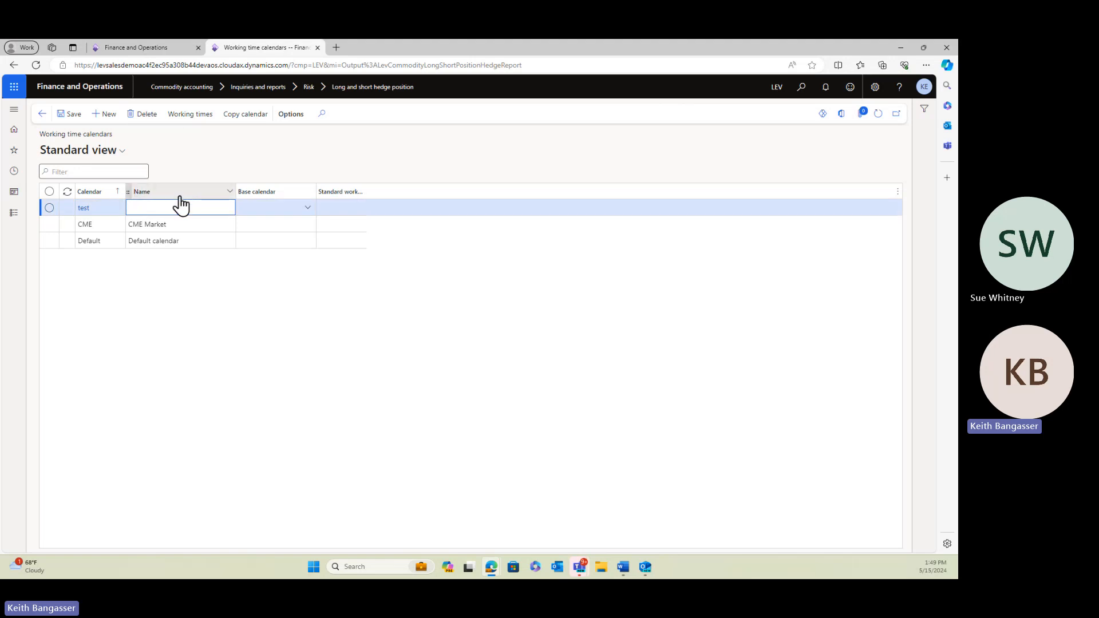
pyautogui.write('Test')
pyautogui.press('Tab')
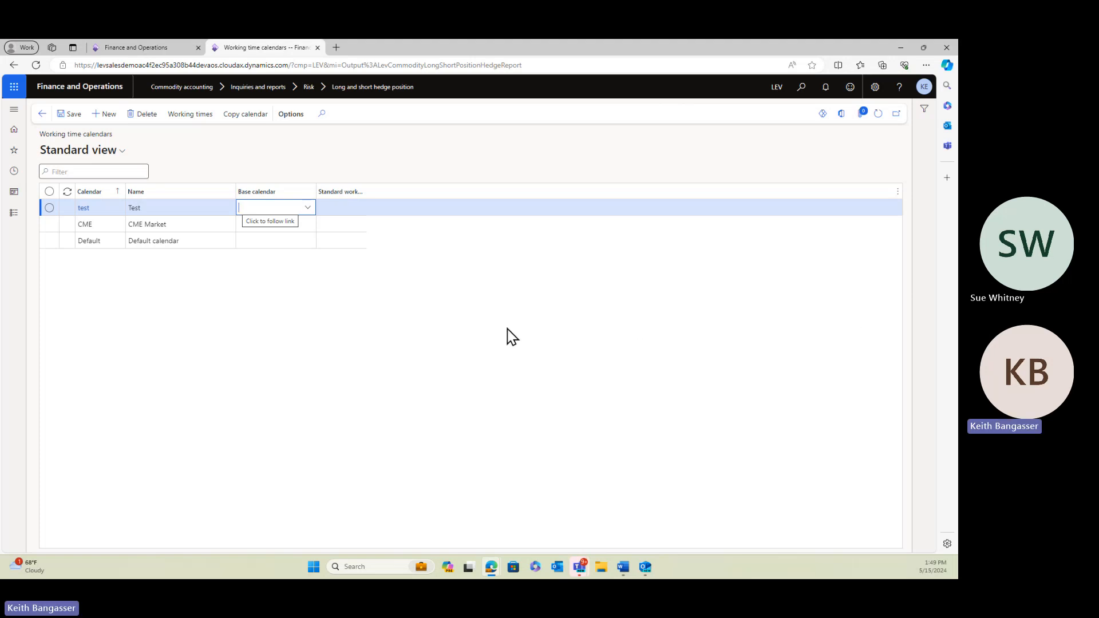
# Step: Compose working times for the test calendar from 5/1/2024 to 5/31/2024 without a base calendar or template
pyautogui.click(186, 119)
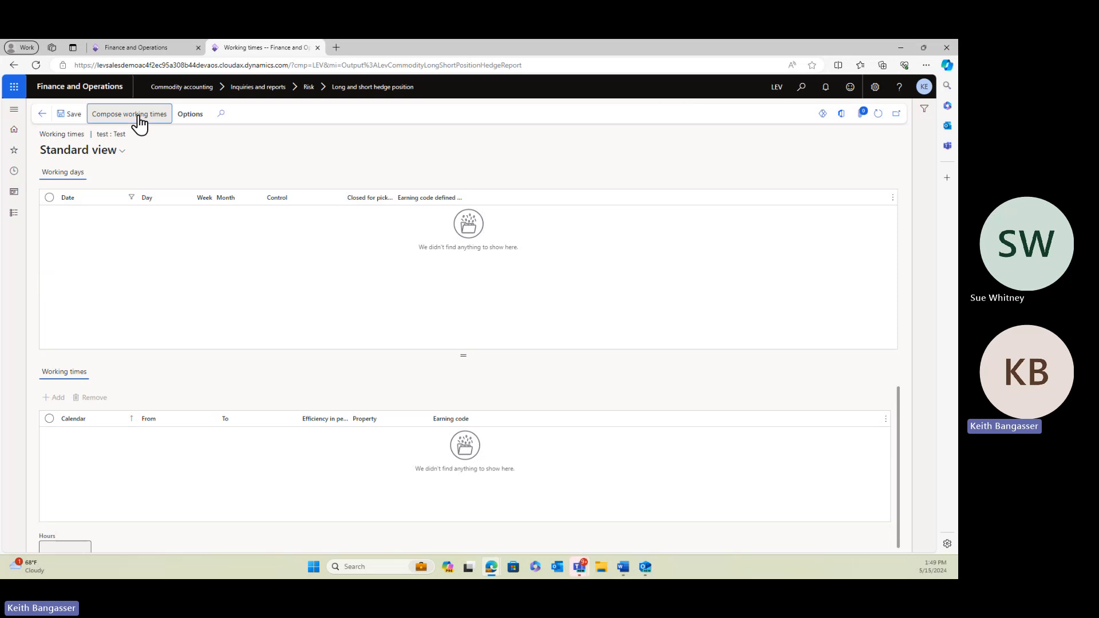
pyautogui.click(141, 123)
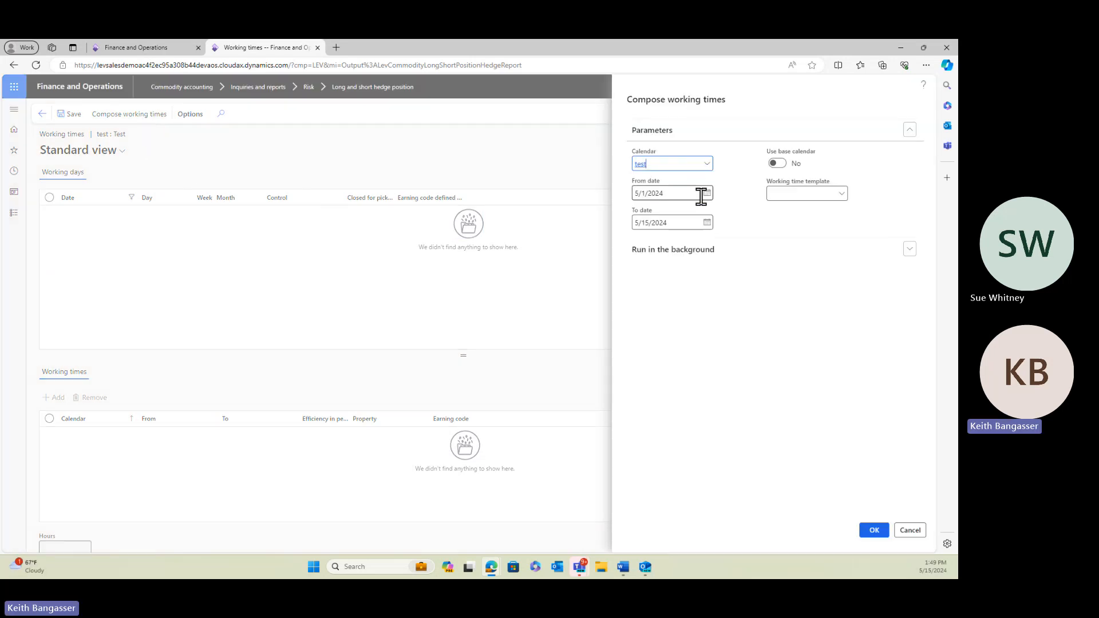
pyautogui.click(708, 223)
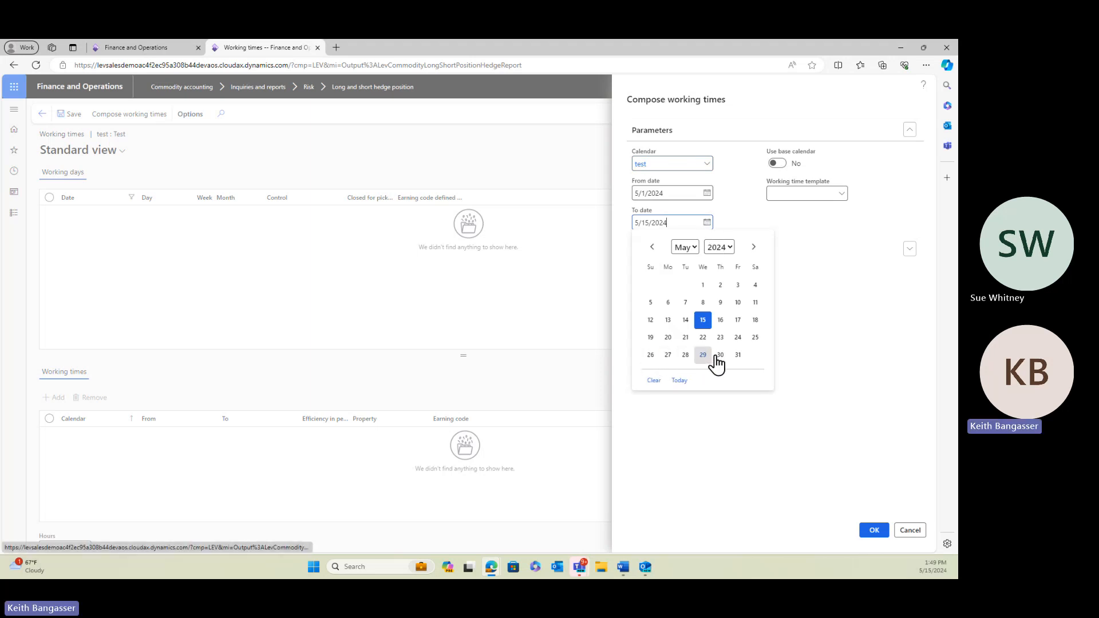
pyautogui.click(738, 356)
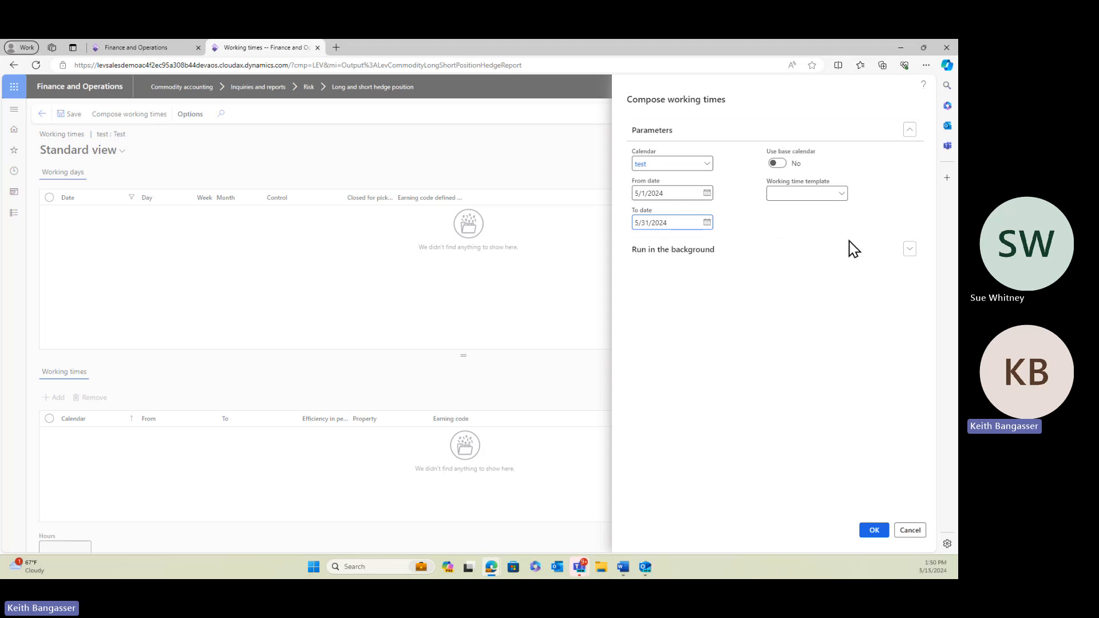
pyautogui.click(875, 531)
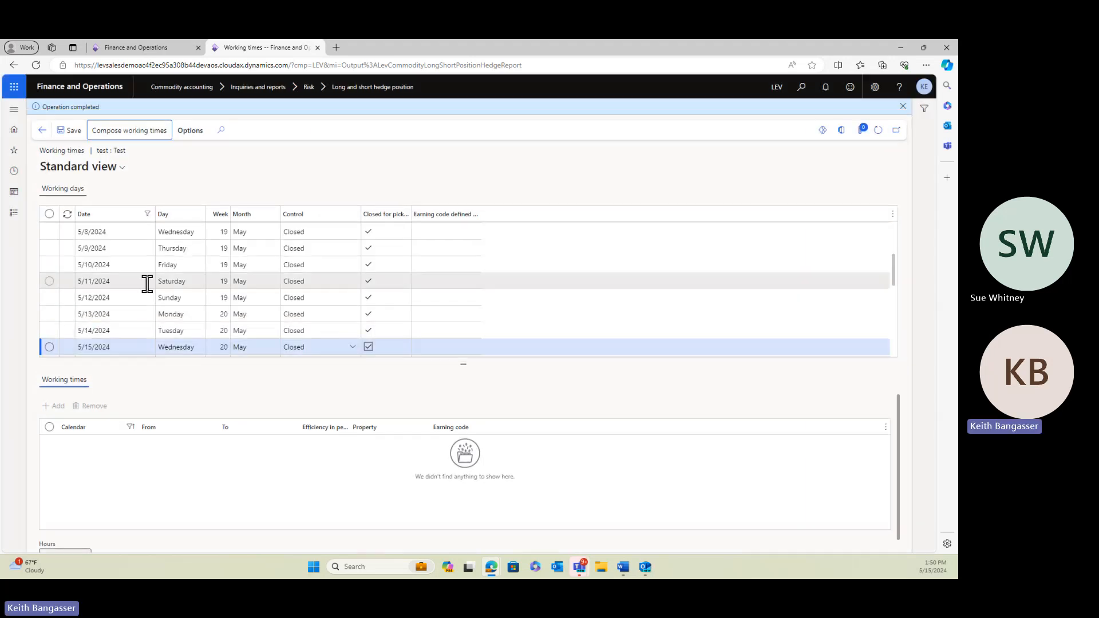
# Step: Set the Control value to Open for Thursday 5/16/2024 and Friday 5/17/2024 in the test calendar
pyautogui.scroll(1, 132, 298)
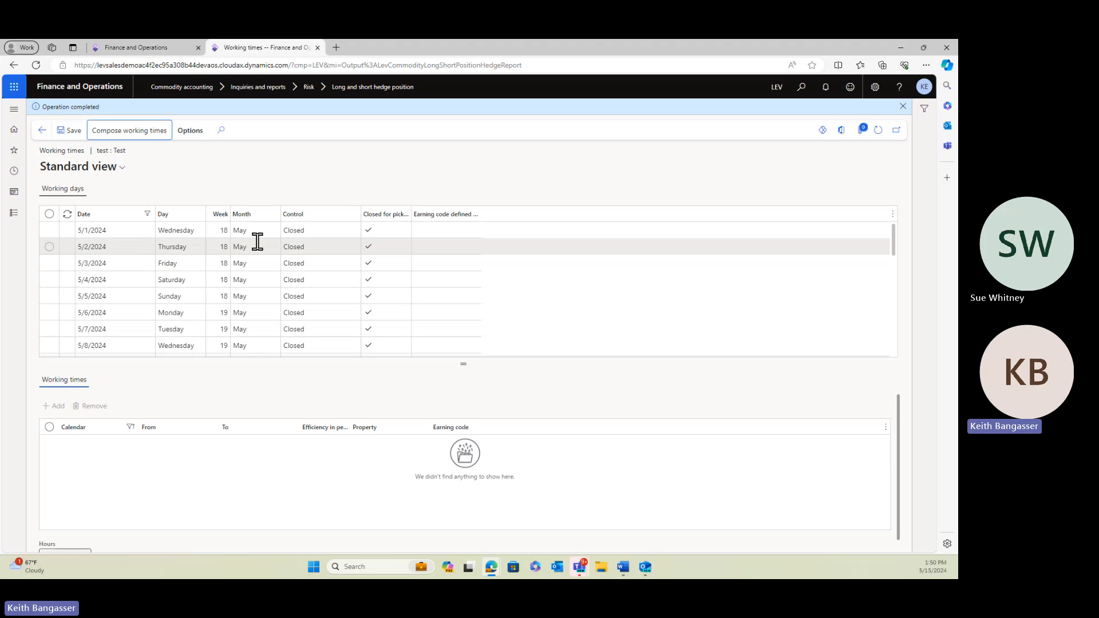
pyautogui.scroll(-1, 324, 274)
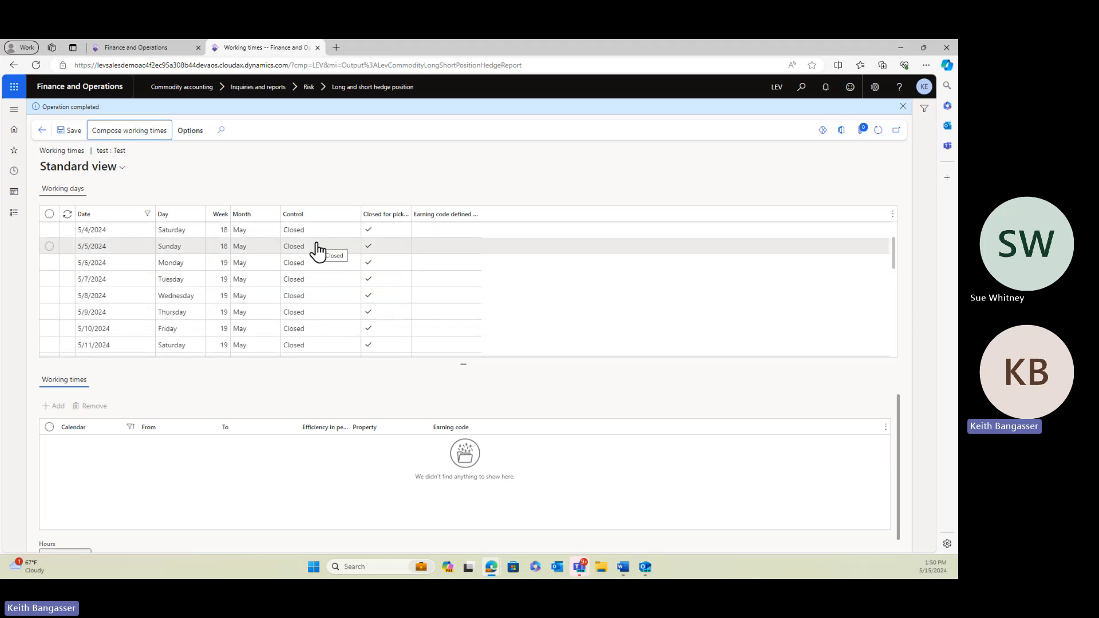
pyautogui.scroll(-1, 318, 252)
pyautogui.scroll(-6, 319, 252)
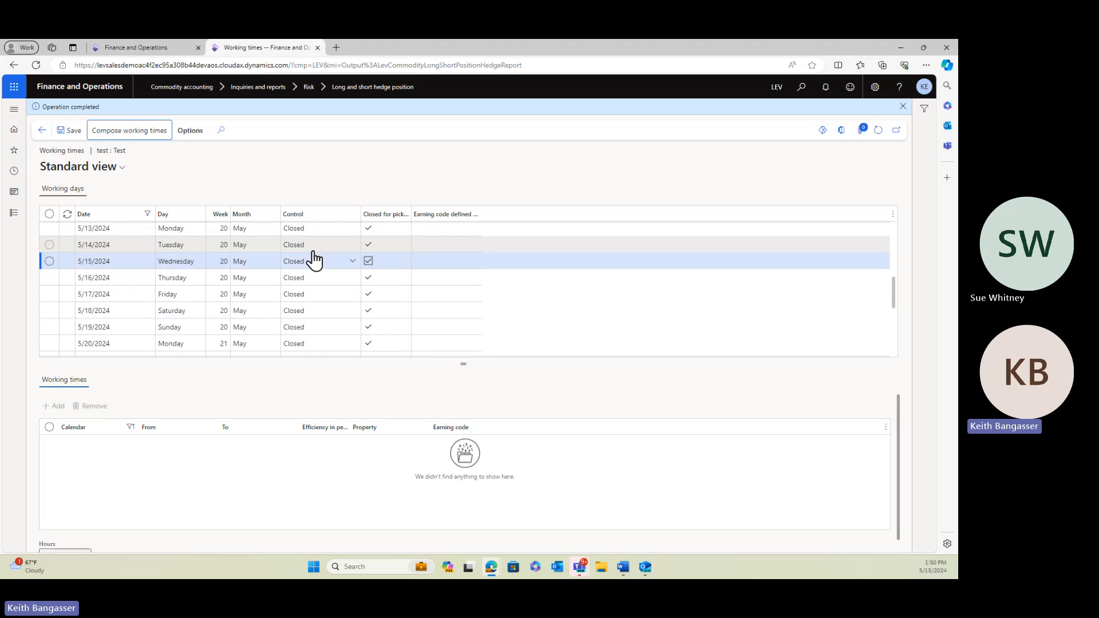
pyautogui.scroll(5, 314, 281)
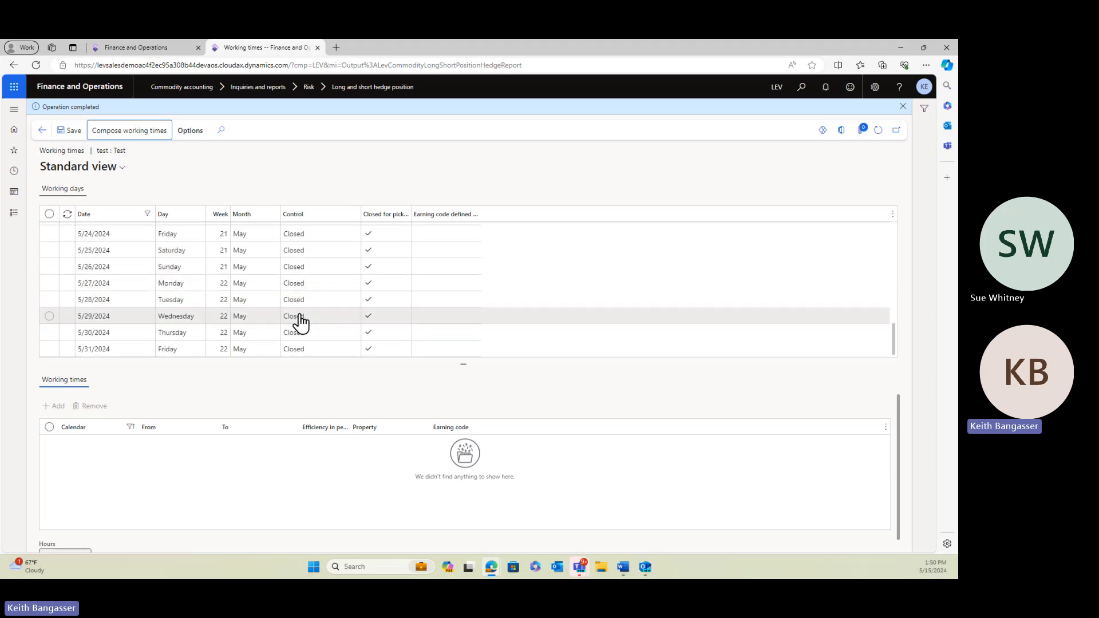
pyautogui.click(300, 320)
pyautogui.scroll(-1, 300, 322)
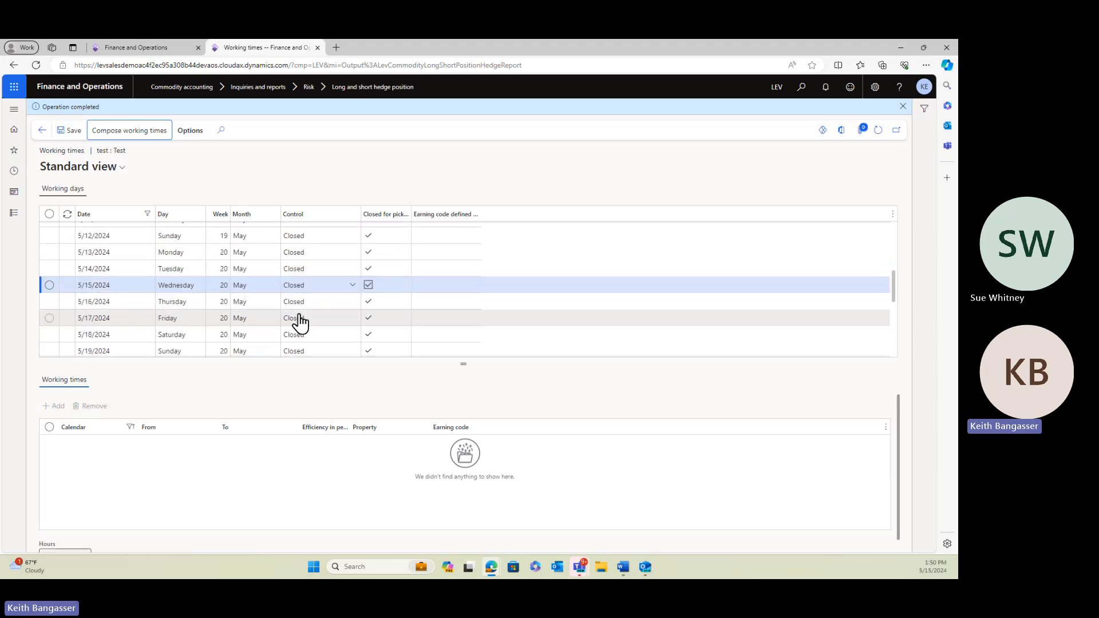
pyautogui.click(189, 303)
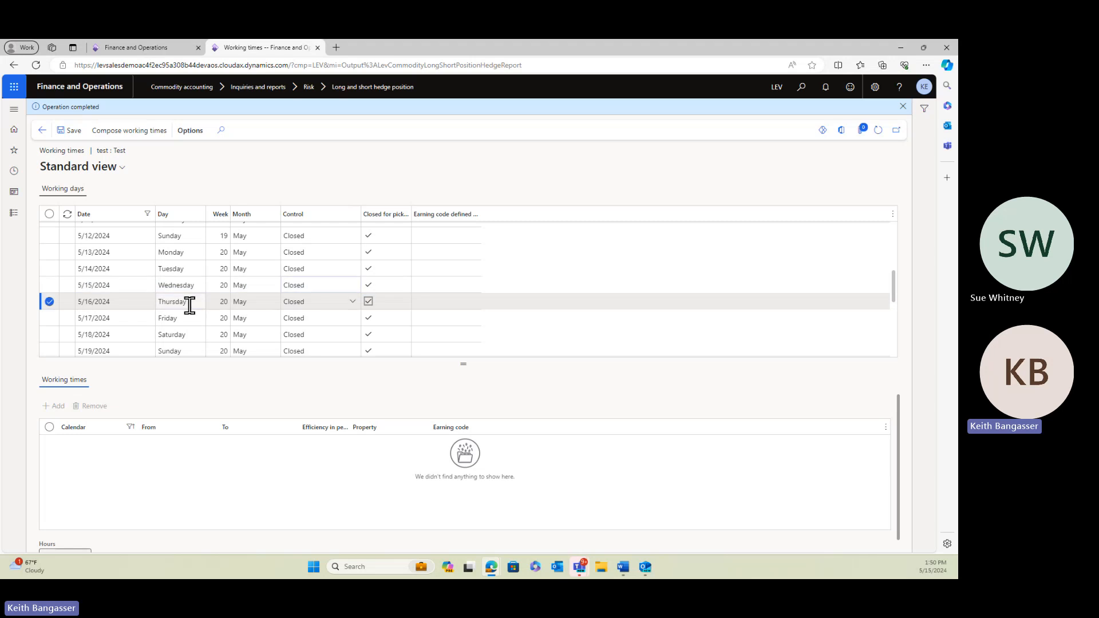
pyautogui.click(354, 301)
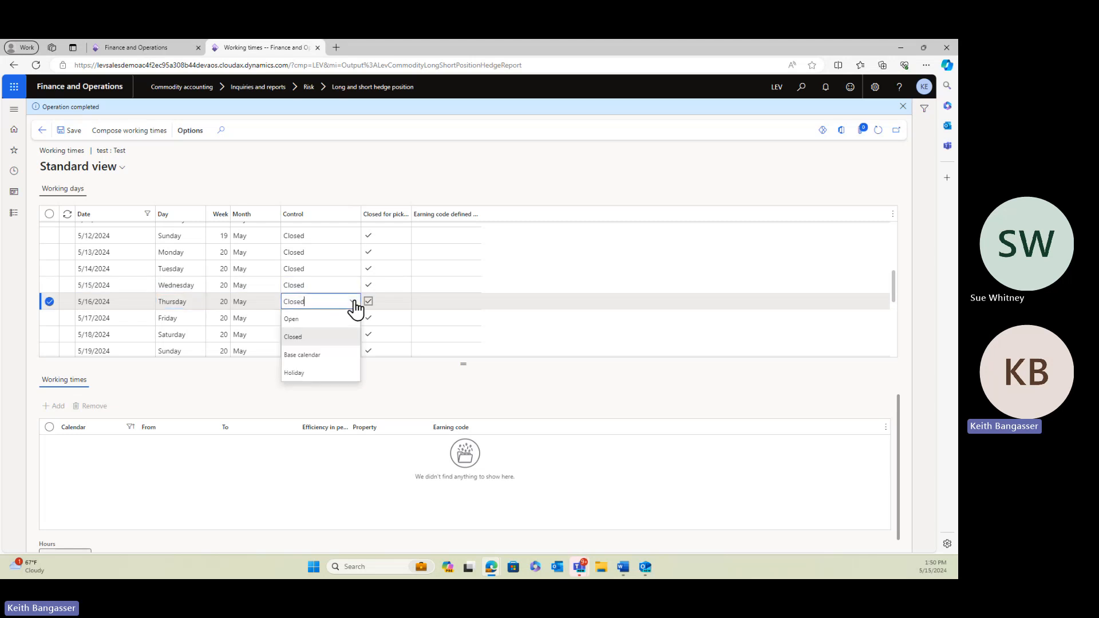
pyautogui.click(314, 321)
pyautogui.click(344, 322)
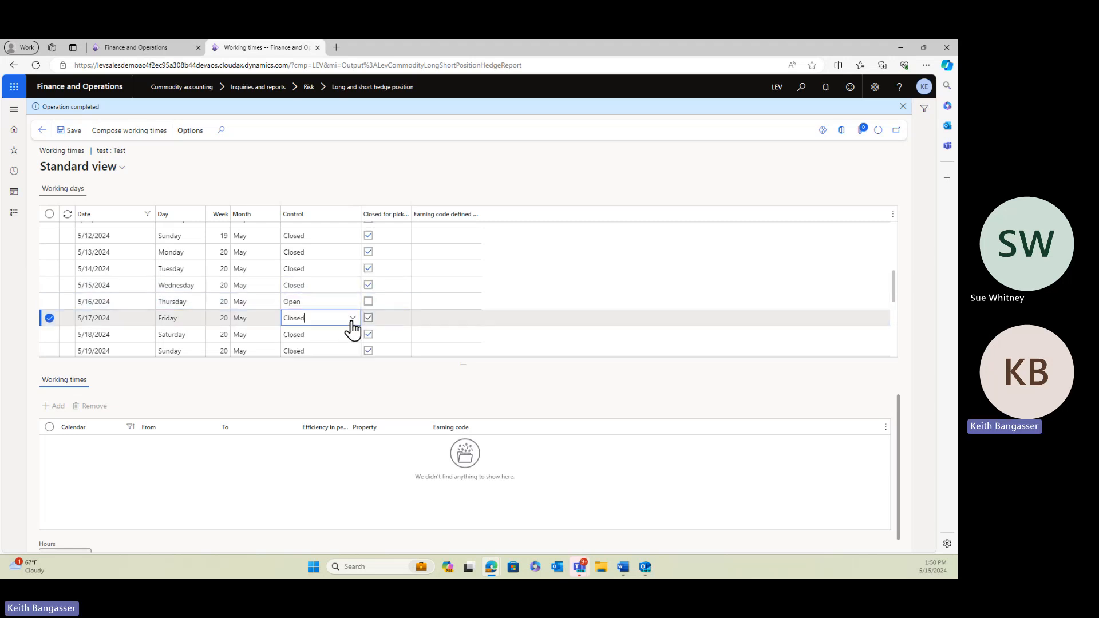
pyautogui.click(353, 319)
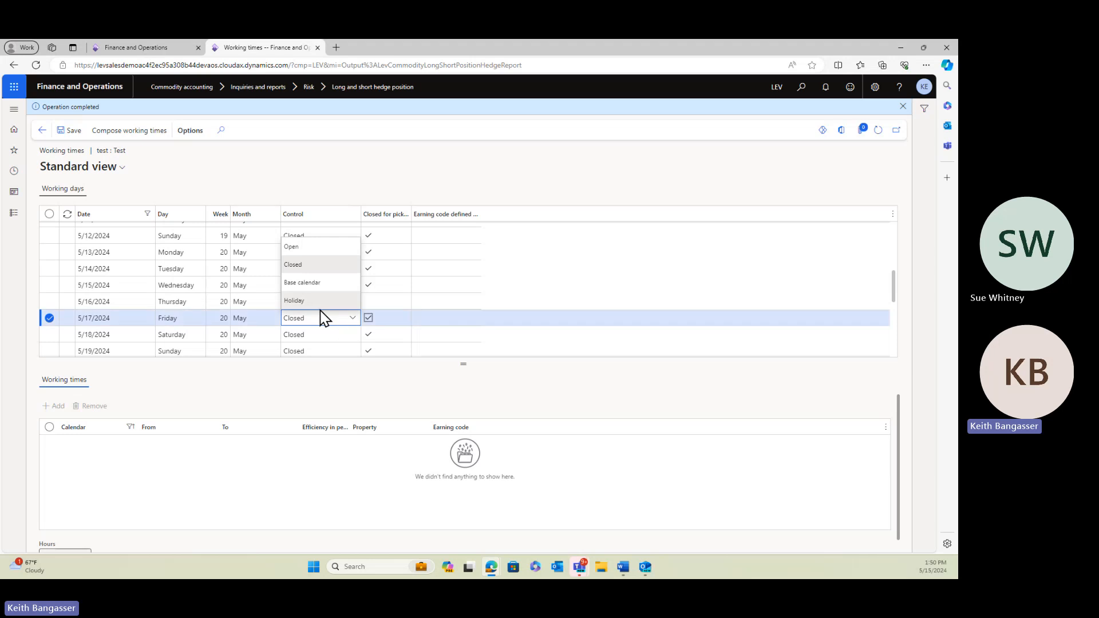
pyautogui.click(299, 250)
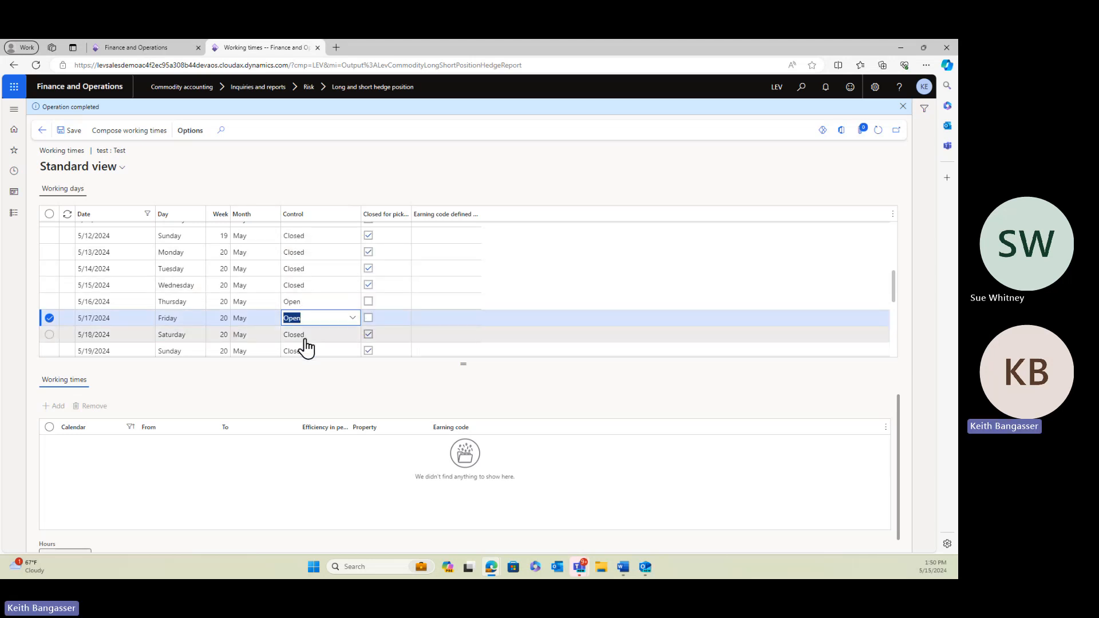
# Step: Set the Control value to Open for Monday 5/20/2024 and Tuesday 5/21/2024 in the test calendar
pyautogui.scroll(-3, 309, 359)
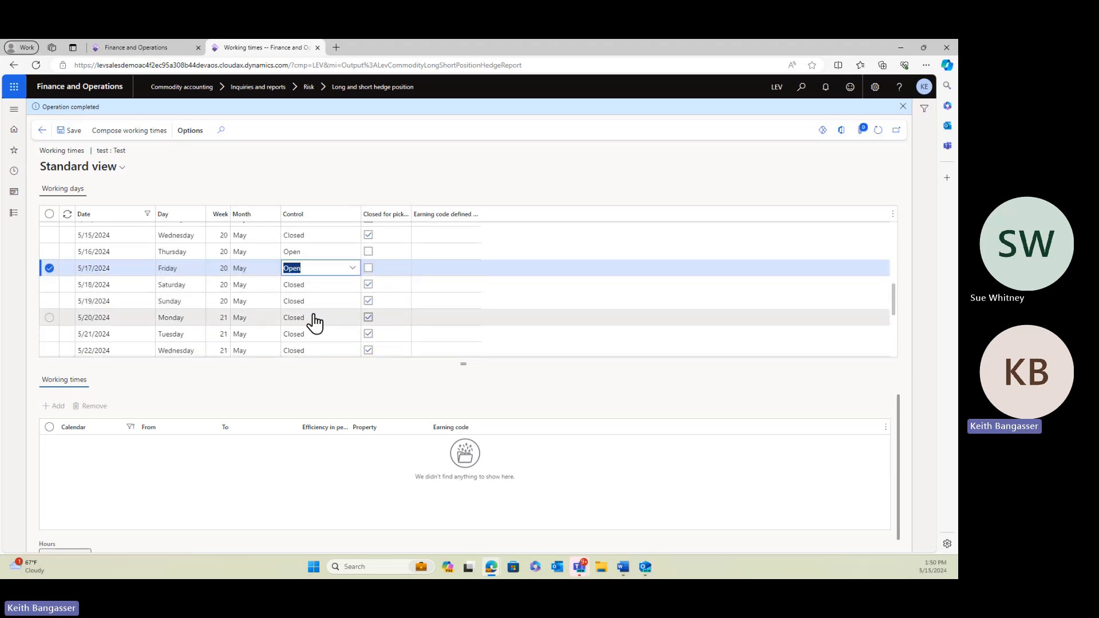
pyautogui.click(338, 322)
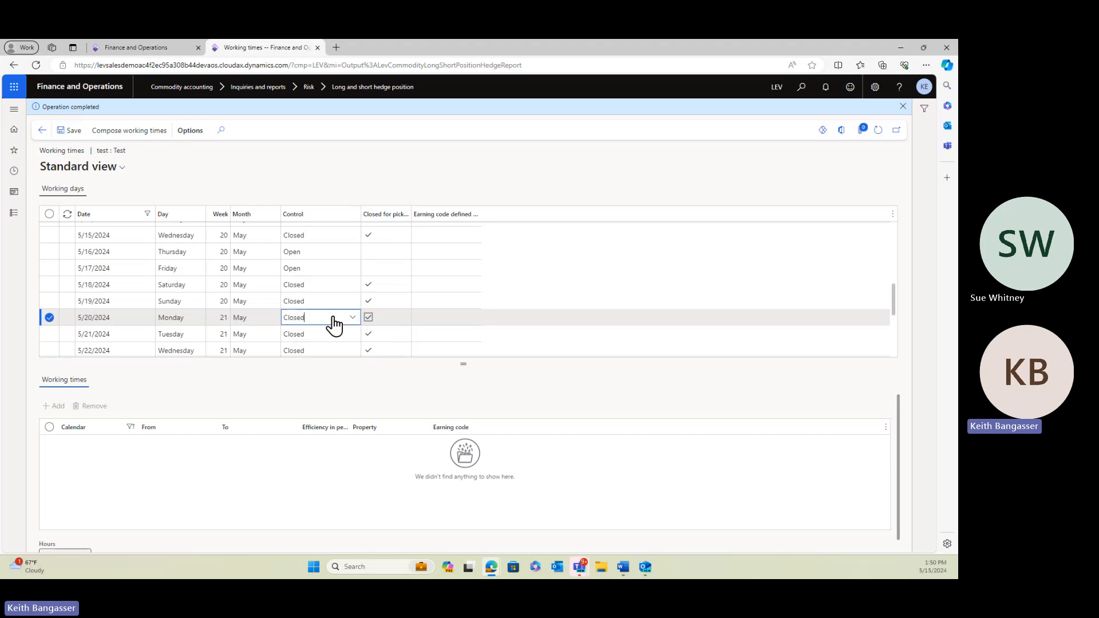
pyautogui.write('Open')
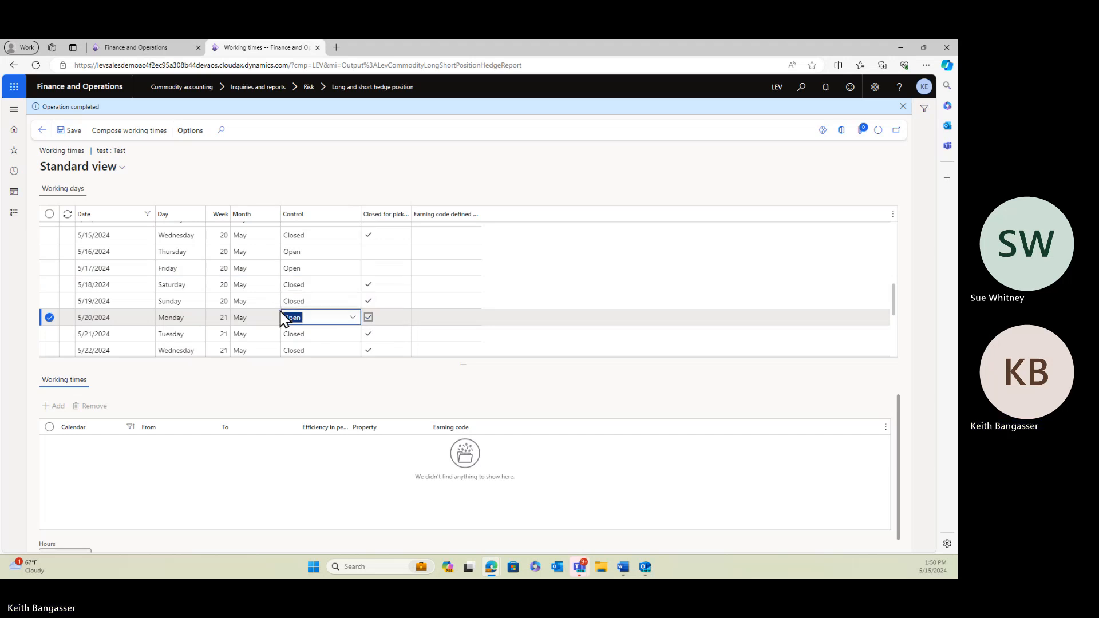
pyautogui.click(310, 340)
pyautogui.moveTo(308, 337); pyautogui.dragTo(279, 333)
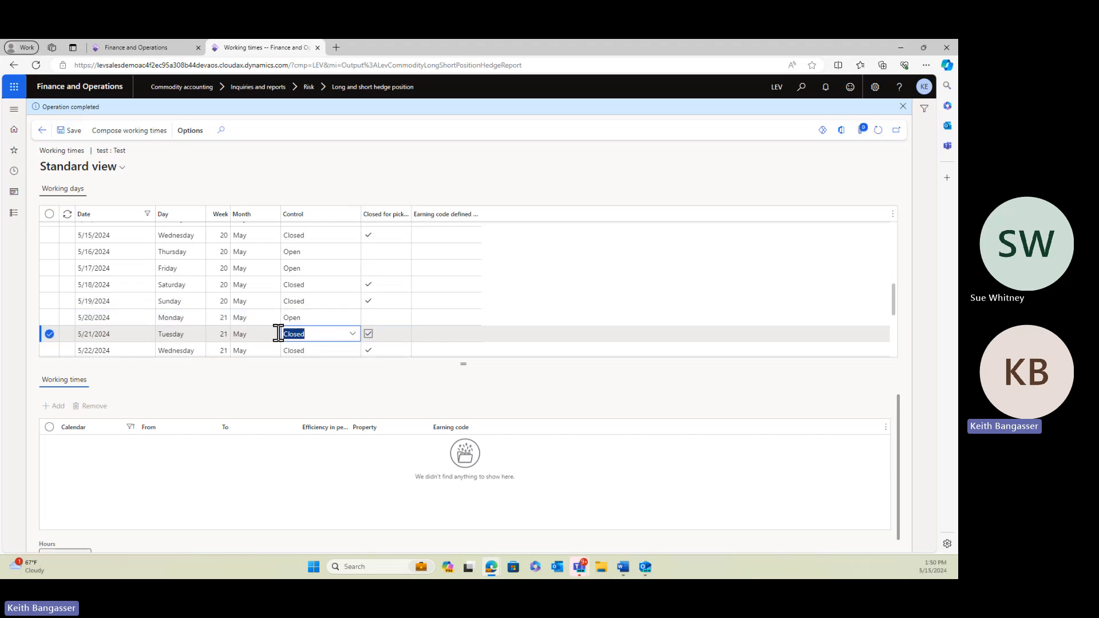
pyautogui.press('BackSpace')
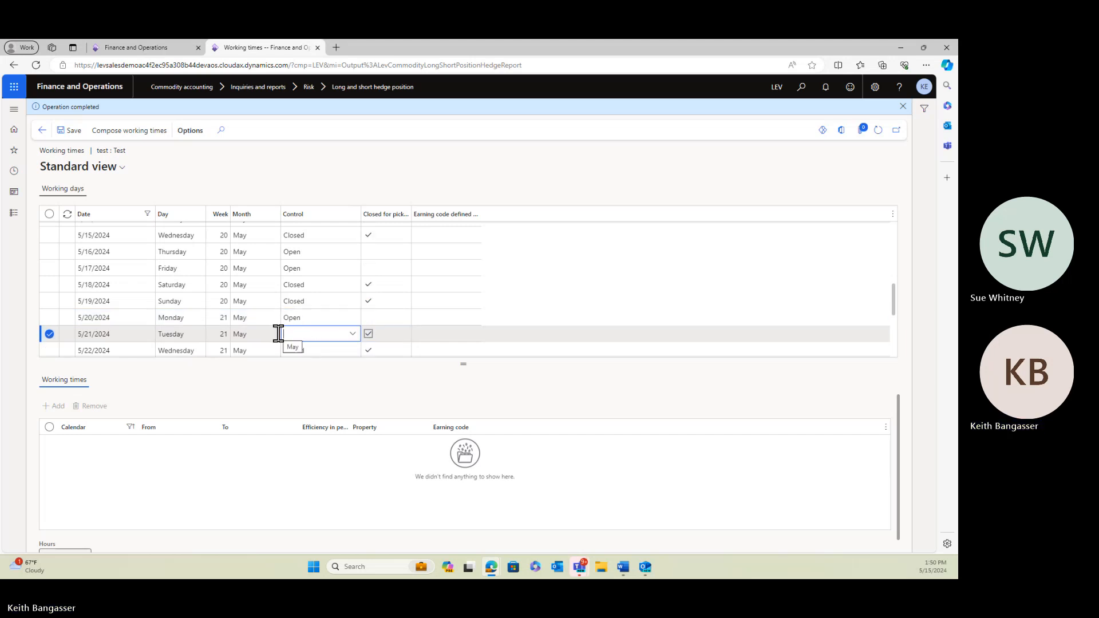
pyautogui.write('Open')
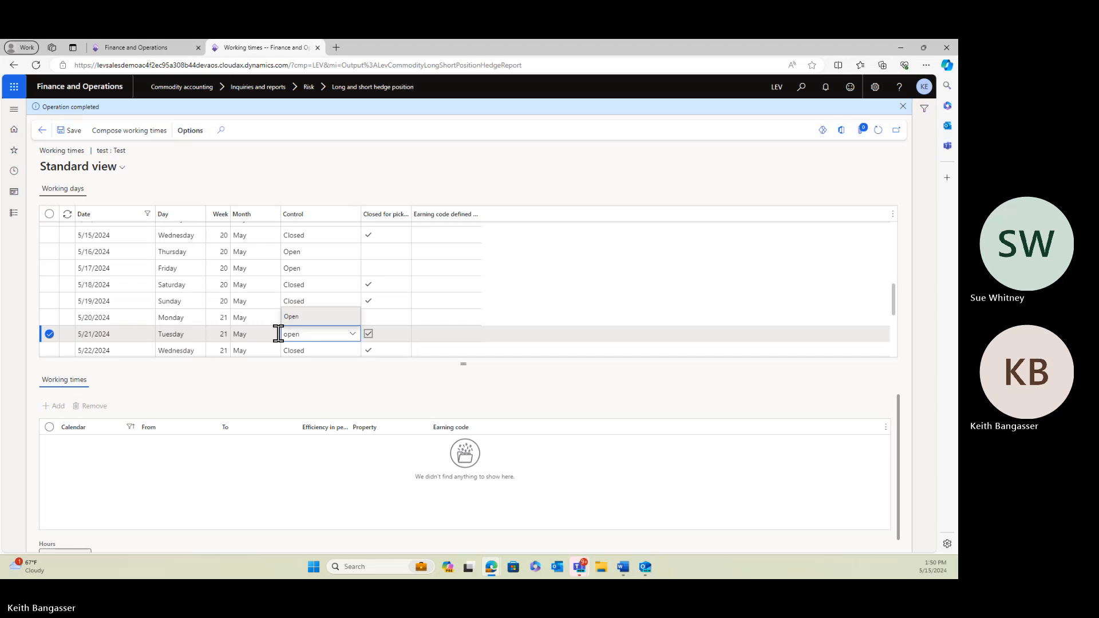
pyautogui.press('Tab')
pyautogui.press('Tab')
pyautogui.press('Tab')
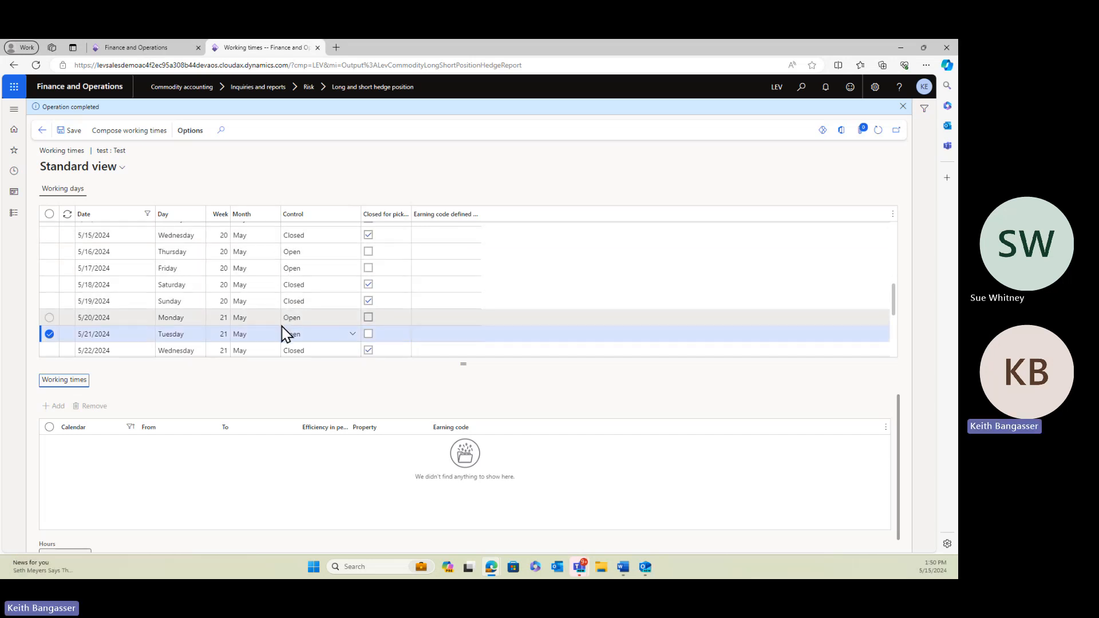
pyautogui.scroll(-1, 285, 333)
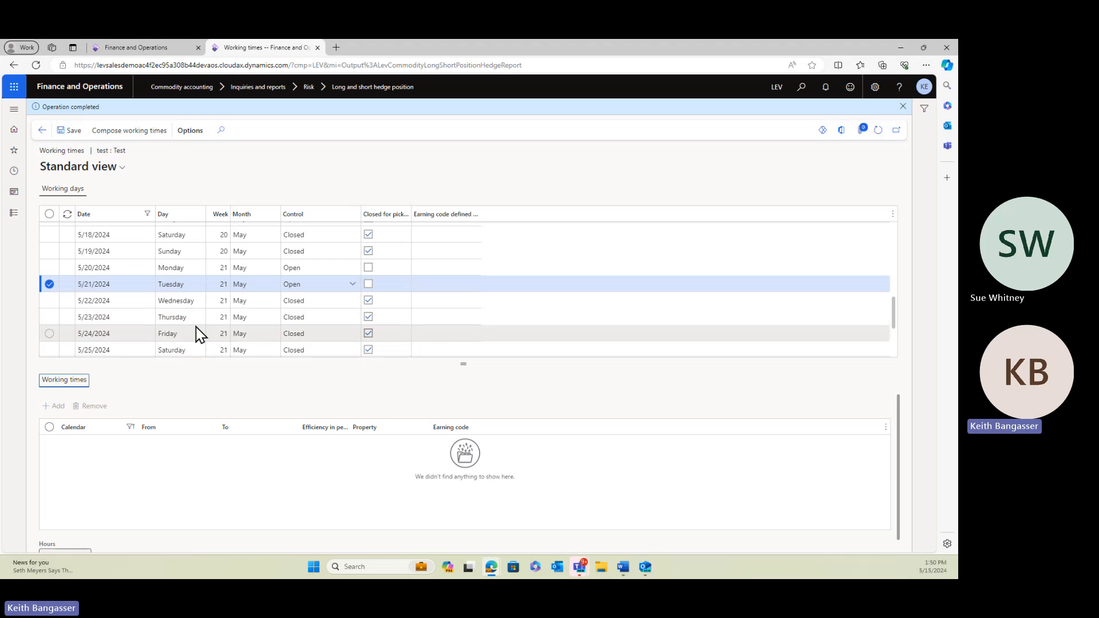